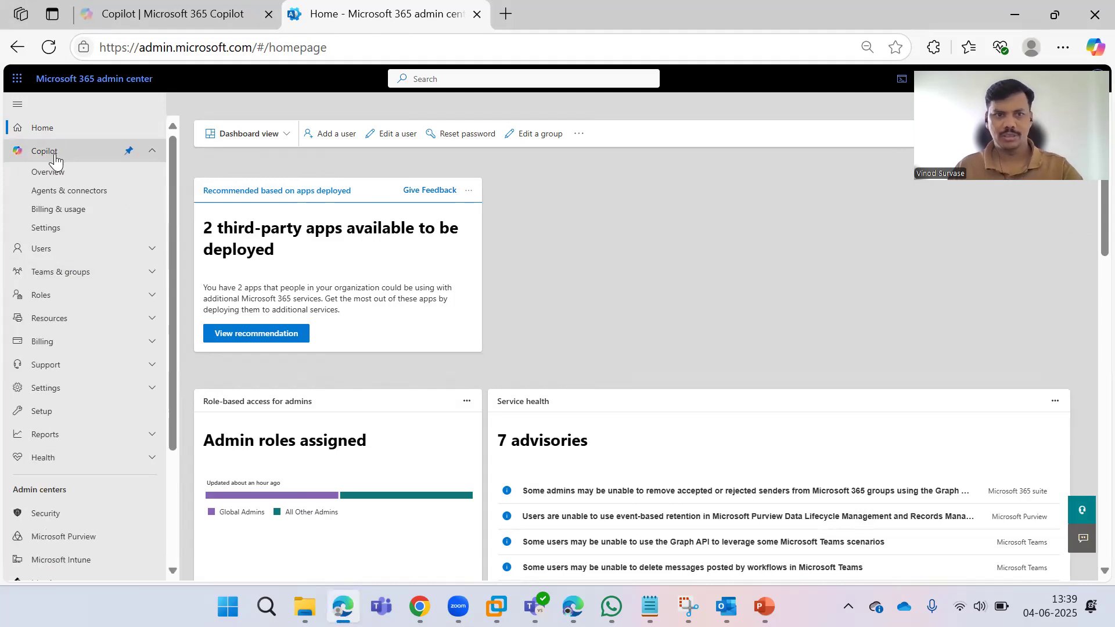
Confirm in Copilot Billing & usage that Copilot Chat has no pay-as-you-go policy, then start adding one.
{"action": "left_click", "coordinate": [76, 218]}
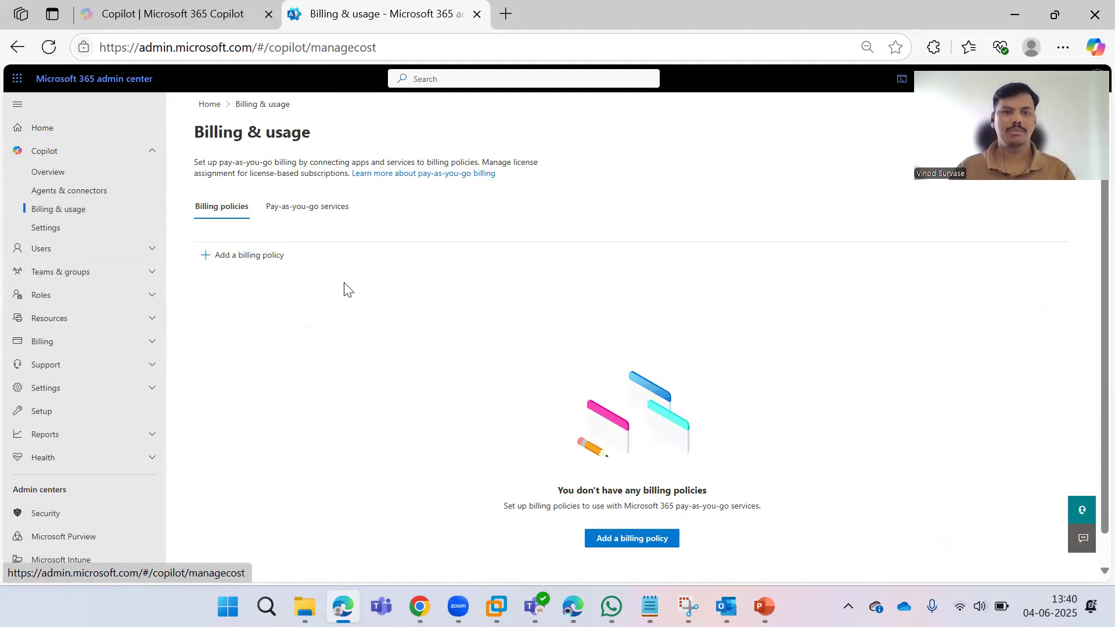
{"action": "left_click", "coordinate": [302, 216]}
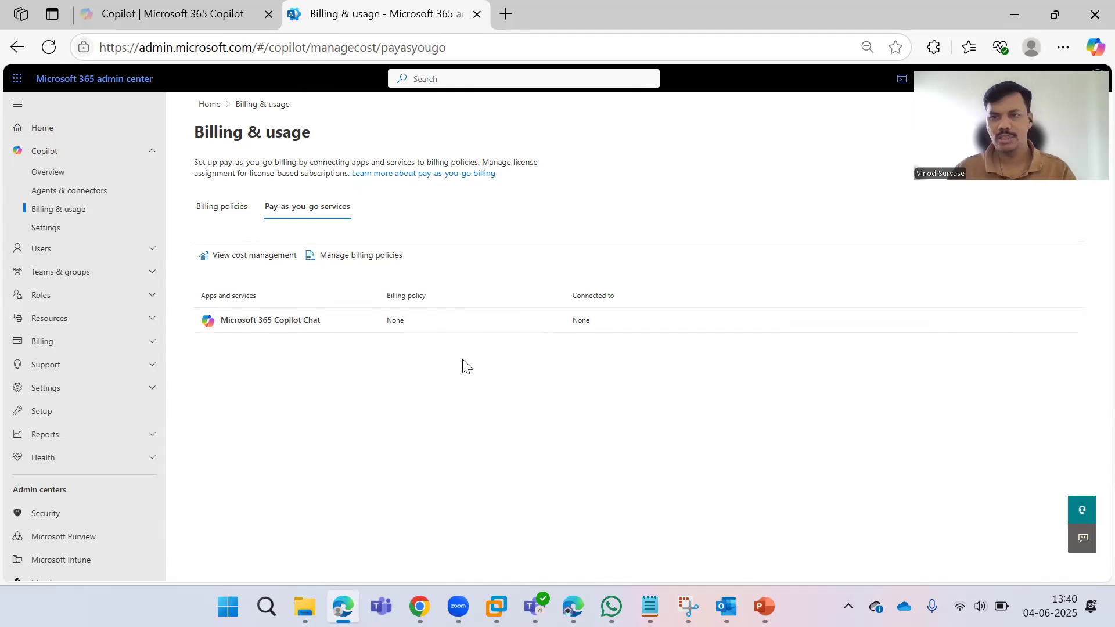
{"action": "left_click", "coordinate": [353, 262]}
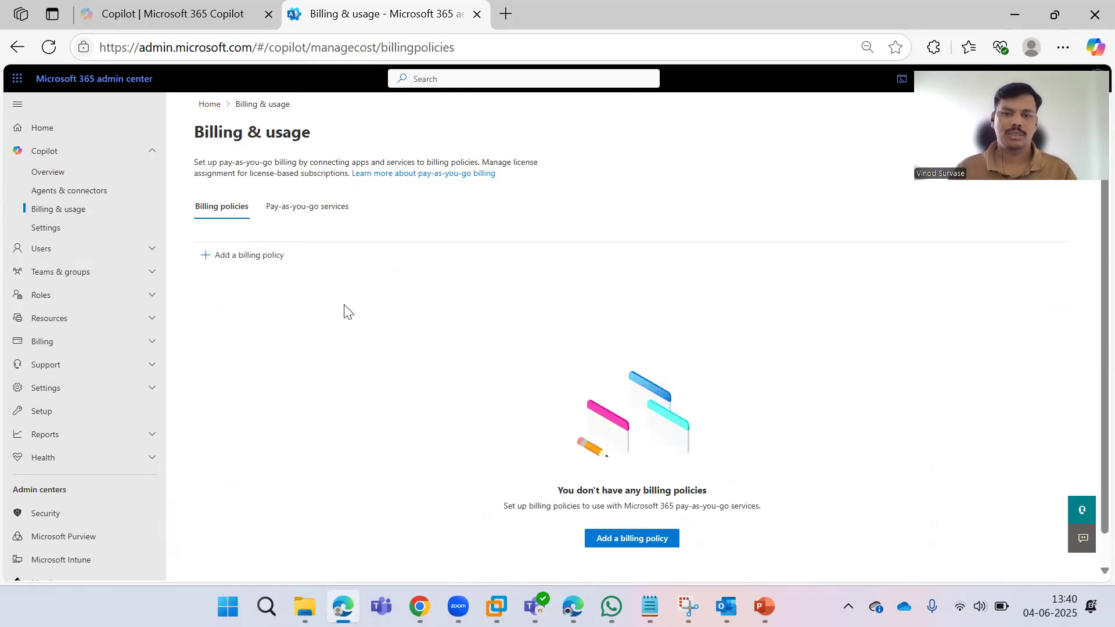
{"action": "left_click", "coordinate": [241, 261]}
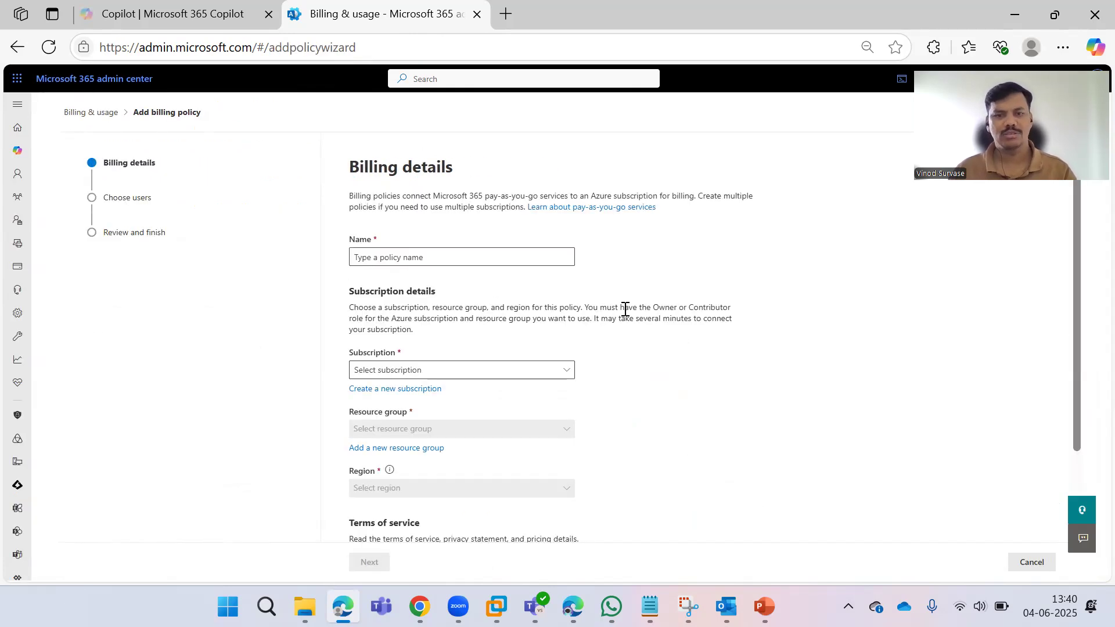
Name the policy 'M365 Copilot Chat' and select Pay As You Go - Azure subscription 1.
{"action": "scroll", "coordinate": [774, 364], "scroll_direction": "down", "scroll_amount": 2}
{"action": "scroll", "coordinate": [775, 361], "scroll_direction": "up", "scroll_amount": 2}
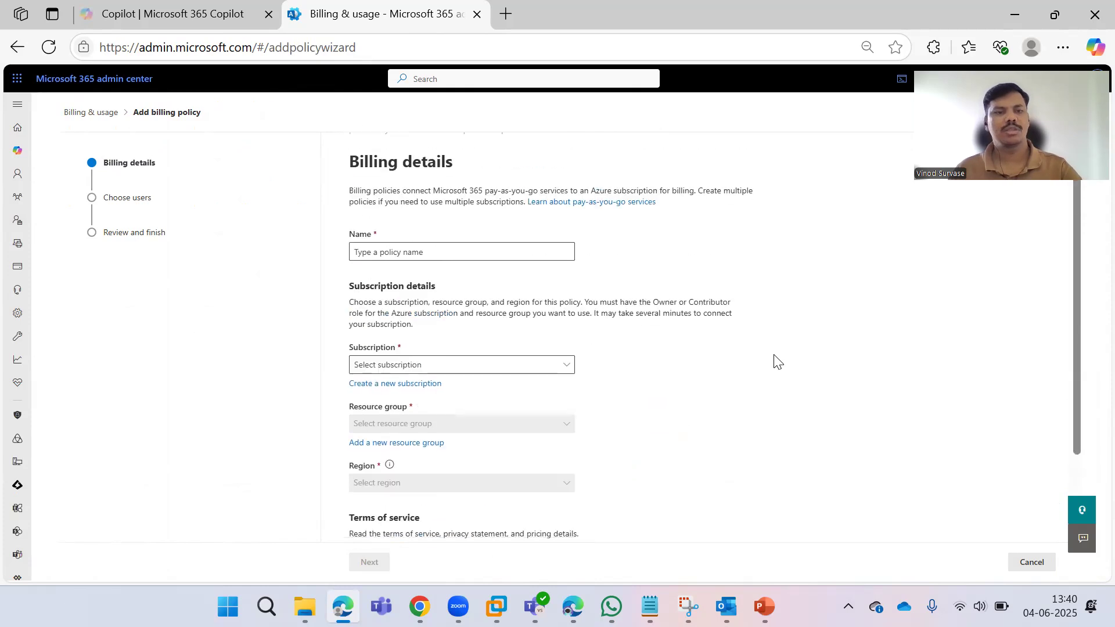
{"action": "scroll", "coordinate": [698, 342], "scroll_direction": "down", "scroll_amount": 2}
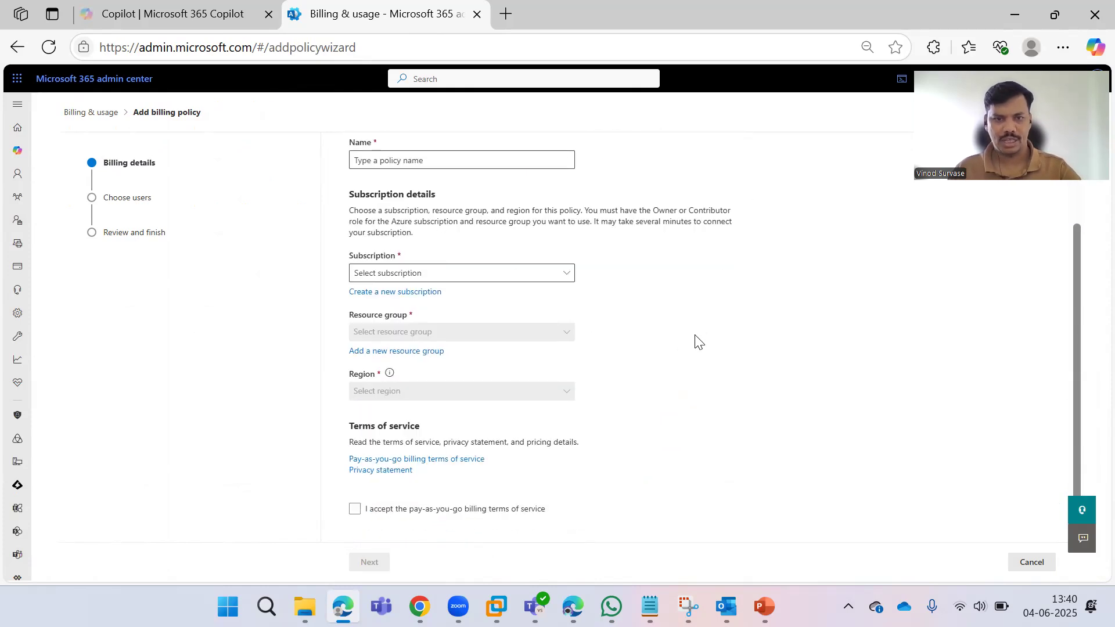
{"action": "scroll", "coordinate": [657, 325], "scroll_direction": "up", "scroll_amount": 2}
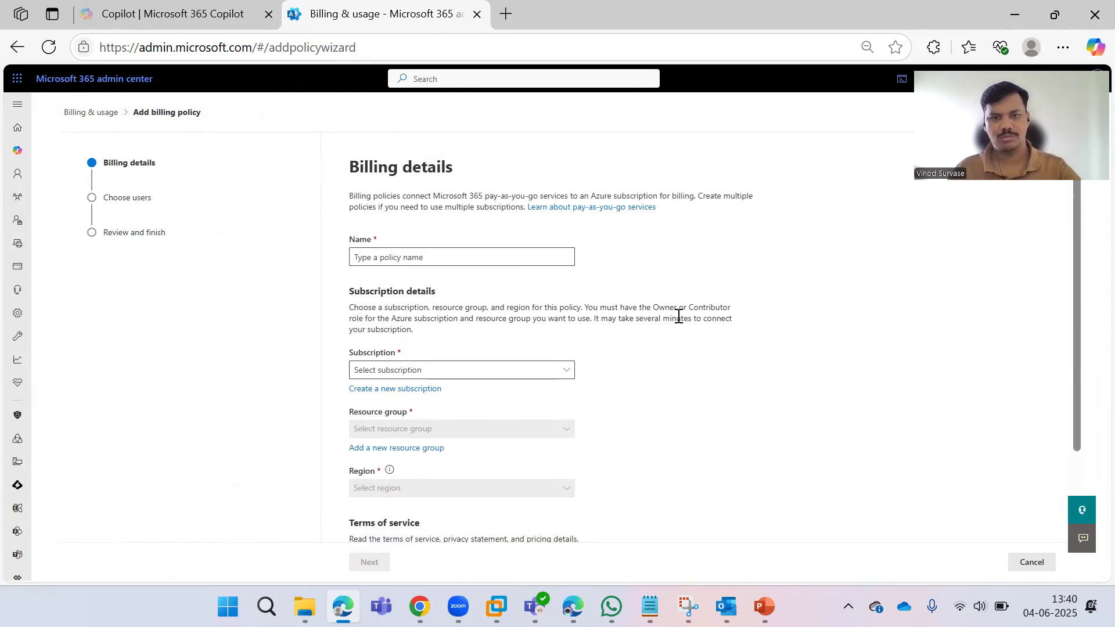
{"action": "left_click", "coordinate": [458, 262]}
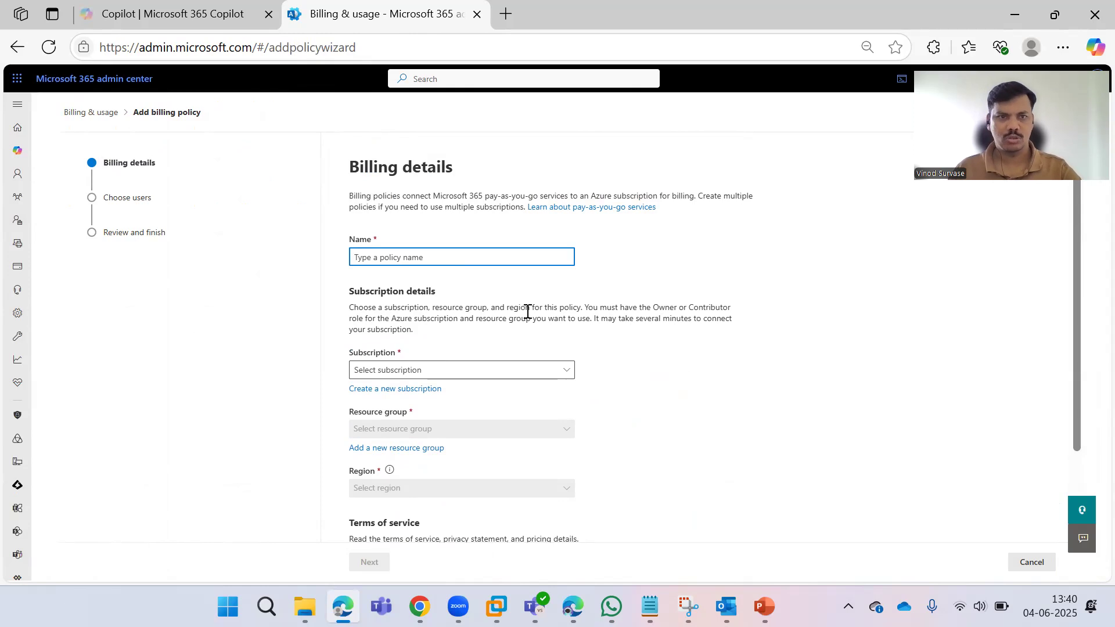
{"action": "left_click", "coordinate": [520, 307]}
{"action": "left_click", "coordinate": [461, 260]}
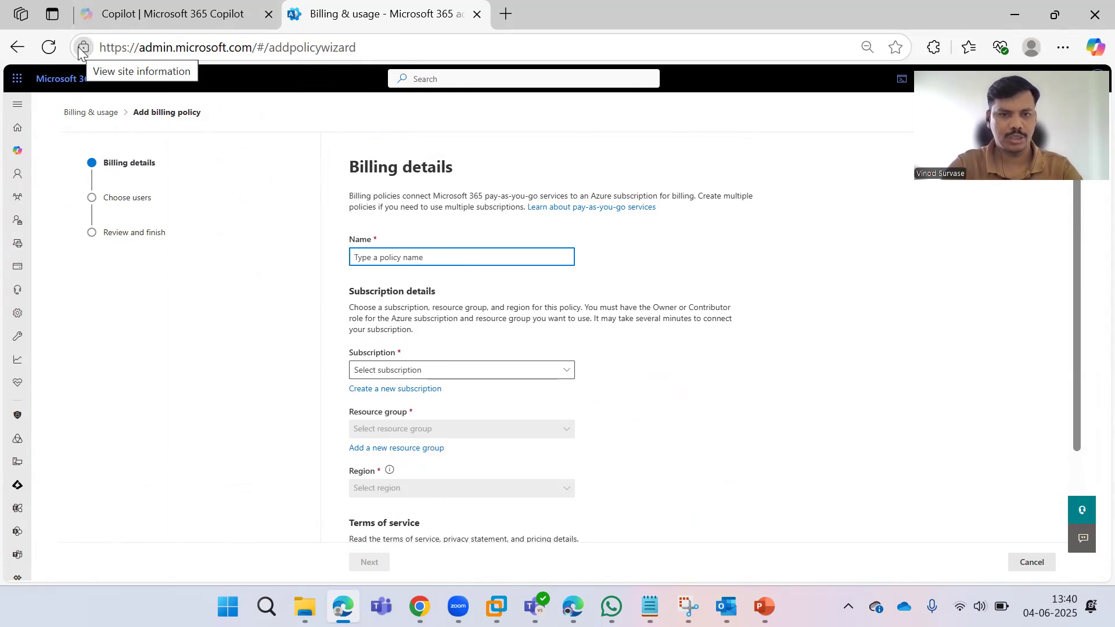
{"action": "type", "text": "M365 Copilot Chat"}
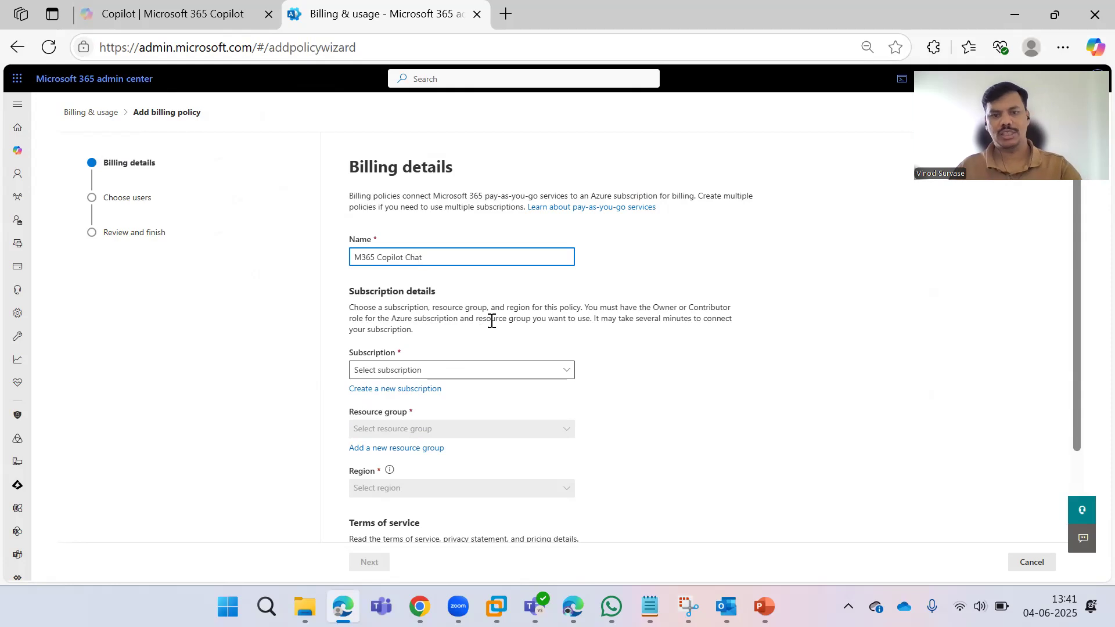
{"action": "scroll", "coordinate": [492, 318], "scroll_direction": "down", "scroll_amount": 1}
{"action": "left_click", "coordinate": [448, 291]}
{"action": "left_click", "coordinate": [441, 312]}
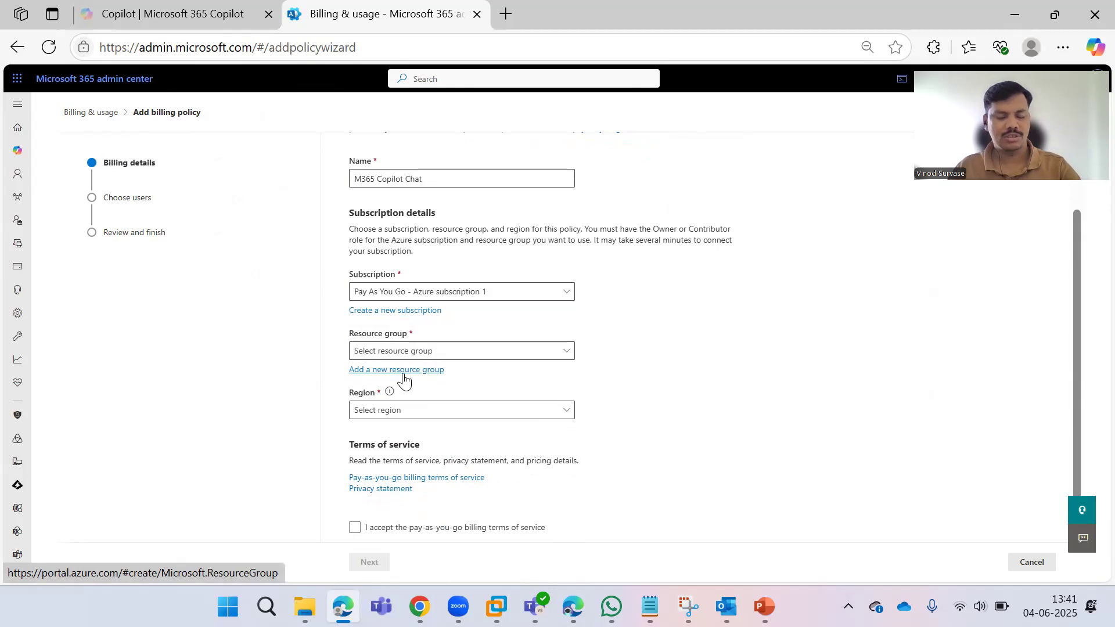
Check the existing resource groups without selecting one.
{"action": "scroll", "coordinate": [421, 375], "scroll_direction": "down", "scroll_amount": 1}
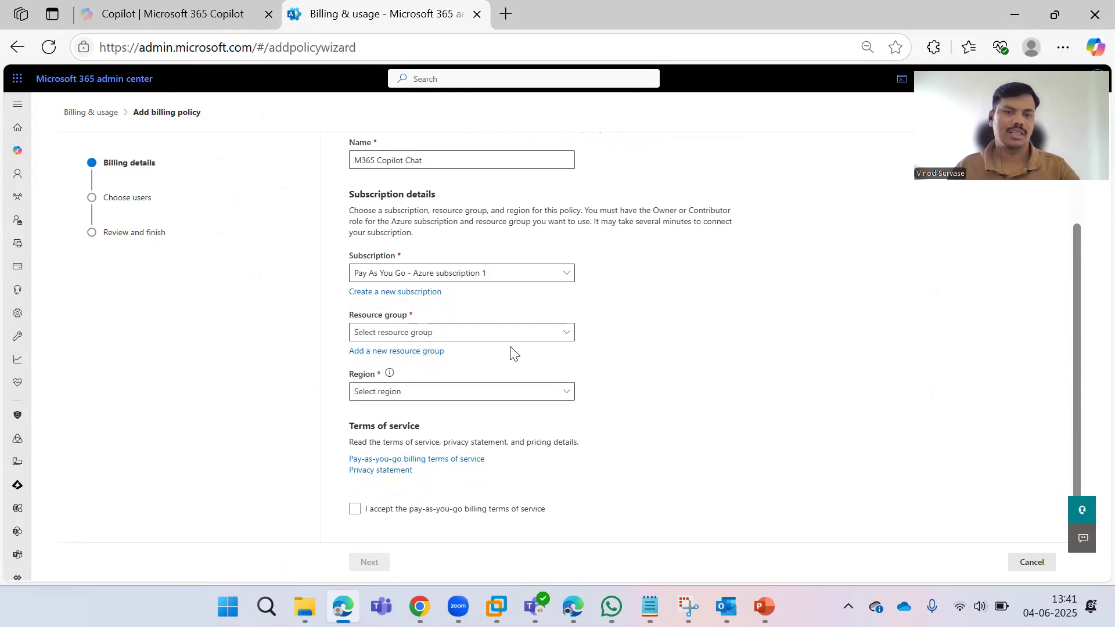
{"action": "left_click", "coordinate": [426, 332]}
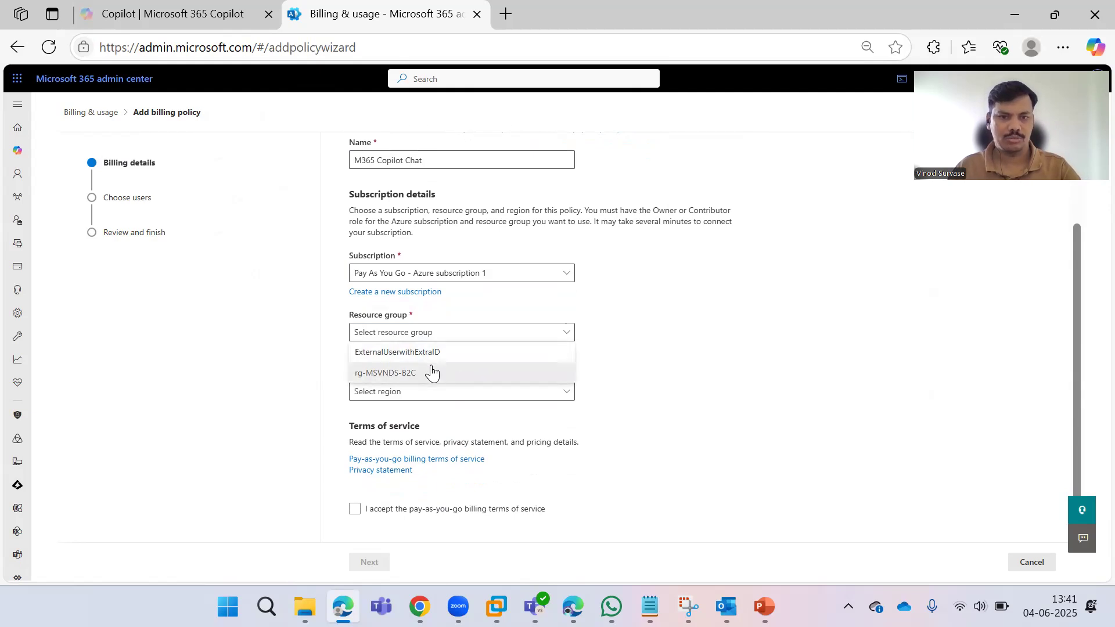
{"action": "left_click", "coordinate": [668, 355]}
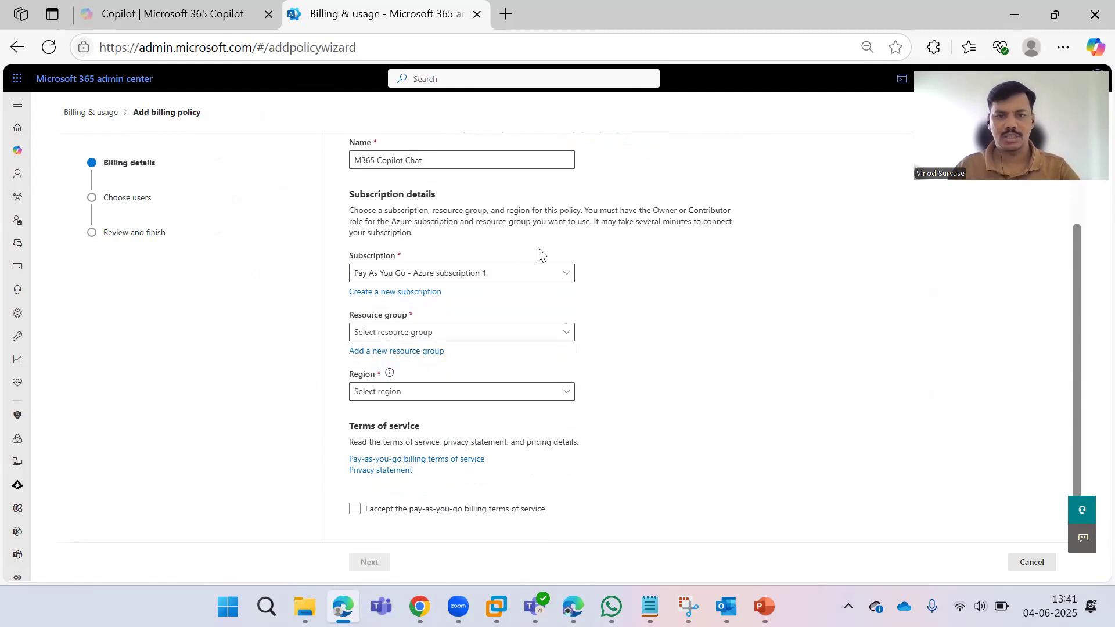
Load the Azure portal in a new browser tab.
{"action": "left_click", "coordinate": [506, 14]}
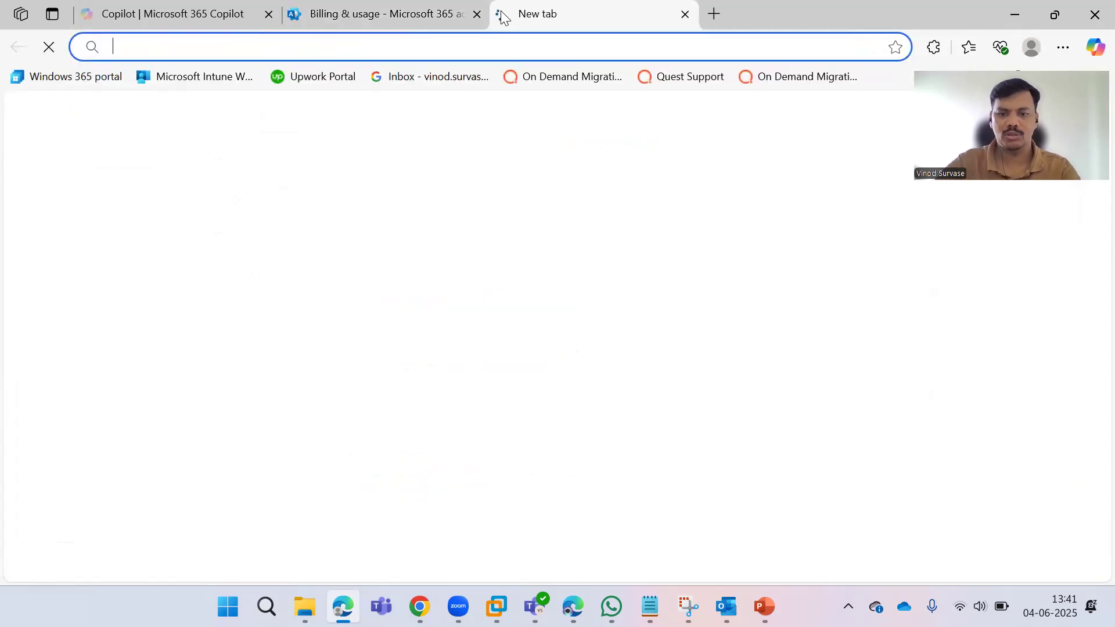
{"action": "type", "text": "por"}
{"action": "key", "text": "Return"}
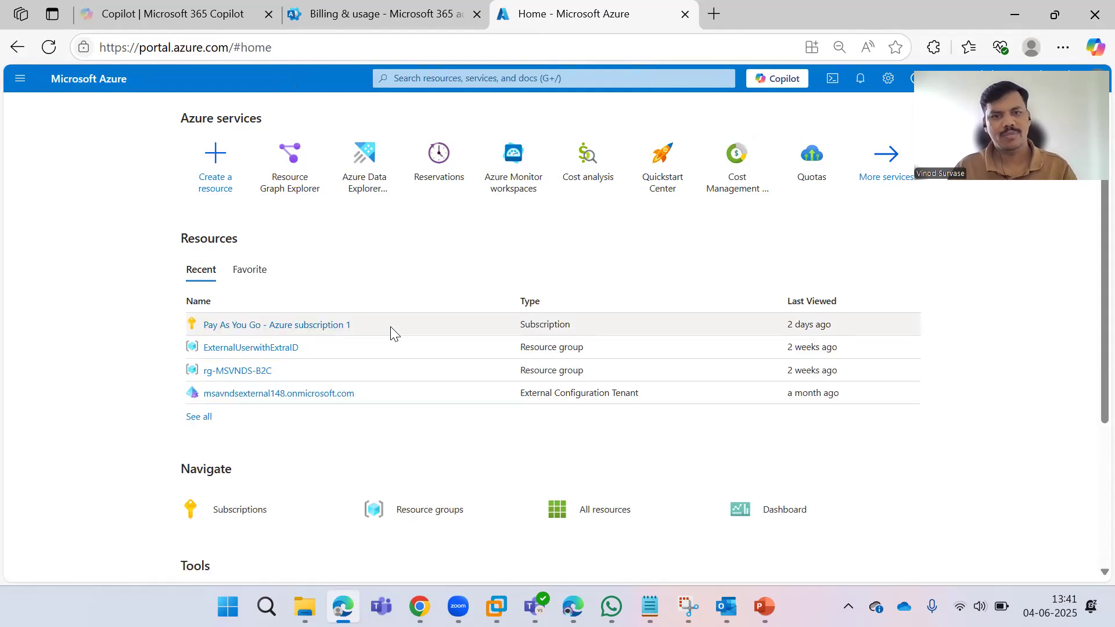
Go to Pay As You Go - Azure subscription 1's Resource groups and begin creating a new one.
{"action": "left_click", "coordinate": [348, 331]}
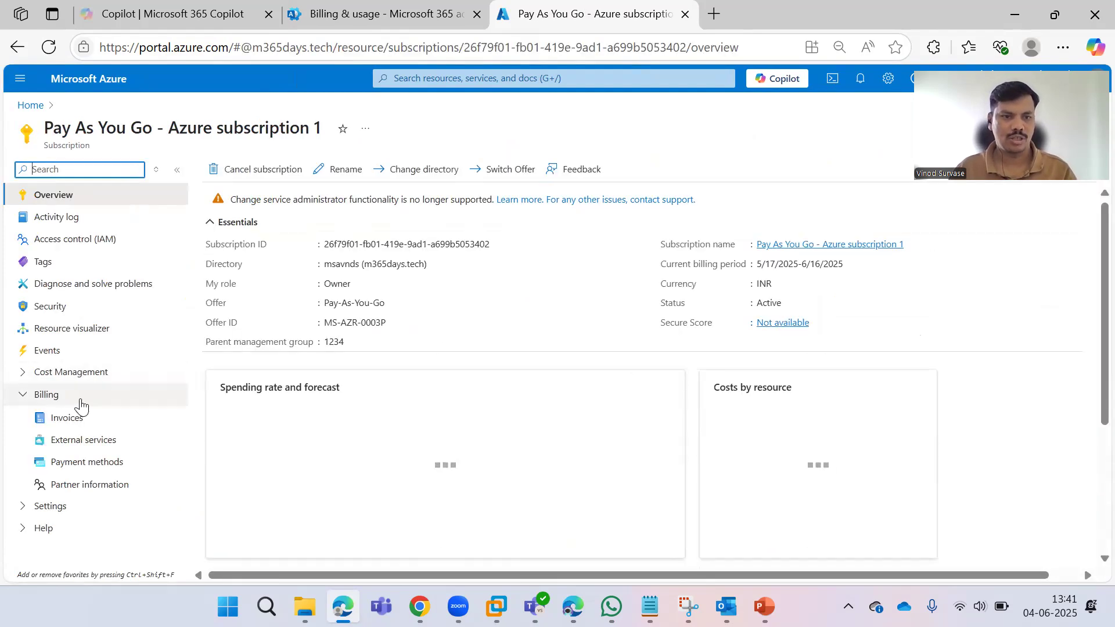
{"action": "left_click", "coordinate": [16, 396]}
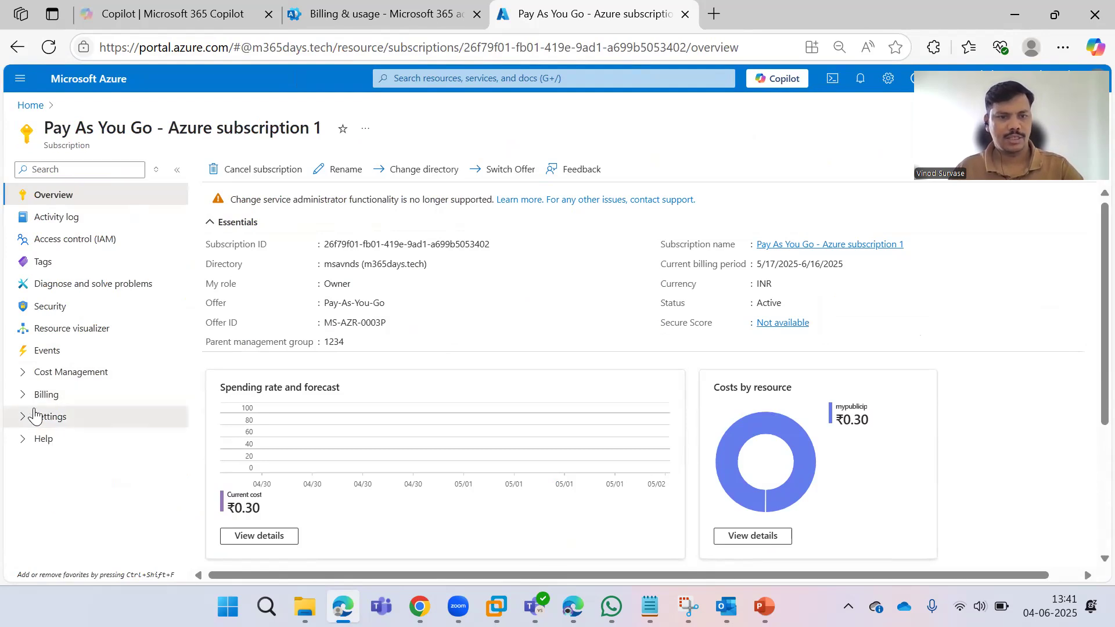
{"action": "left_click", "coordinate": [35, 415]}
{"action": "scroll", "coordinate": [52, 395], "scroll_direction": "down", "scroll_amount": 1}
{"action": "left_click", "coordinate": [81, 400]}
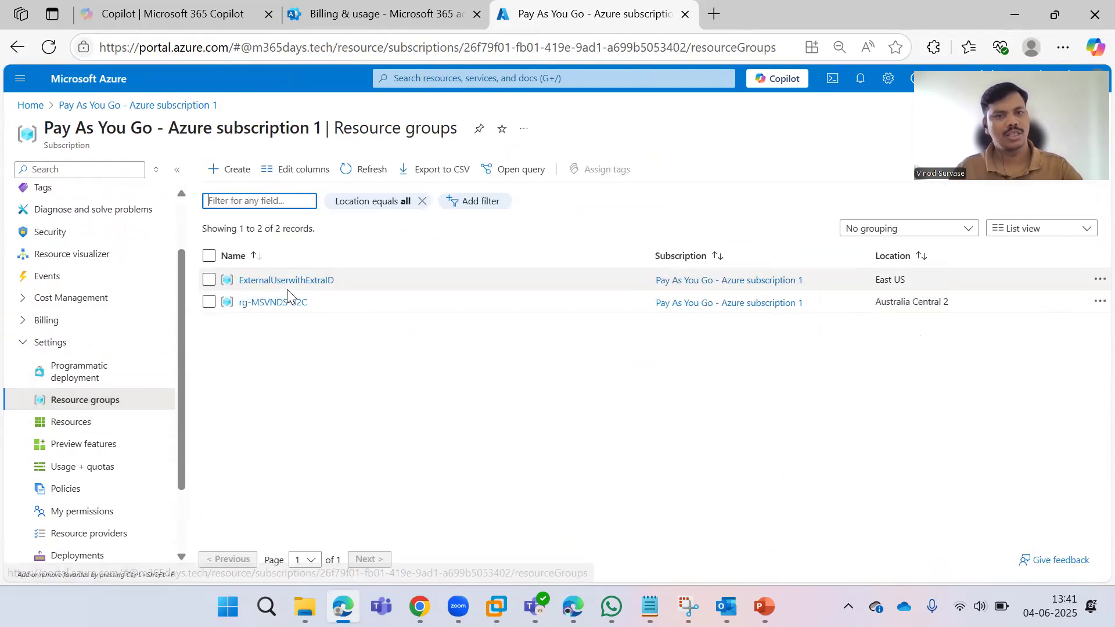
{"action": "left_click", "coordinate": [227, 169]}
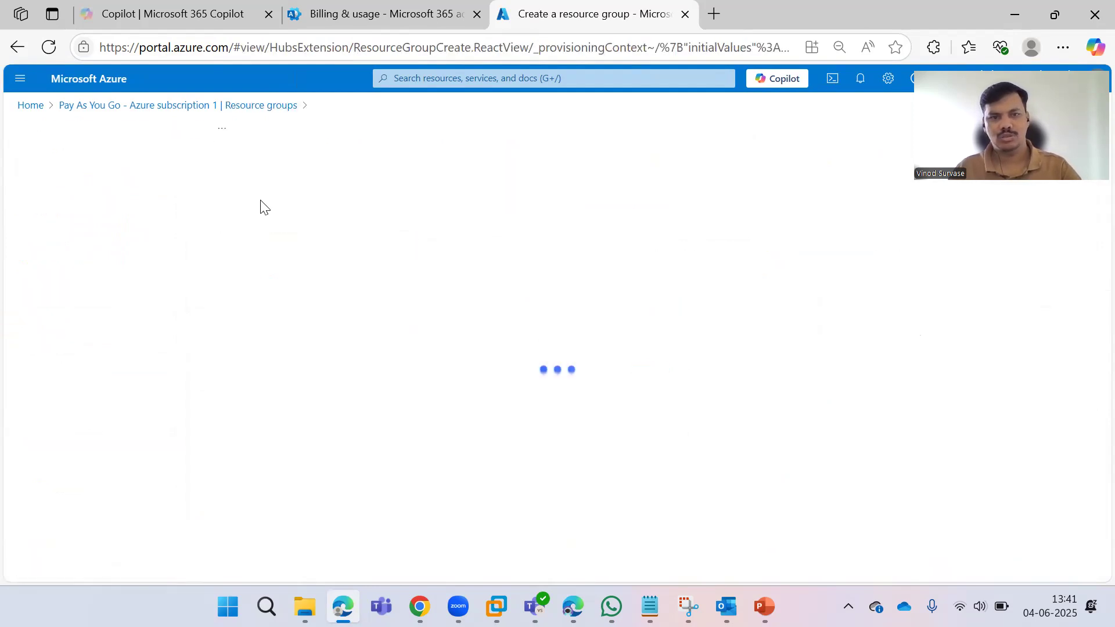
Name the resource group rg-m365-copilot-chat and set its region to (Asia Pacific) West India.
{"action": "left_click", "coordinate": [260, 296]}
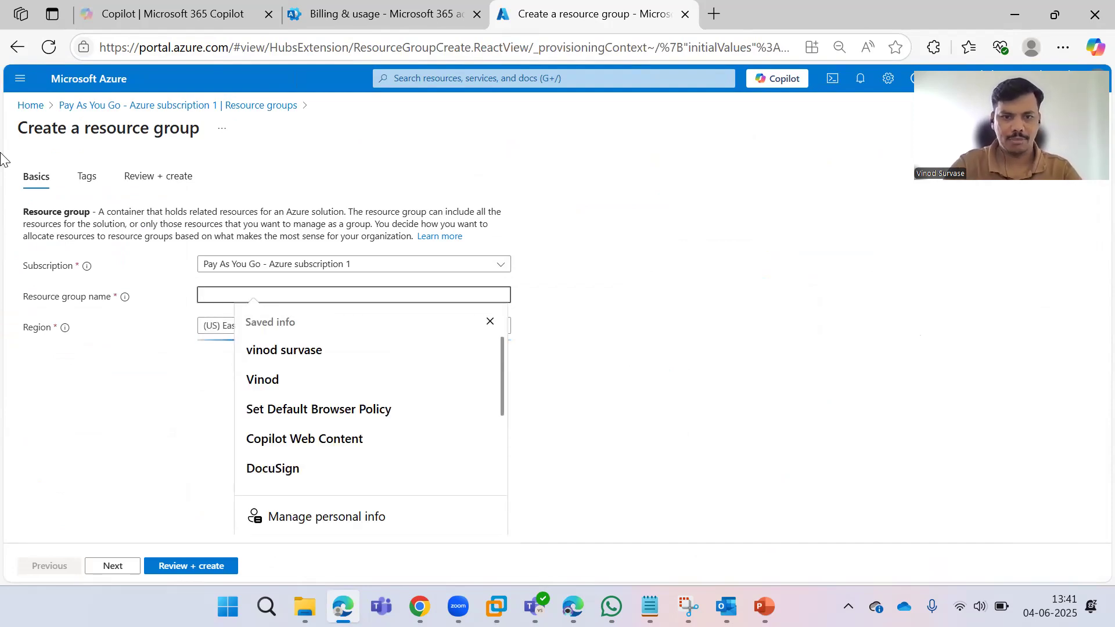
{"action": "type", "text": "R"}
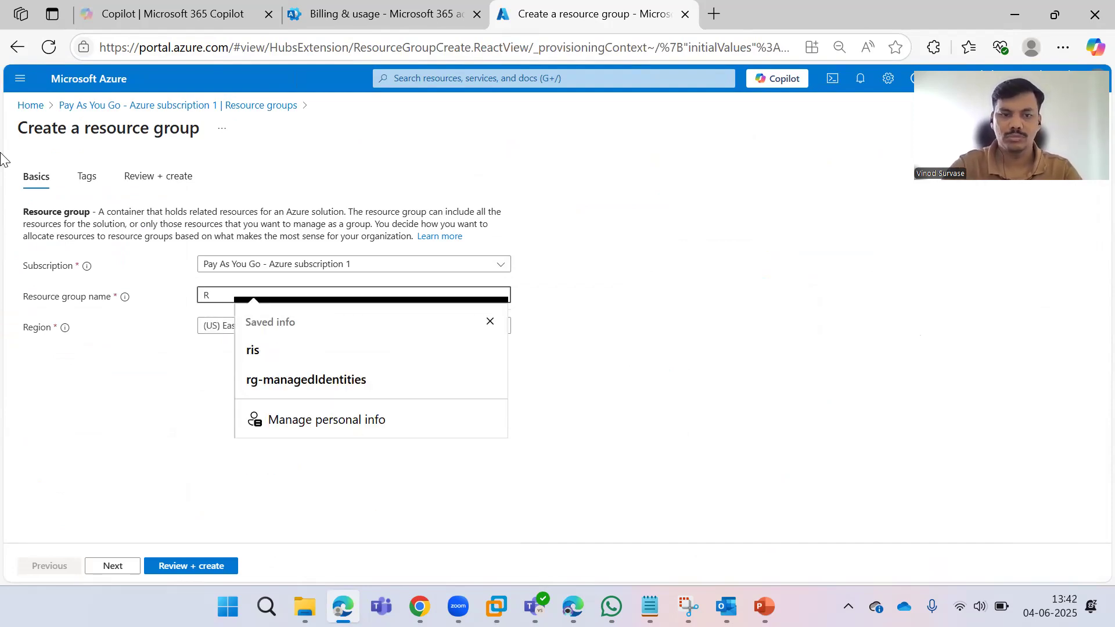
{"action": "key", "text": "BackSpace"}
{"action": "type", "text": "rg"}
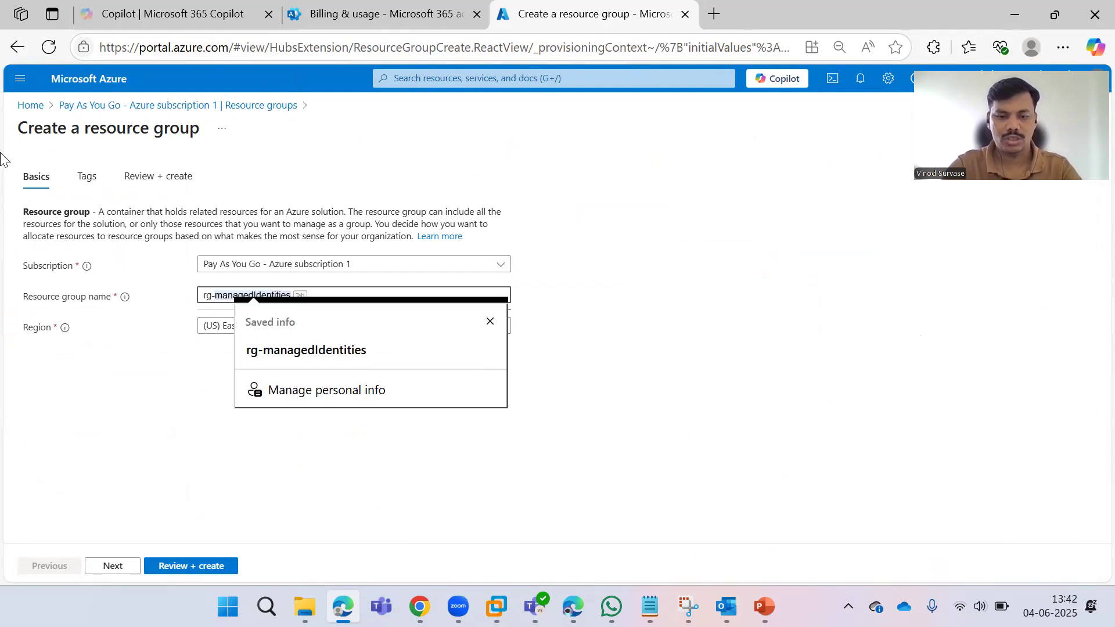
{"action": "type", "text": "-m365"}
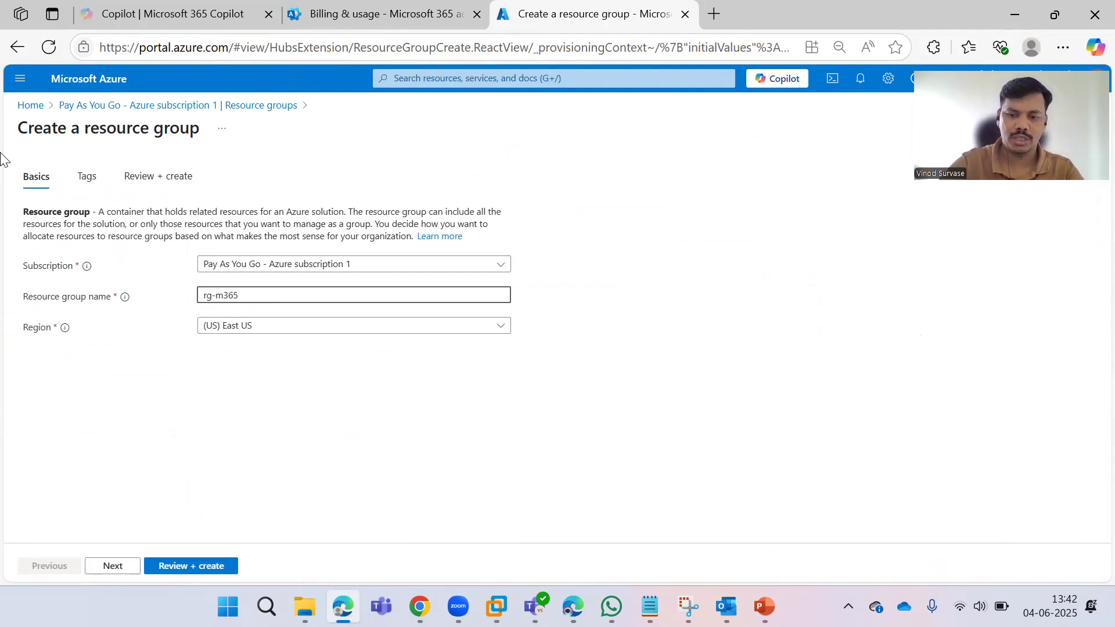
{"action": "type", "text": "-copilot-chat"}
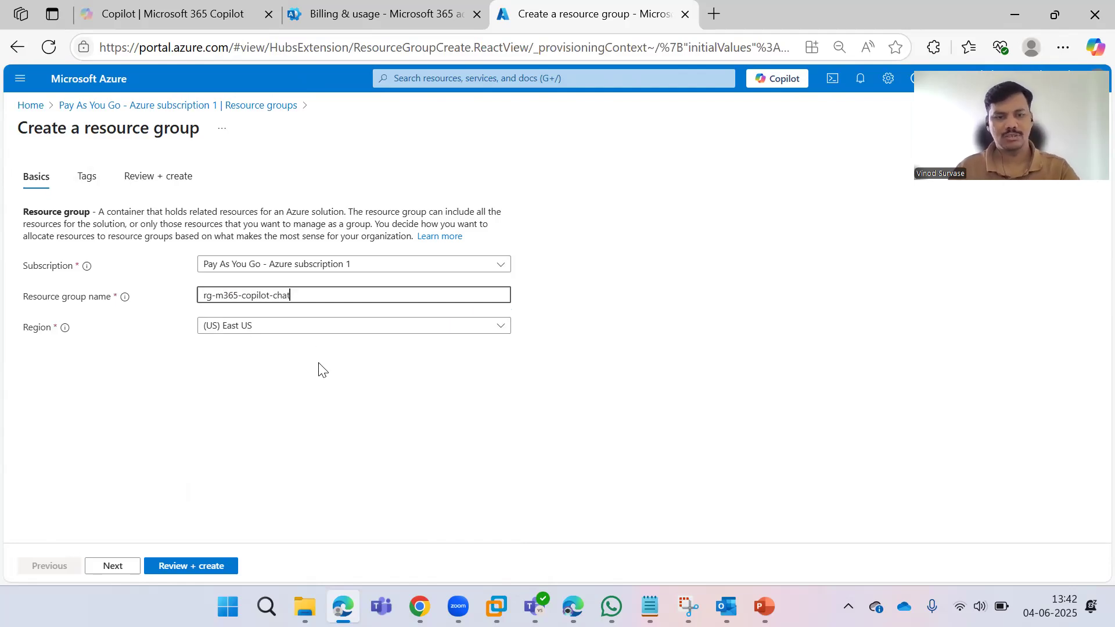
{"action": "key", "text": "ctrl+a"}
{"action": "left_click", "coordinate": [300, 332]}
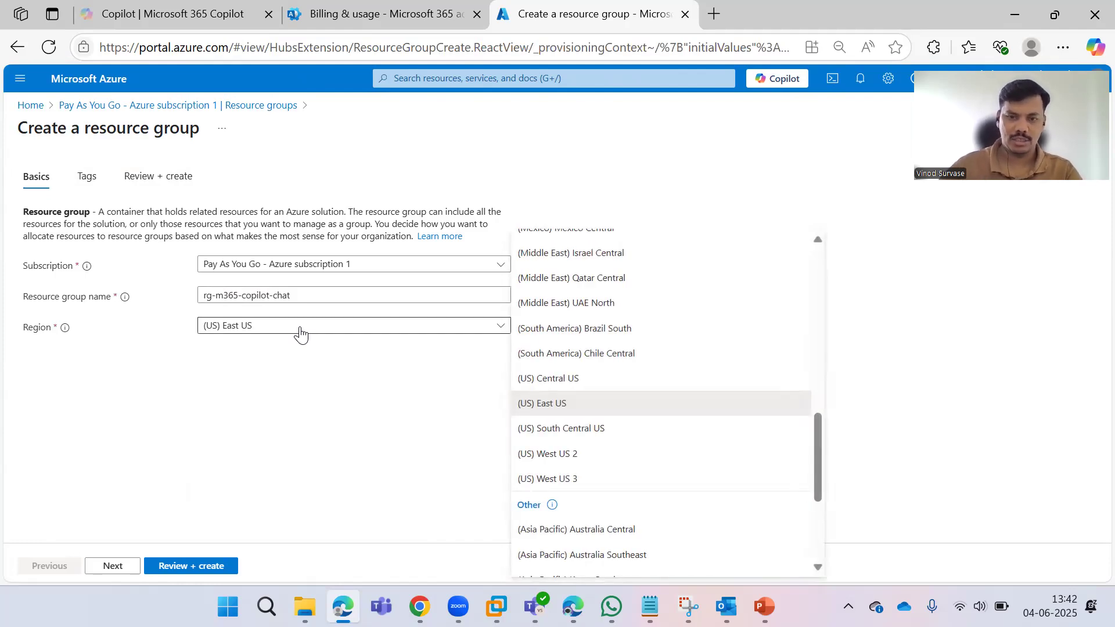
{"action": "scroll", "coordinate": [680, 383], "scroll_direction": "down", "scroll_amount": 3}
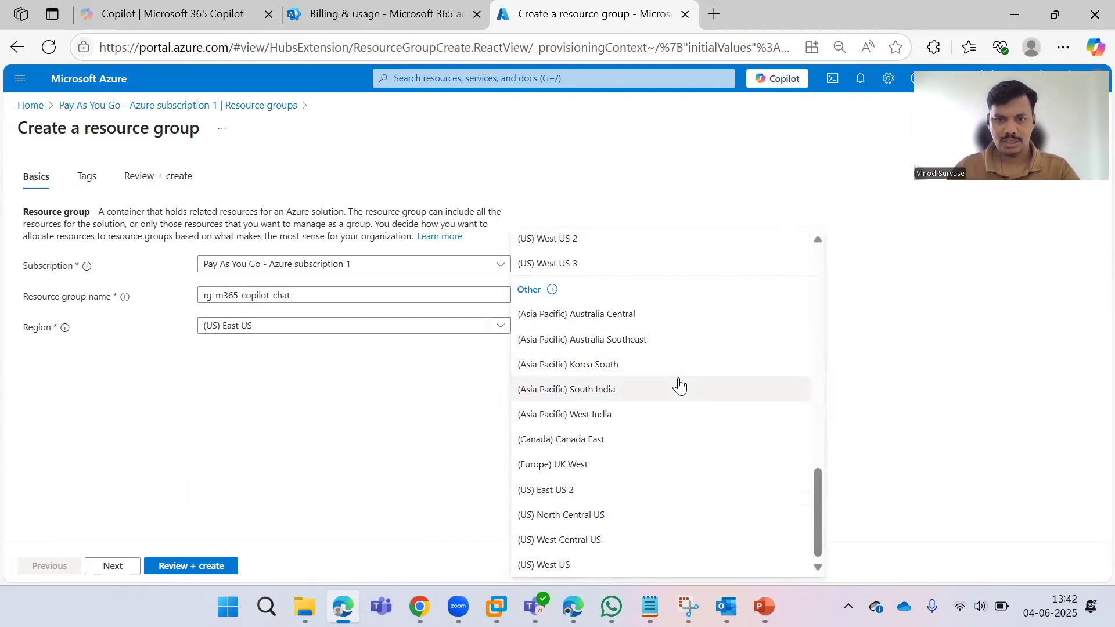
{"action": "left_click", "coordinate": [611, 417]}
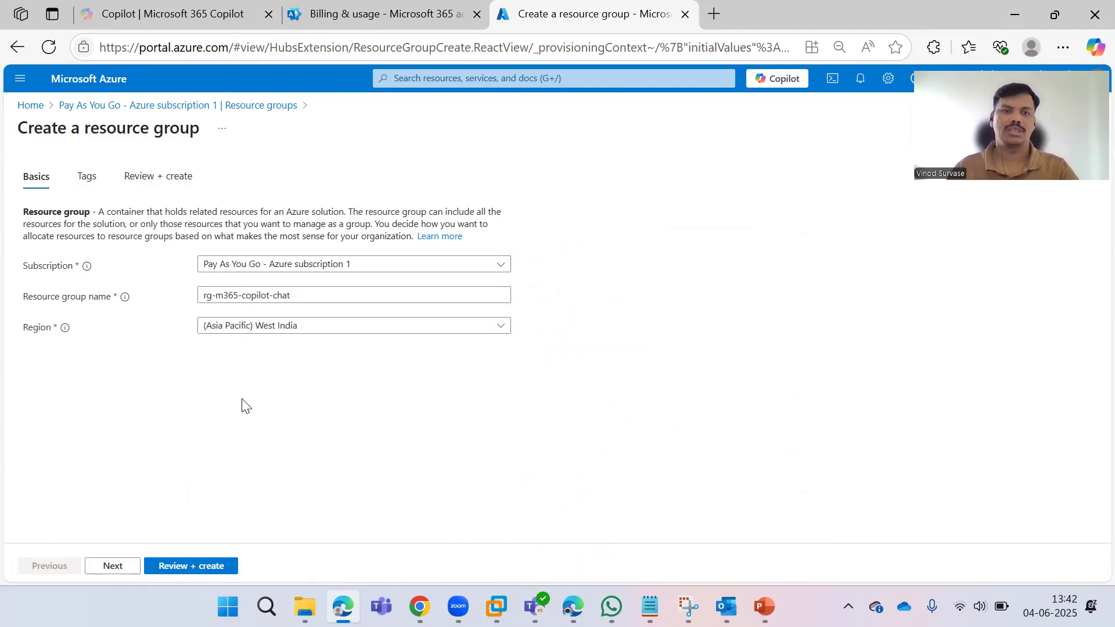
Review and create the resource group, then open it from the notification.
{"action": "left_click", "coordinate": [112, 565]}
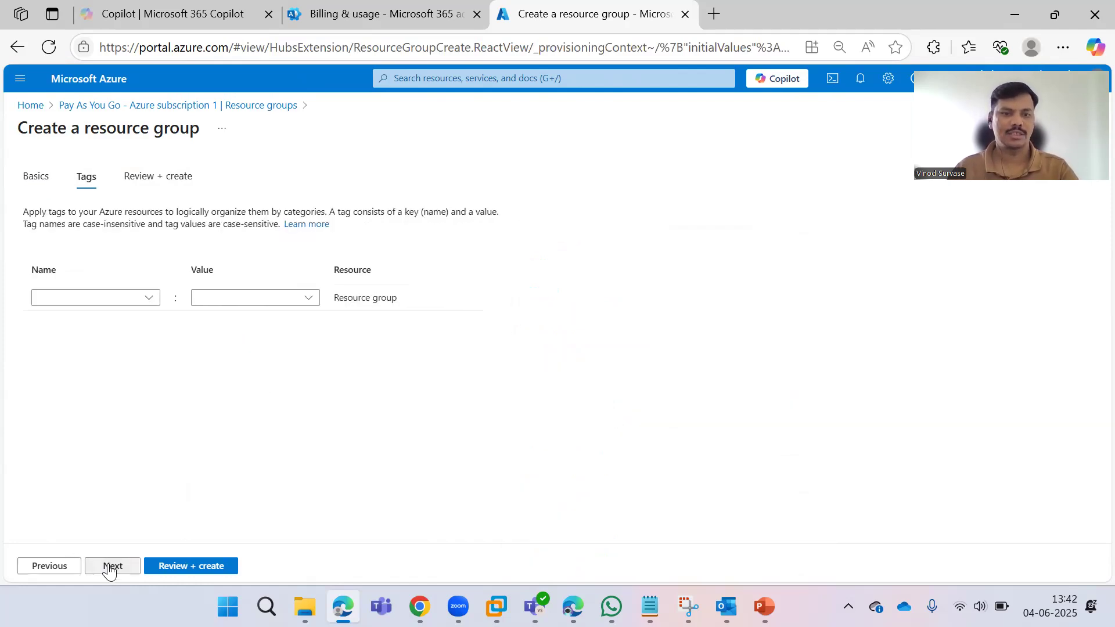
{"action": "left_click", "coordinate": [124, 562]}
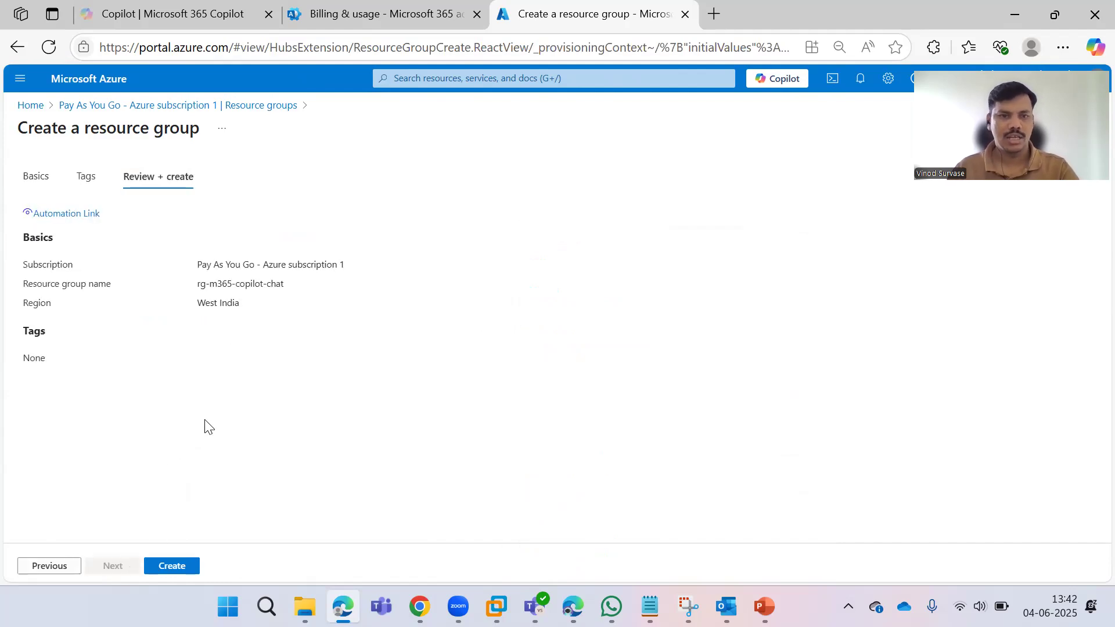
{"action": "triple_click", "coordinate": [263, 282]}
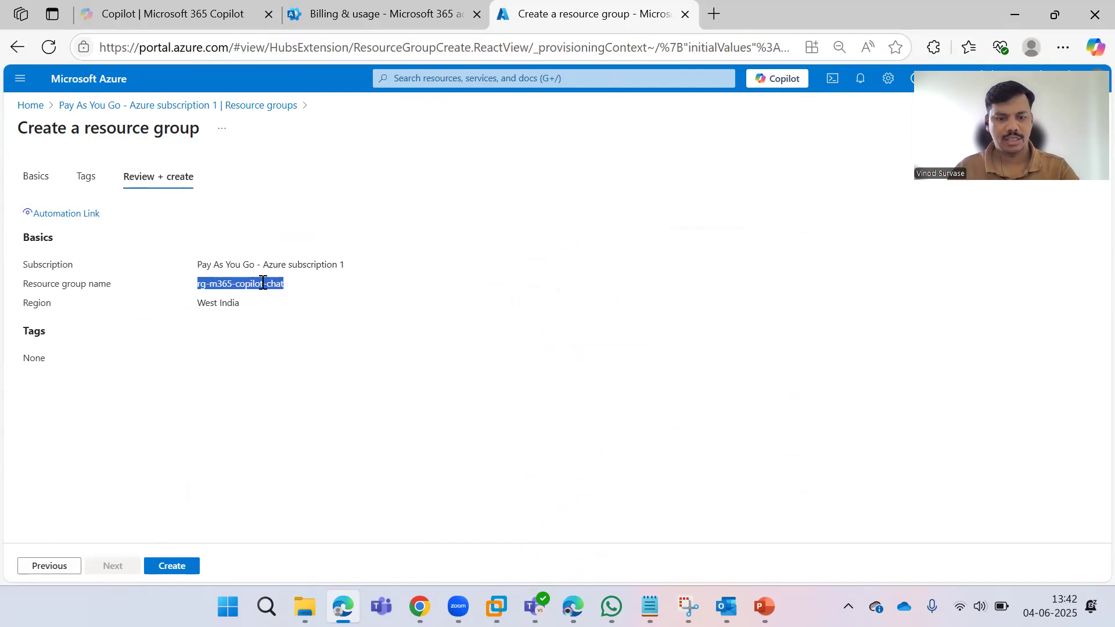
{"action": "left_click", "coordinate": [289, 357]}
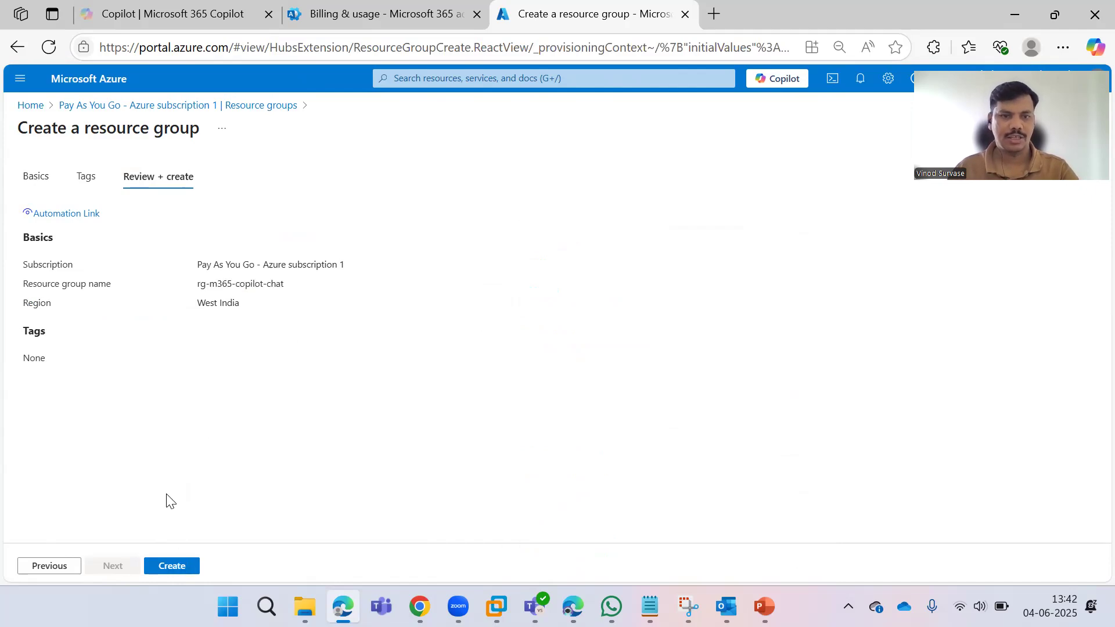
{"action": "left_click", "coordinate": [167, 567]}
{"action": "left_click", "coordinate": [167, 563]}
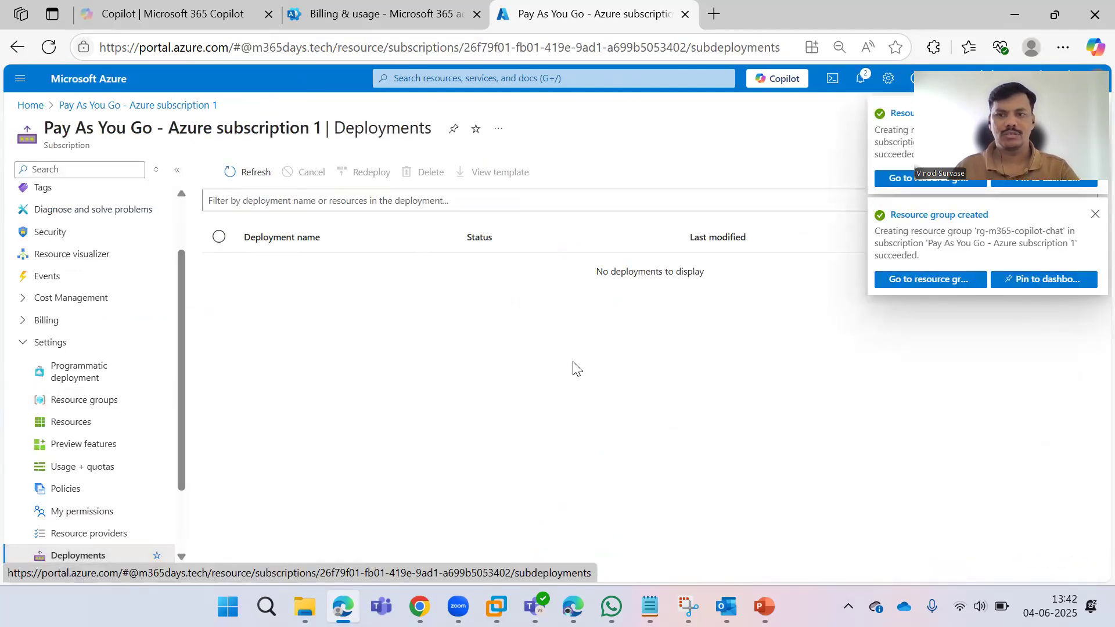
{"action": "left_click", "coordinate": [958, 287]}
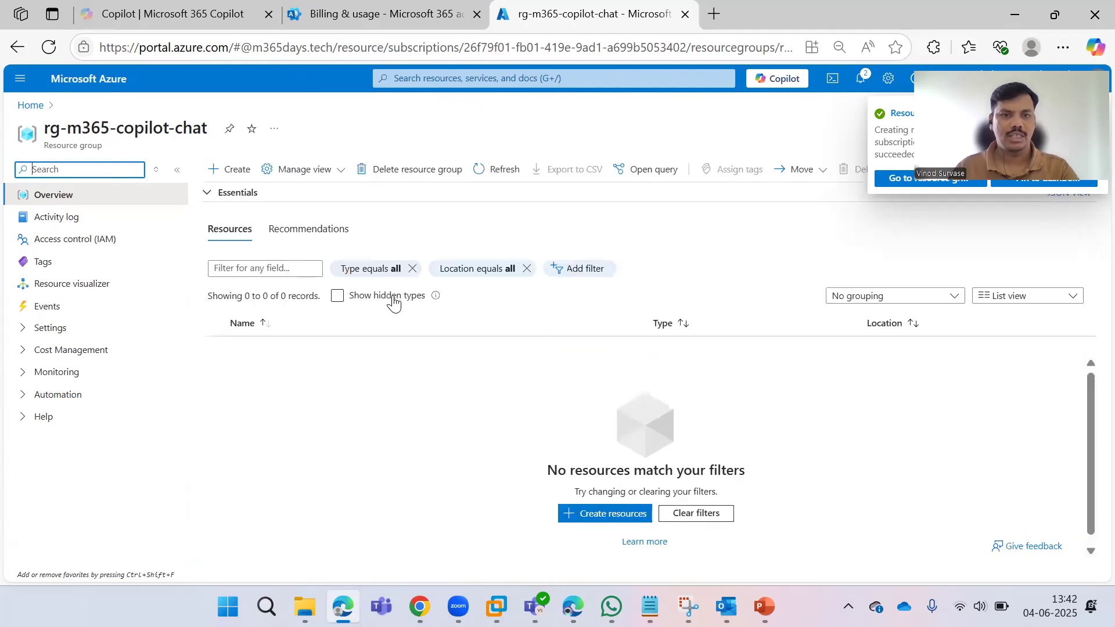
{"action": "left_click", "coordinate": [418, 23]}
Look for the new resource group in the wizard's list and copy the policy name.
{"action": "left_click", "coordinate": [448, 334]}
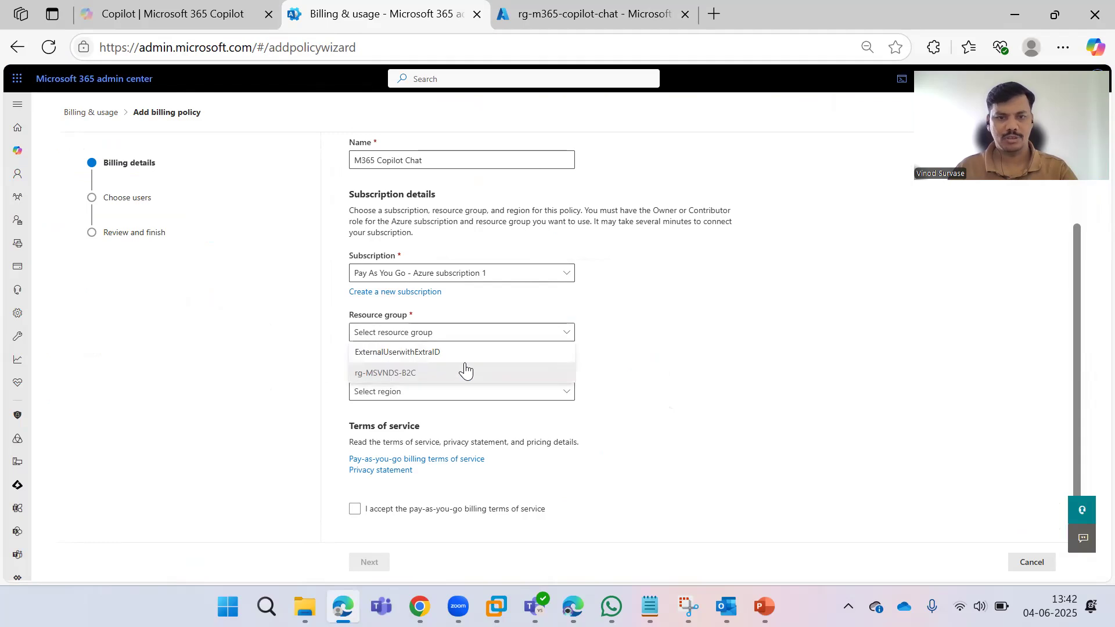
{"action": "left_click", "coordinate": [723, 373]}
{"action": "left_click", "coordinate": [449, 335]}
{"action": "left_click", "coordinate": [787, 386]}
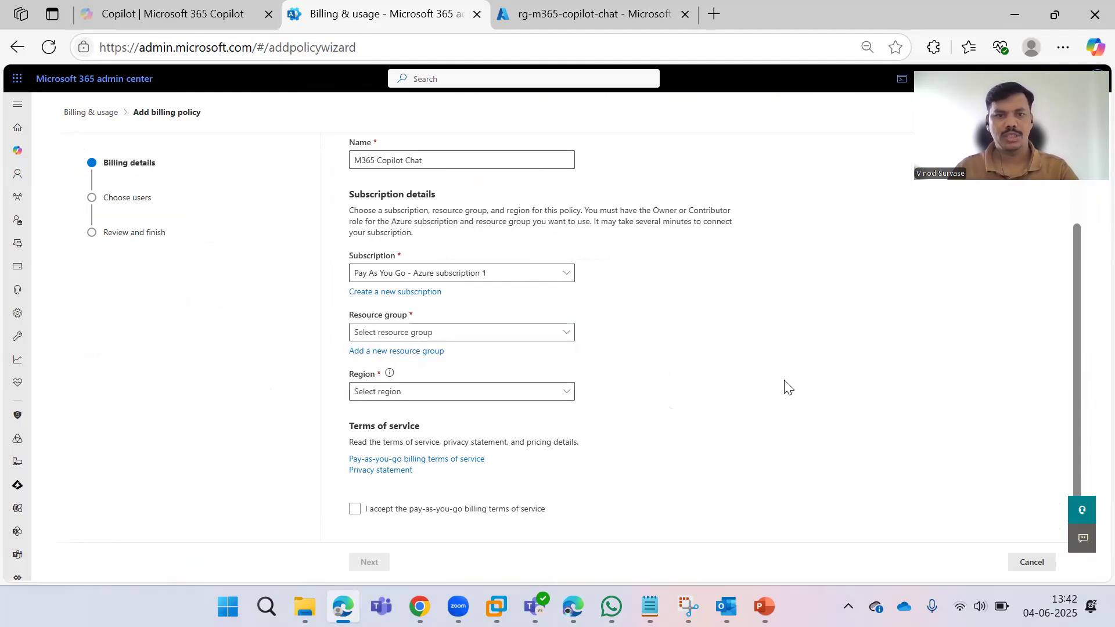
{"action": "left_click_drag", "start_coordinate": [445, 160], "coordinate": [306, 156]}
{"action": "key", "text": "ctrl+c"}
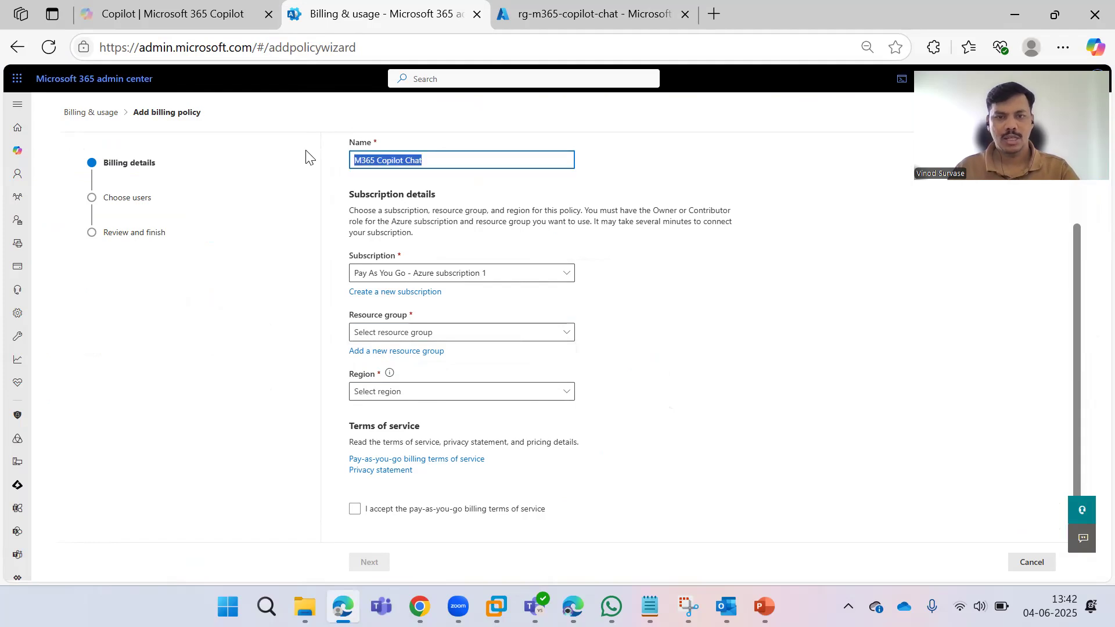
Restart the policy with name 'M365 Copilot Chat' on Pay As You Go - Azure subscription 1.
{"action": "left_click", "coordinate": [1033, 562]}
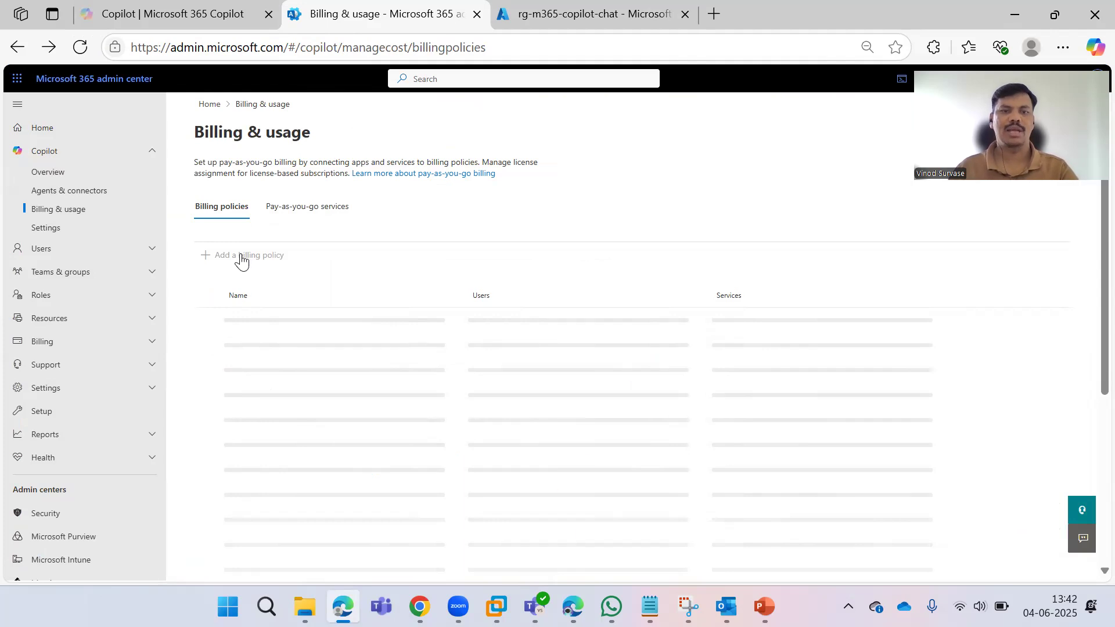
{"action": "left_click", "coordinate": [242, 257]}
{"action": "left_click", "coordinate": [442, 263]}
{"action": "key", "text": "ctrl+v"}
{"action": "left_click", "coordinate": [503, 373]}
{"action": "left_click", "coordinate": [477, 391]}
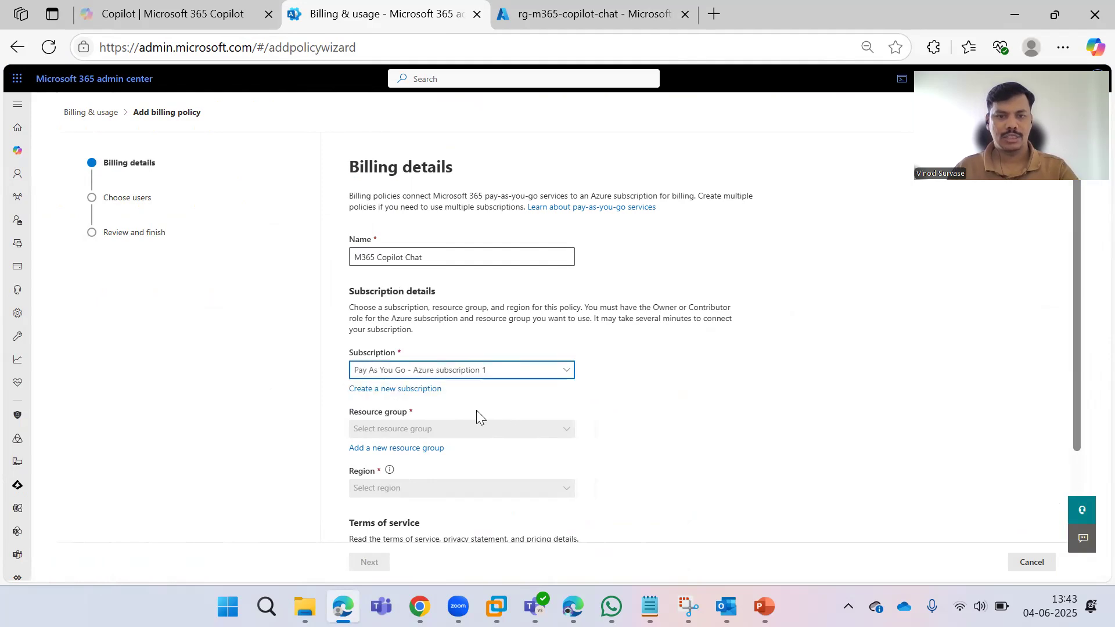
{"action": "scroll", "coordinate": [696, 349], "scroll_direction": "down", "scroll_amount": 2}
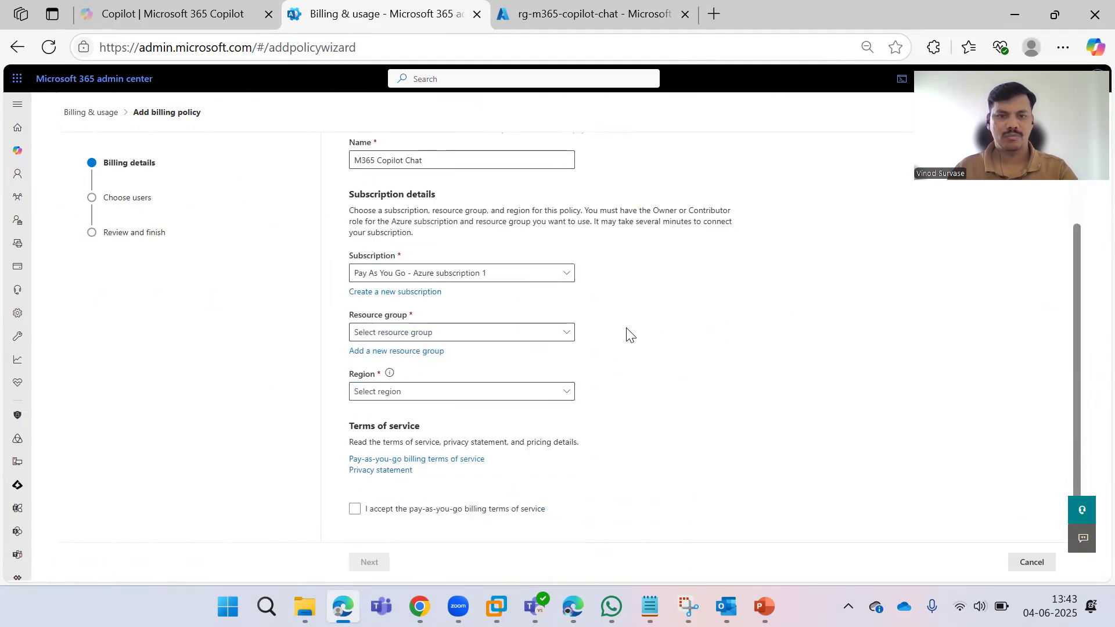
Select resource group rg-m365-copilot-chat and initially pick Australia Southeast as the region.
{"action": "left_click", "coordinate": [507, 335]}
{"action": "left_click", "coordinate": [461, 395]}
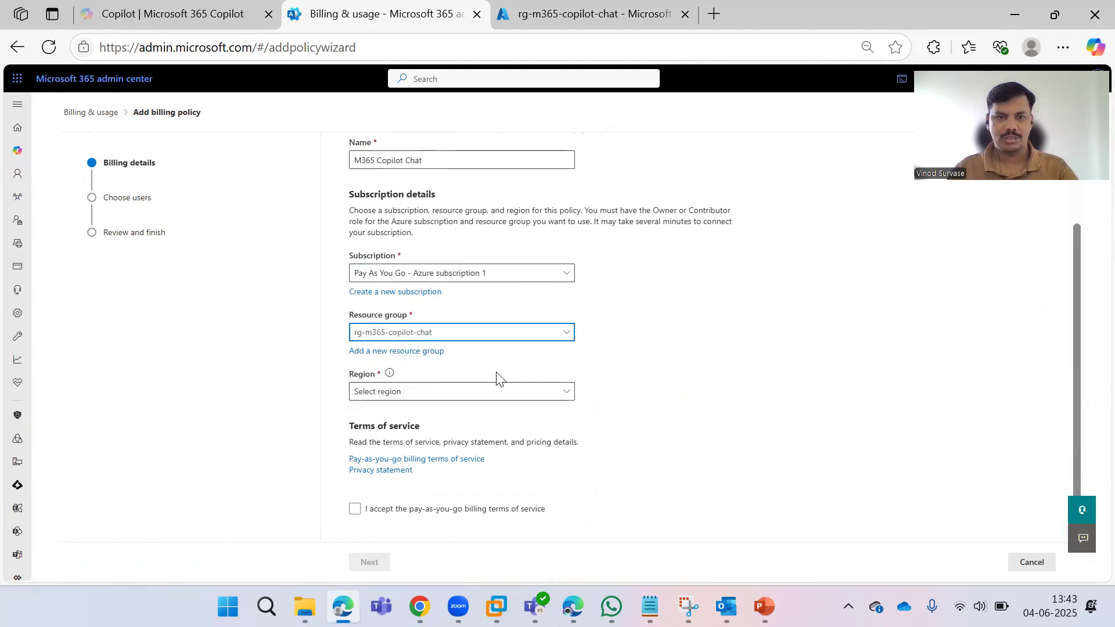
{"action": "left_click", "coordinate": [508, 401]}
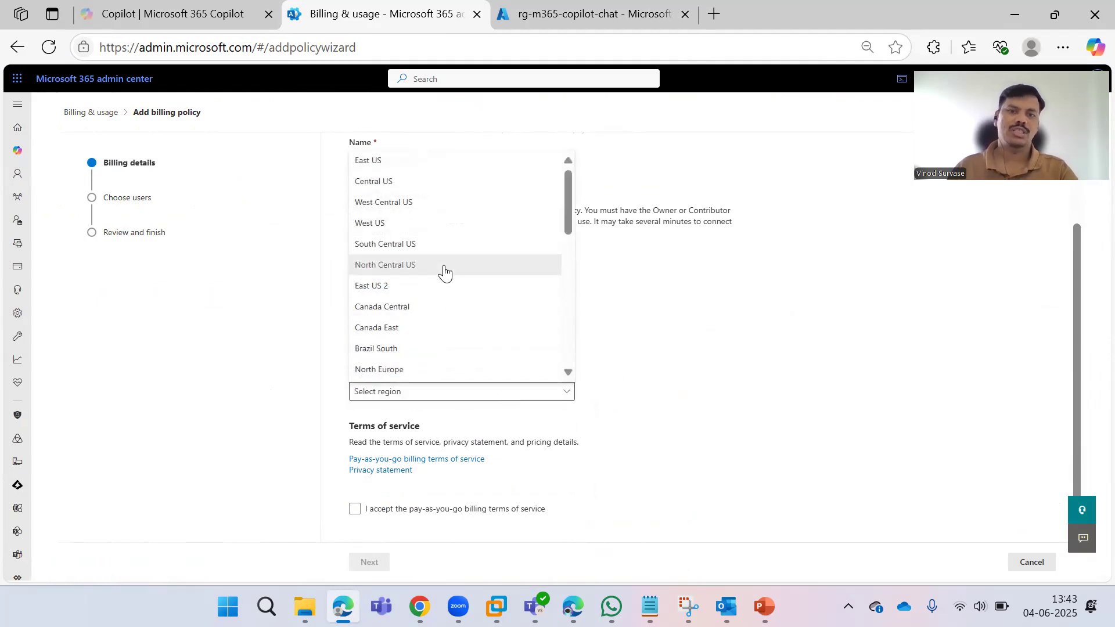
{"action": "left_click", "coordinate": [445, 395]}
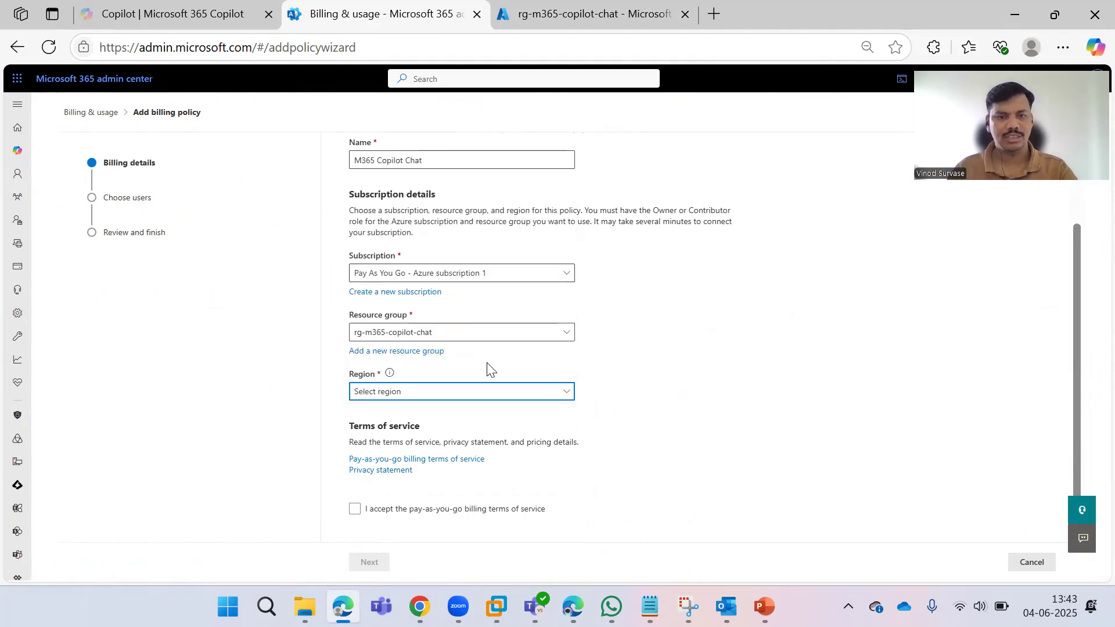
{"action": "left_click", "coordinate": [470, 394]}
{"action": "scroll", "coordinate": [461, 317], "scroll_direction": "down", "scroll_amount": 7}
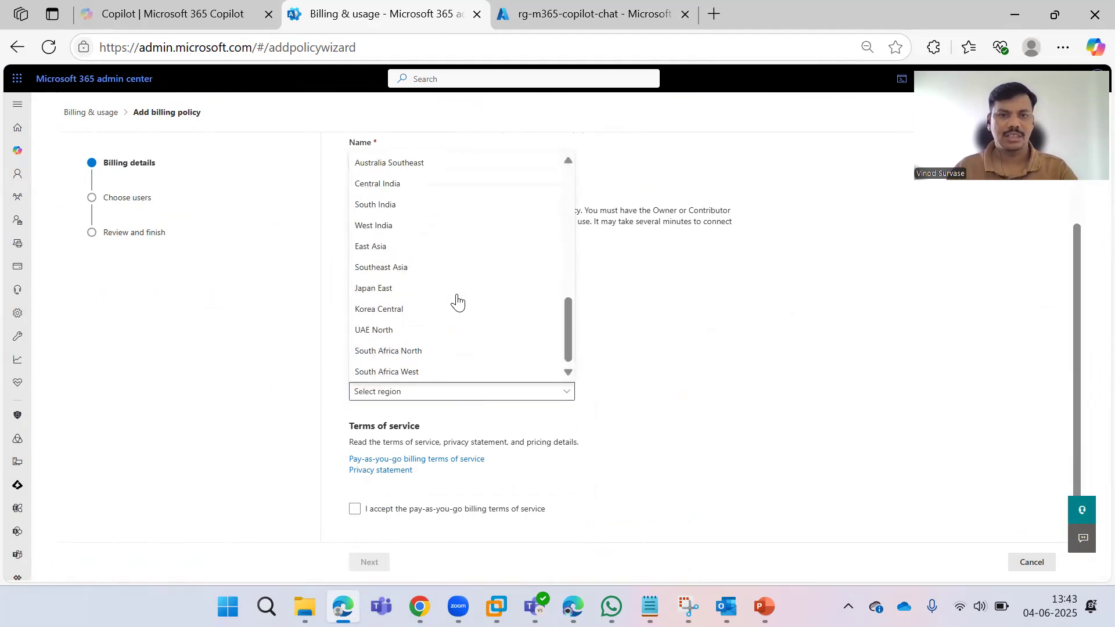
{"action": "scroll", "coordinate": [433, 232], "scroll_direction": "up", "scroll_amount": 1}
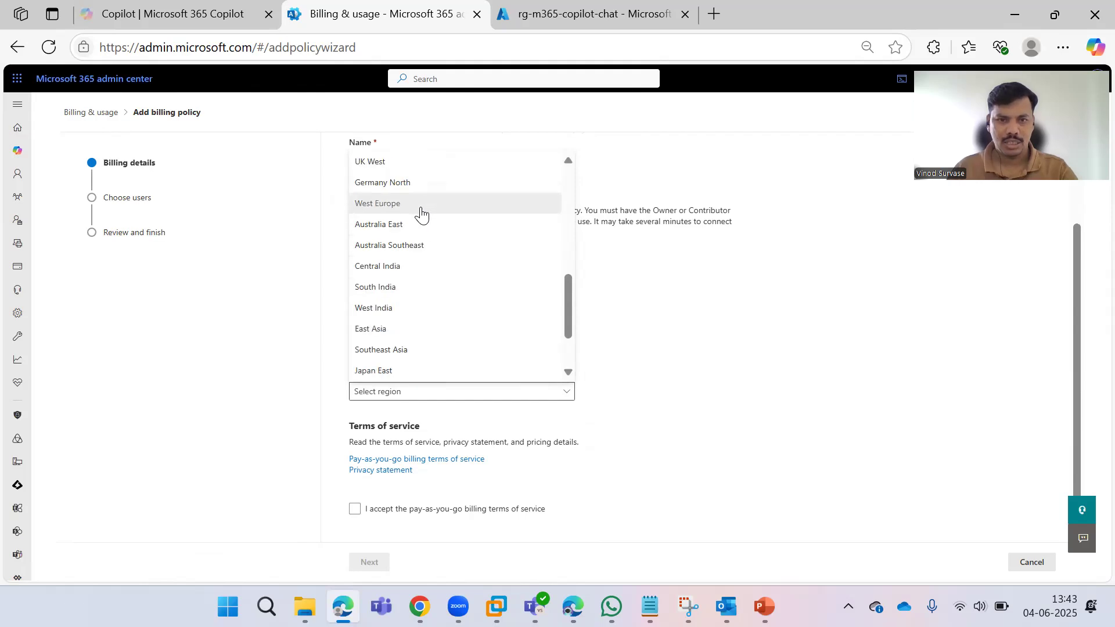
{"action": "scroll", "coordinate": [421, 224], "scroll_direction": "up", "scroll_amount": 2}
{"action": "scroll", "coordinate": [424, 255], "scroll_direction": "down", "scroll_amount": 3}
{"action": "scroll", "coordinate": [426, 275], "scroll_direction": "up", "scroll_amount": 2}
{"action": "scroll", "coordinate": [411, 291], "scroll_direction": "down", "scroll_amount": 2}
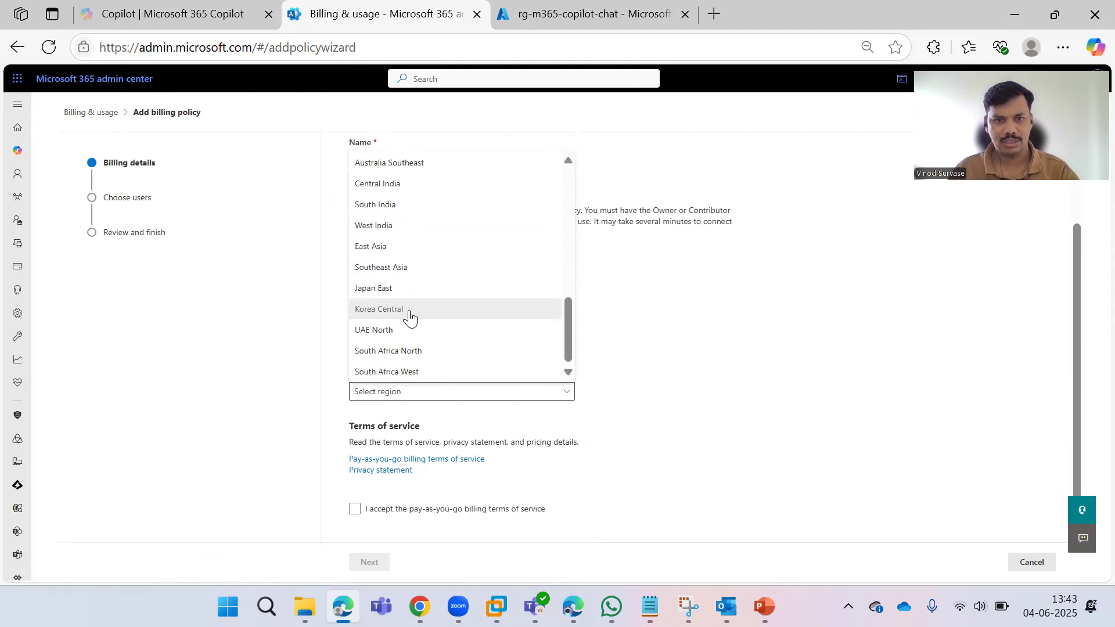
{"action": "scroll", "coordinate": [410, 290], "scroll_direction": "up", "scroll_amount": 3}
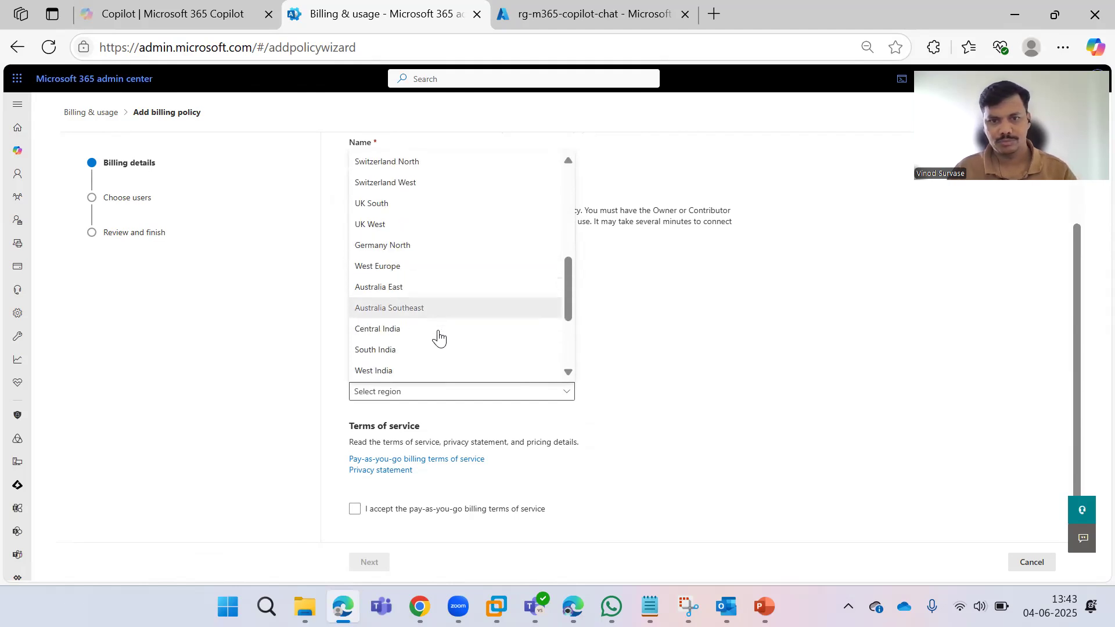
{"action": "scroll", "coordinate": [433, 331], "scroll_direction": "down", "scroll_amount": 3}
{"action": "scroll", "coordinate": [430, 330], "scroll_direction": "down", "scroll_amount": 1}
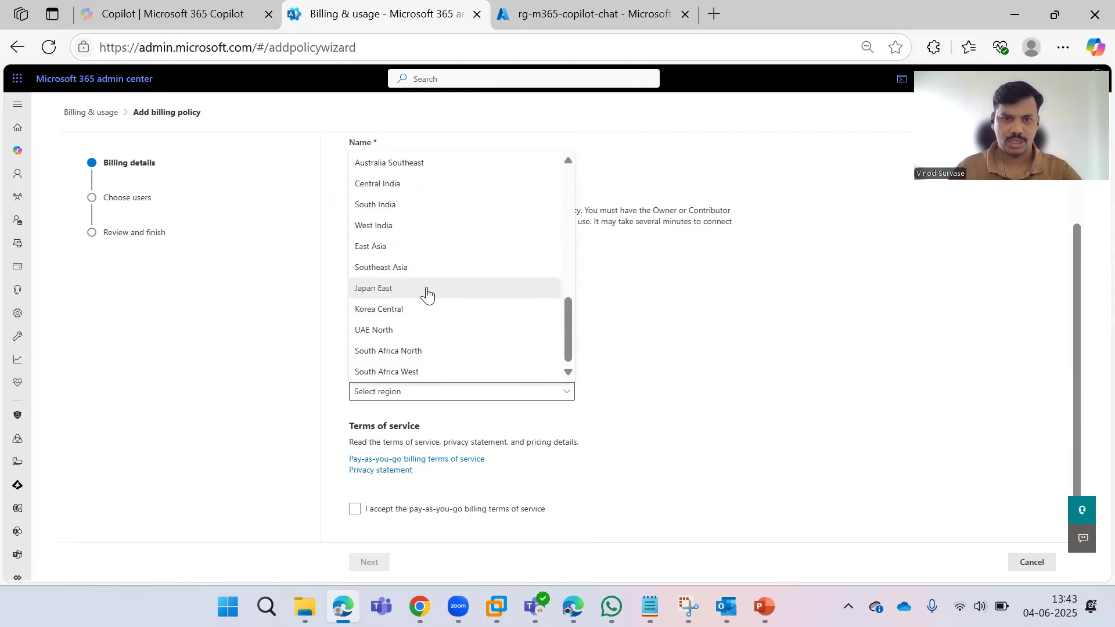
{"action": "scroll", "coordinate": [413, 239], "scroll_direction": "up", "scroll_amount": 1}
{"action": "left_click", "coordinate": [413, 230]}
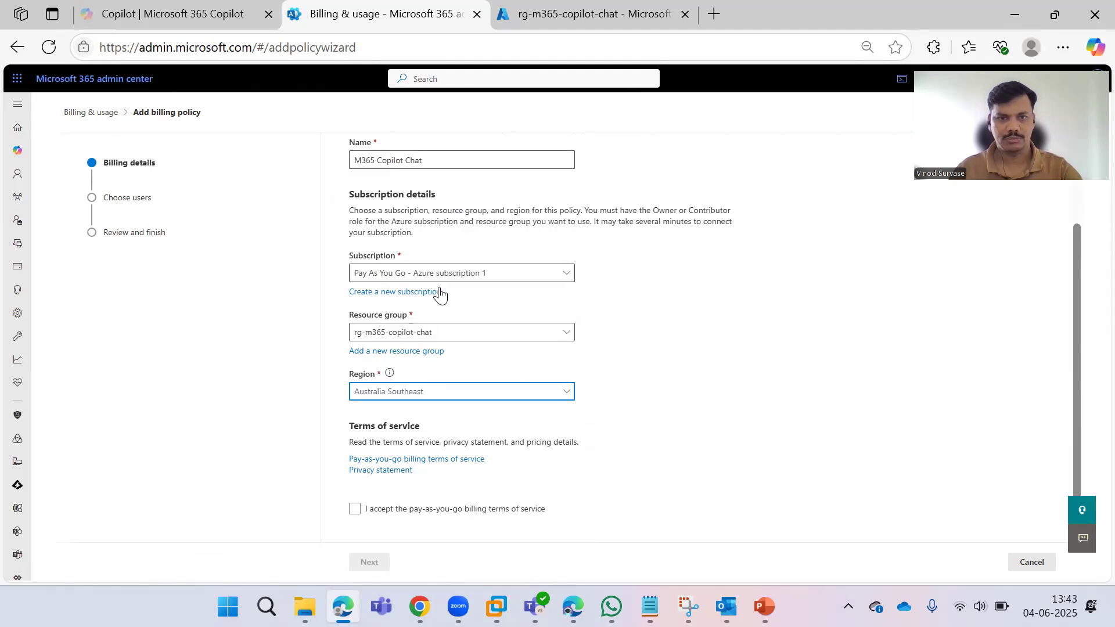
Change the policy's region to West India.
{"action": "left_click", "coordinate": [451, 388]}
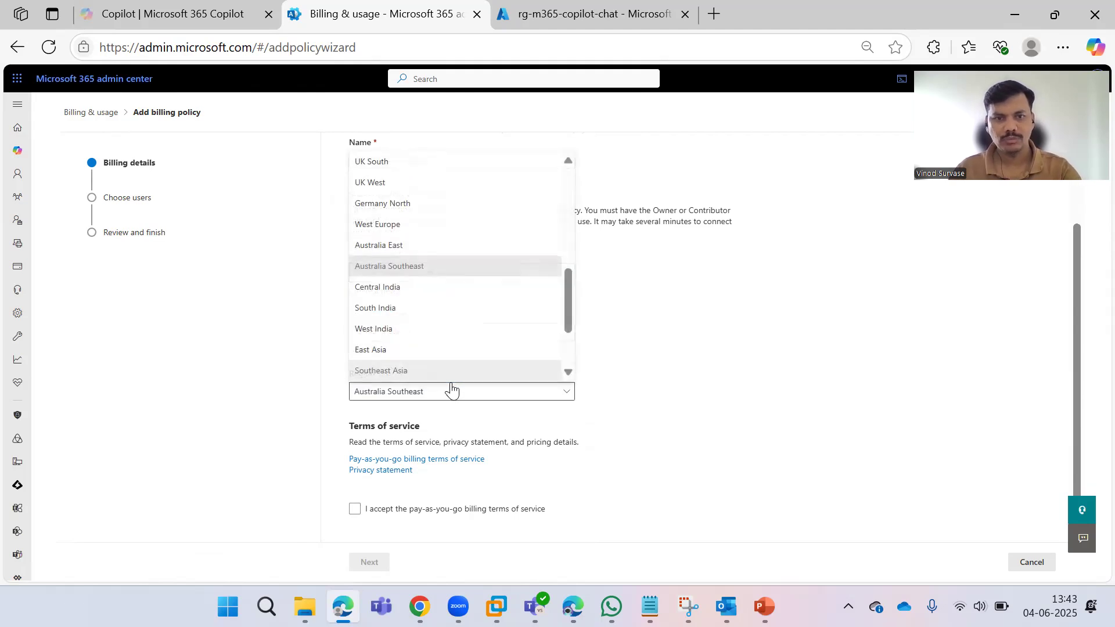
{"action": "scroll", "coordinate": [423, 331], "scroll_direction": "down", "scroll_amount": 2}
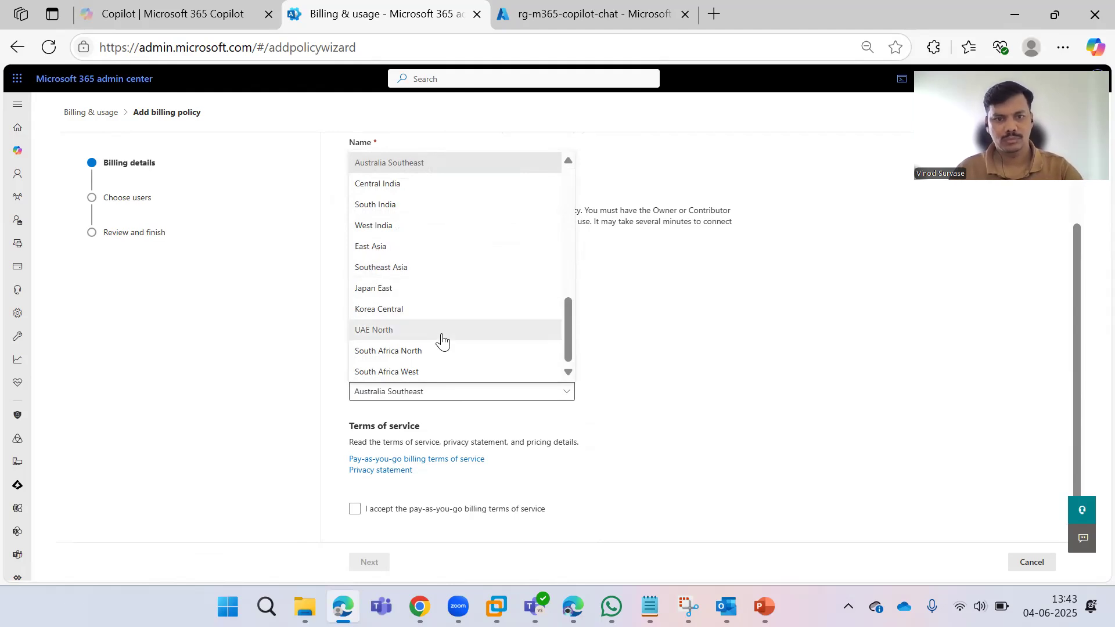
{"action": "scroll", "coordinate": [398, 251], "scroll_direction": "up", "scroll_amount": 1}
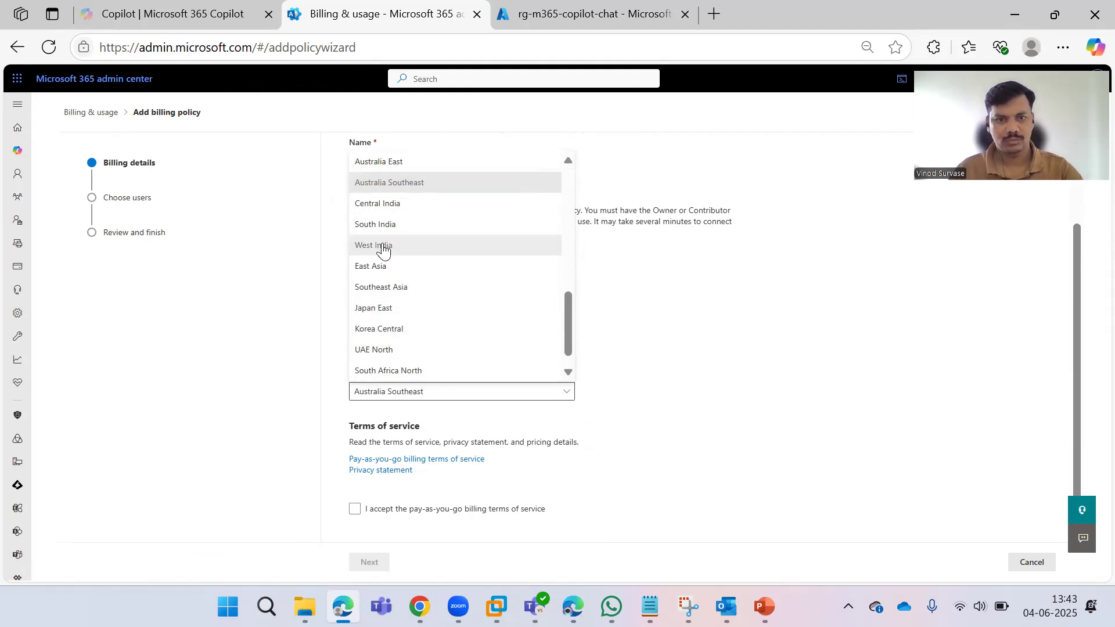
{"action": "scroll", "coordinate": [378, 227], "scroll_direction": "up", "scroll_amount": 2}
{"action": "scroll", "coordinate": [380, 180], "scroll_direction": "up", "scroll_amount": 3}
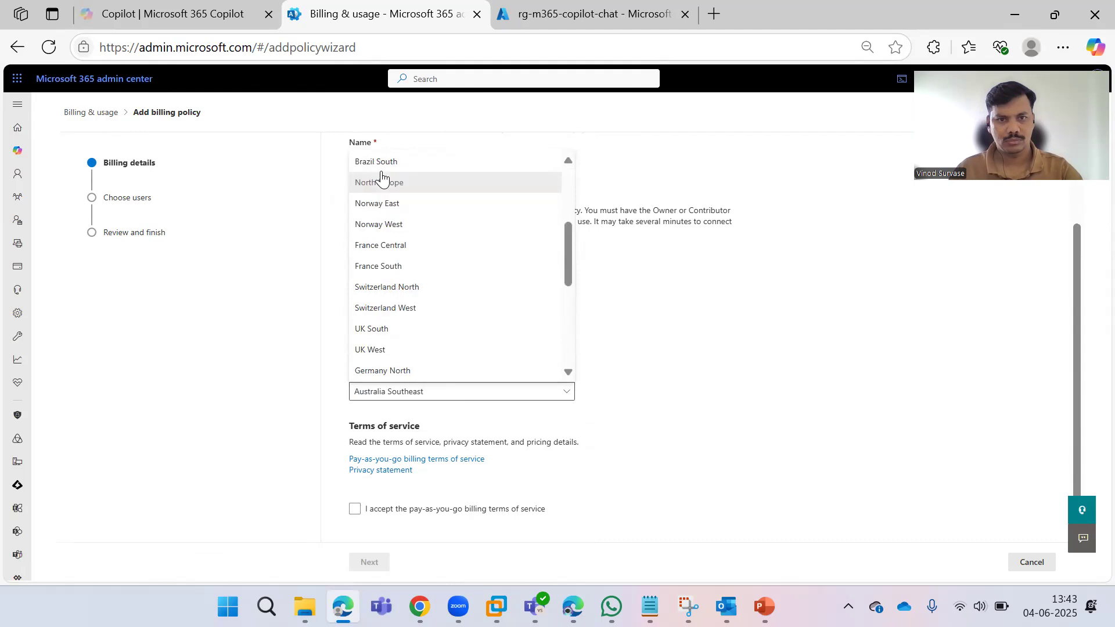
{"action": "scroll", "coordinate": [388, 210], "scroll_direction": "up", "scroll_amount": 3}
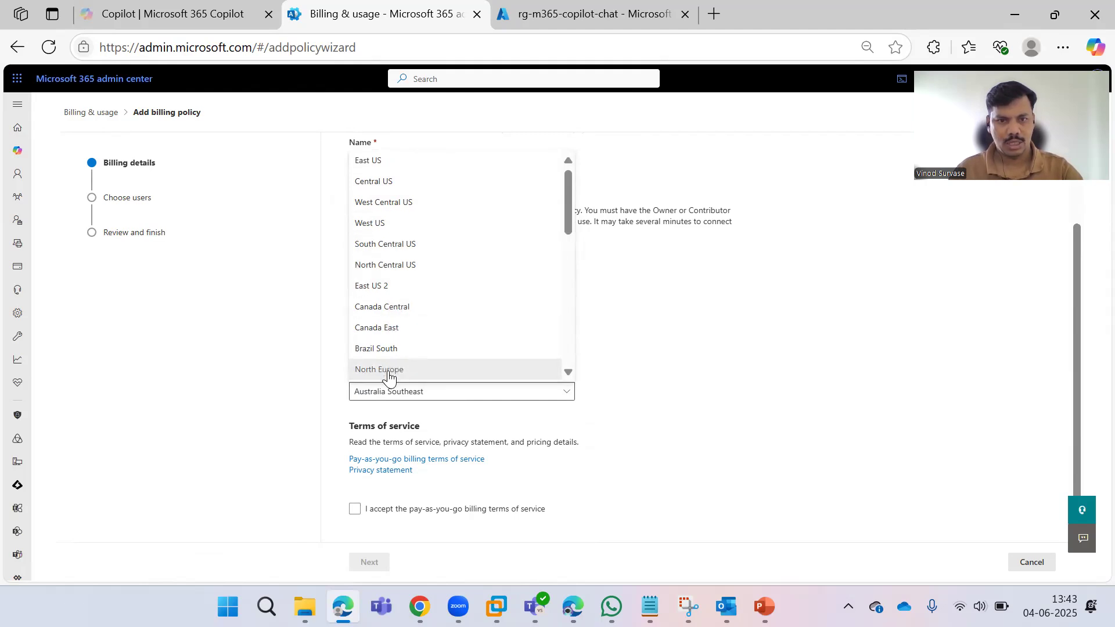
{"action": "scroll", "coordinate": [388, 374], "scroll_direction": "down", "scroll_amount": 1}
{"action": "scroll", "coordinate": [388, 373], "scroll_direction": "down", "scroll_amount": 2}
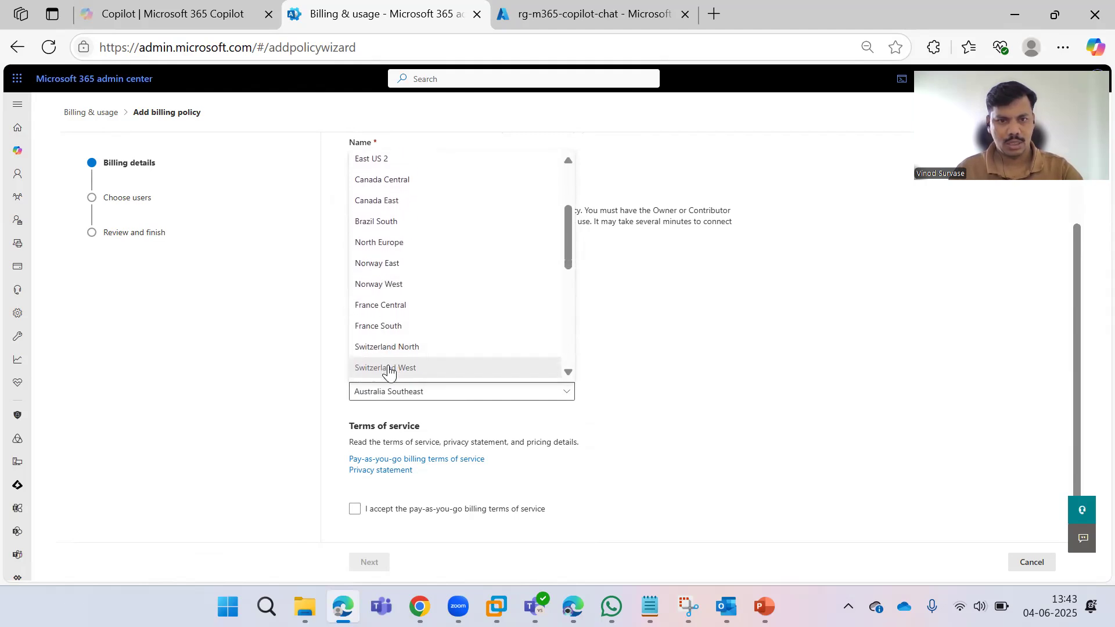
{"action": "scroll", "coordinate": [389, 374], "scroll_direction": "down", "scroll_amount": 6}
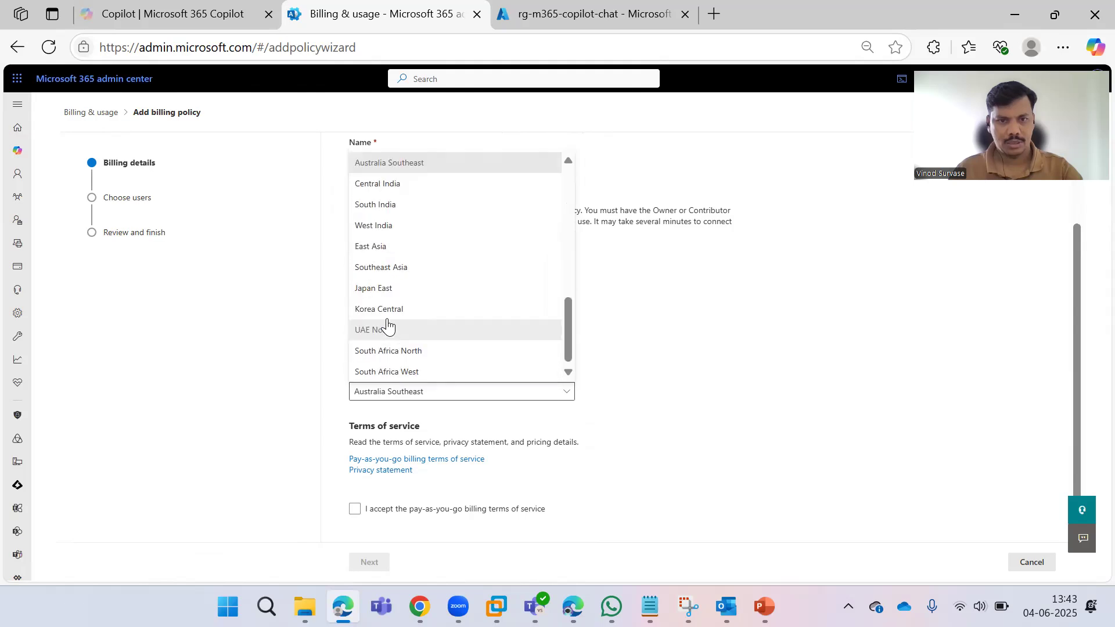
{"action": "left_click", "coordinate": [381, 226]}
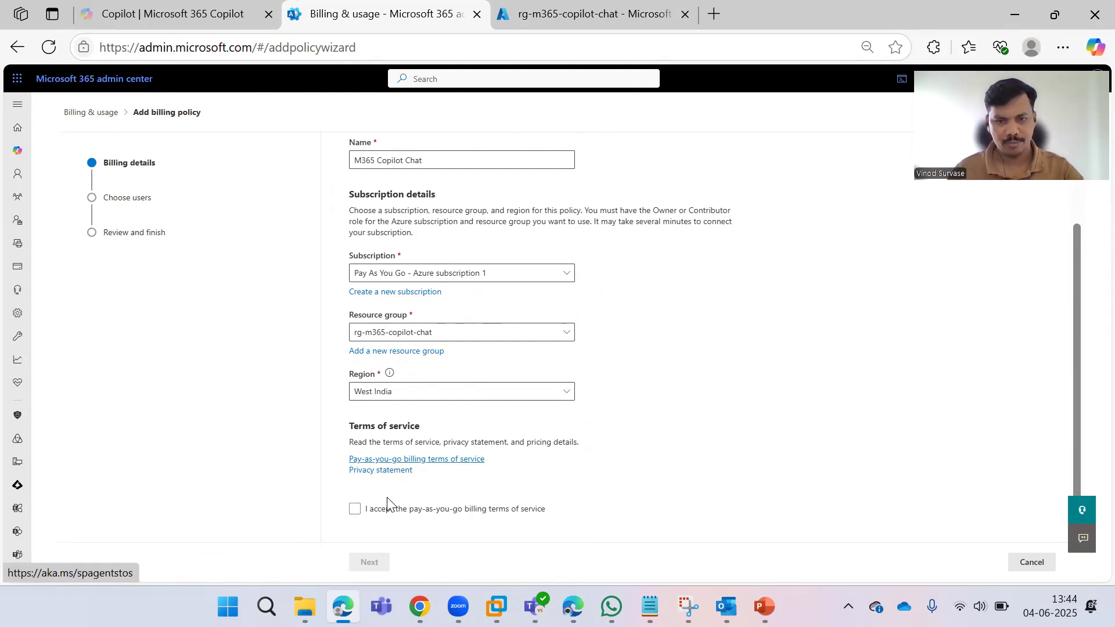
Accept the pay-as-you-go billing terms and open the terms of service document in a new tab.
{"action": "left_click", "coordinate": [356, 509]}
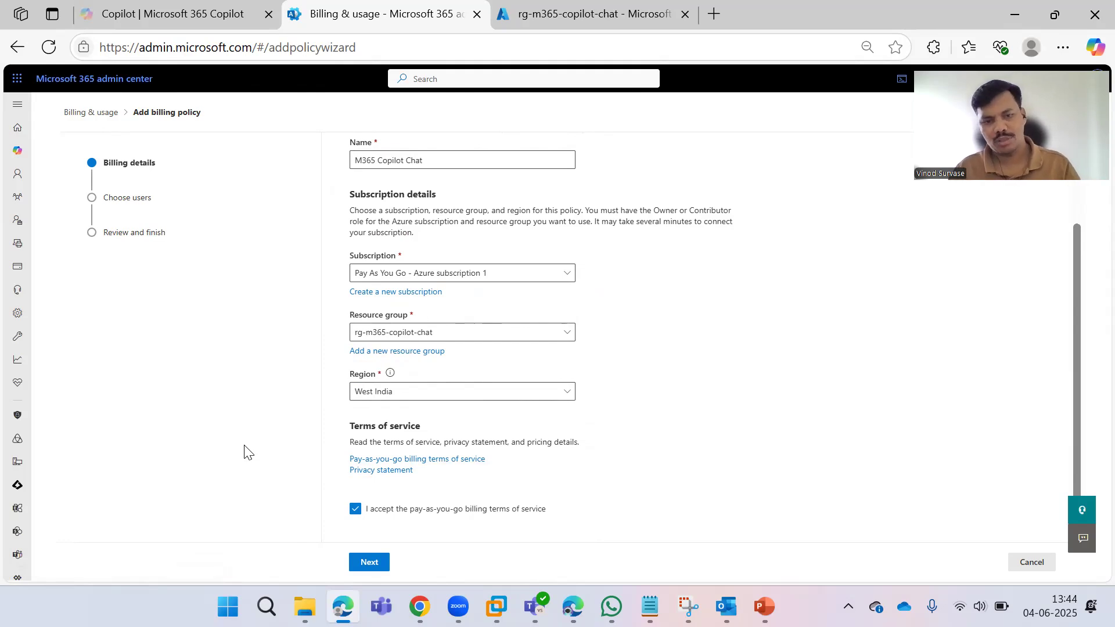
{"action": "key", "text": "shift+Tab"}
{"action": "key", "text": "shift+Tab"}
{"action": "key", "text": "Return"}
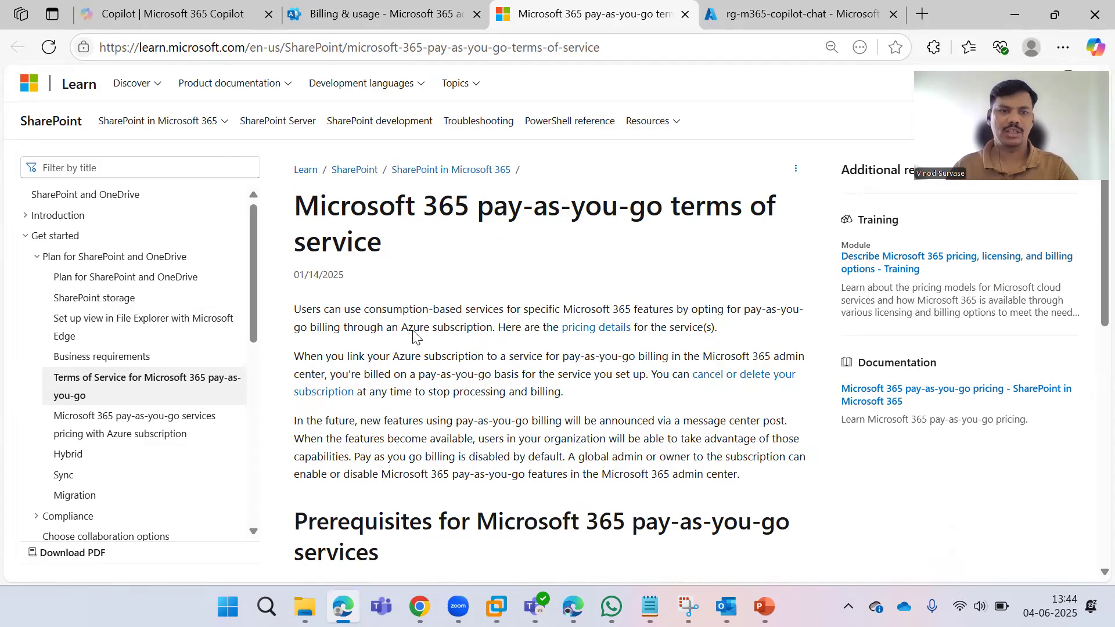
Read through the terms of service and open the 'pricing details' link in a new tab.
{"action": "scroll", "coordinate": [416, 331], "scroll_direction": "down", "scroll_amount": 3}
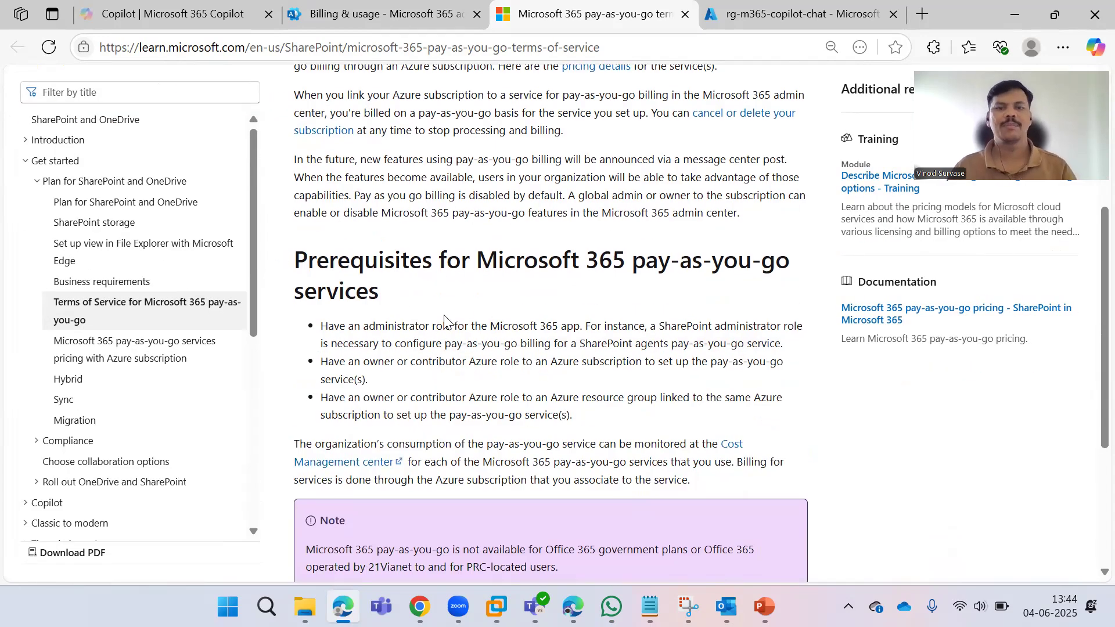
{"action": "scroll", "coordinate": [445, 316], "scroll_direction": "down", "scroll_amount": 3}
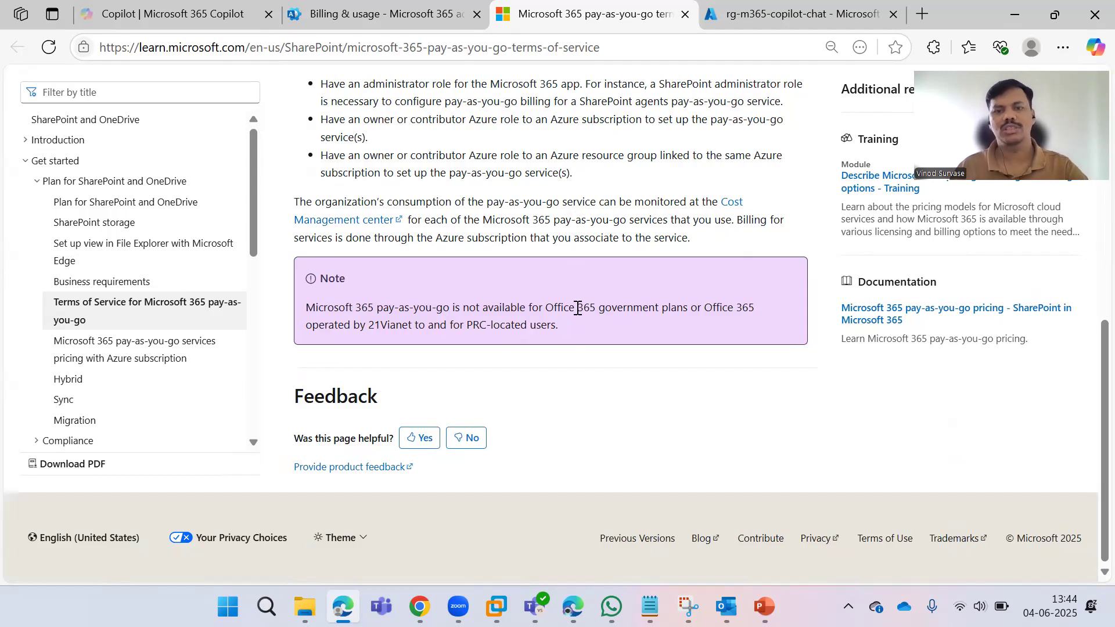
{"action": "scroll", "coordinate": [581, 316], "scroll_direction": "up", "scroll_amount": 5}
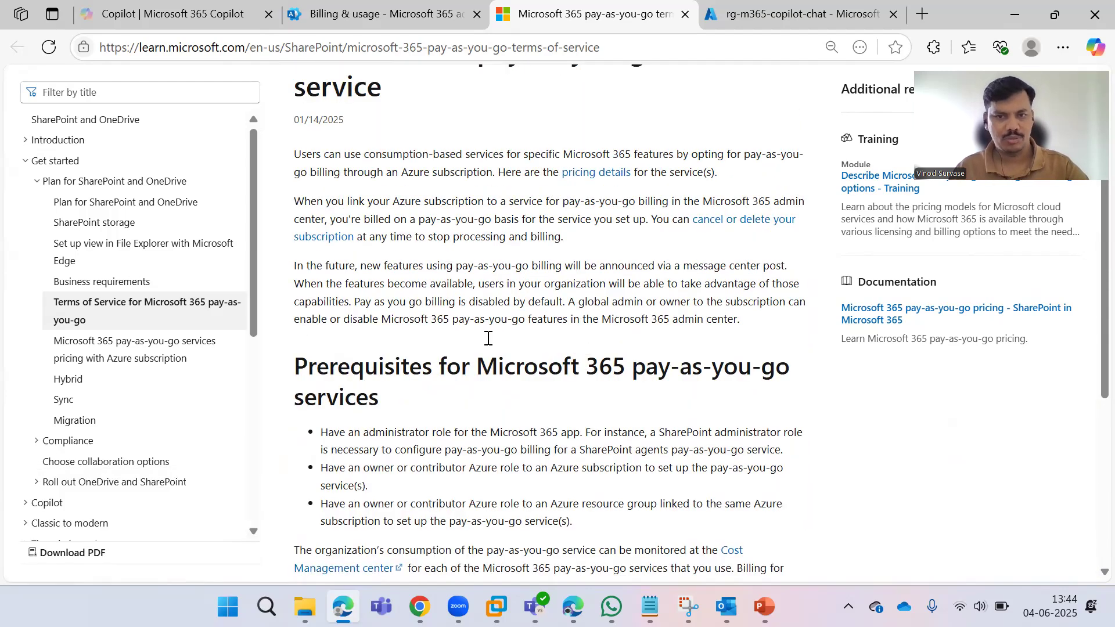
{"action": "scroll", "coordinate": [487, 341], "scroll_direction": "up", "scroll_amount": 1}
{"action": "scroll", "coordinate": [472, 346], "scroll_direction": "up", "scroll_amount": 1}
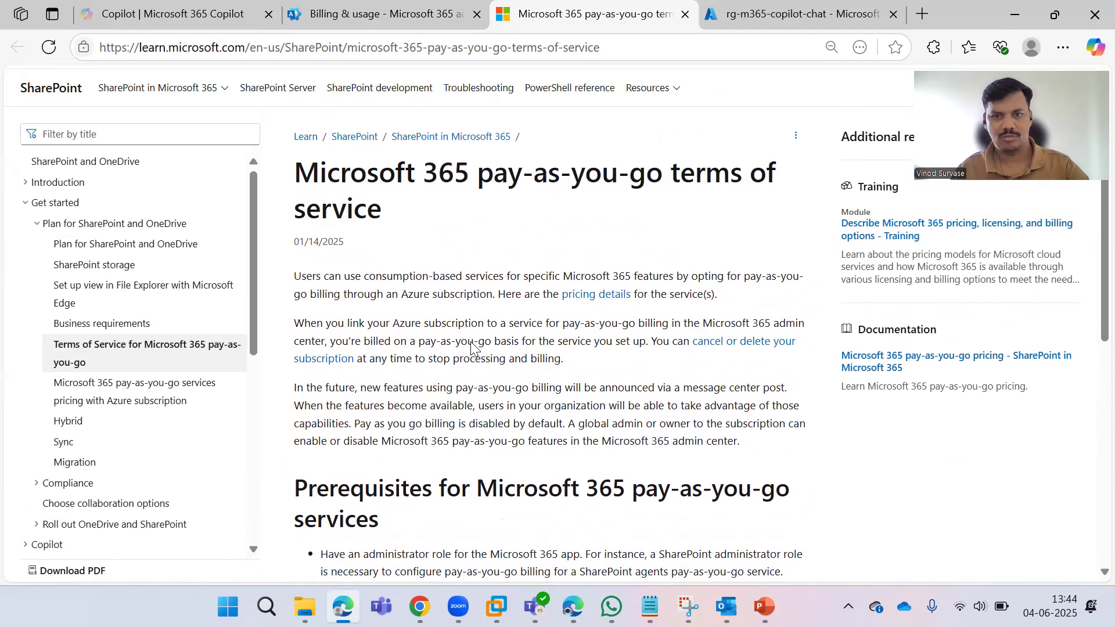
{"action": "right_click", "coordinate": [593, 333]}
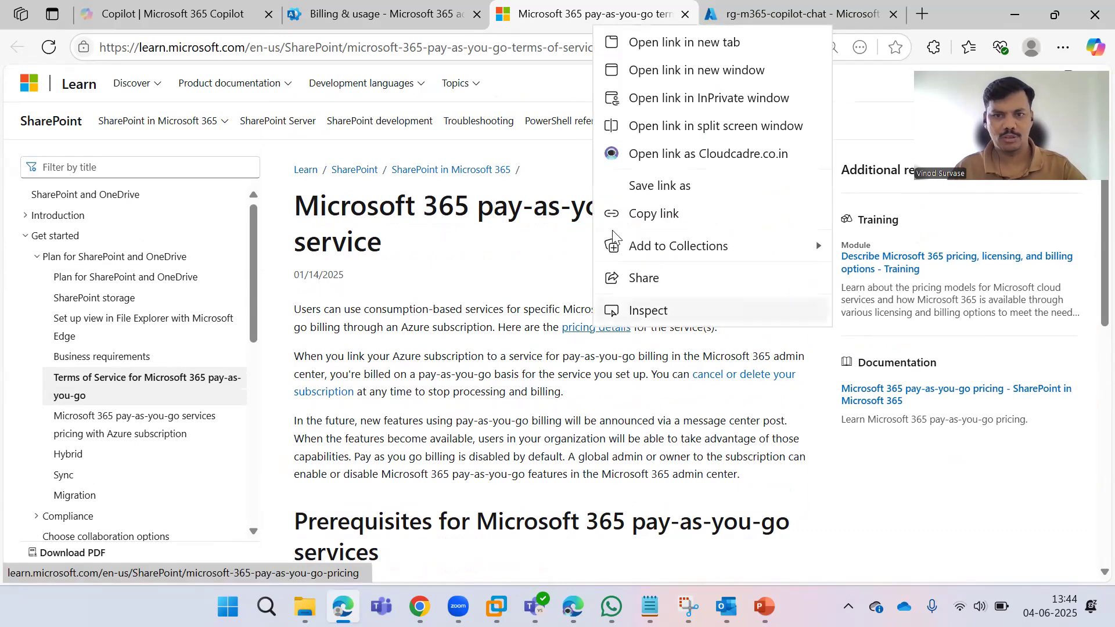
{"action": "left_click", "coordinate": [664, 42]}
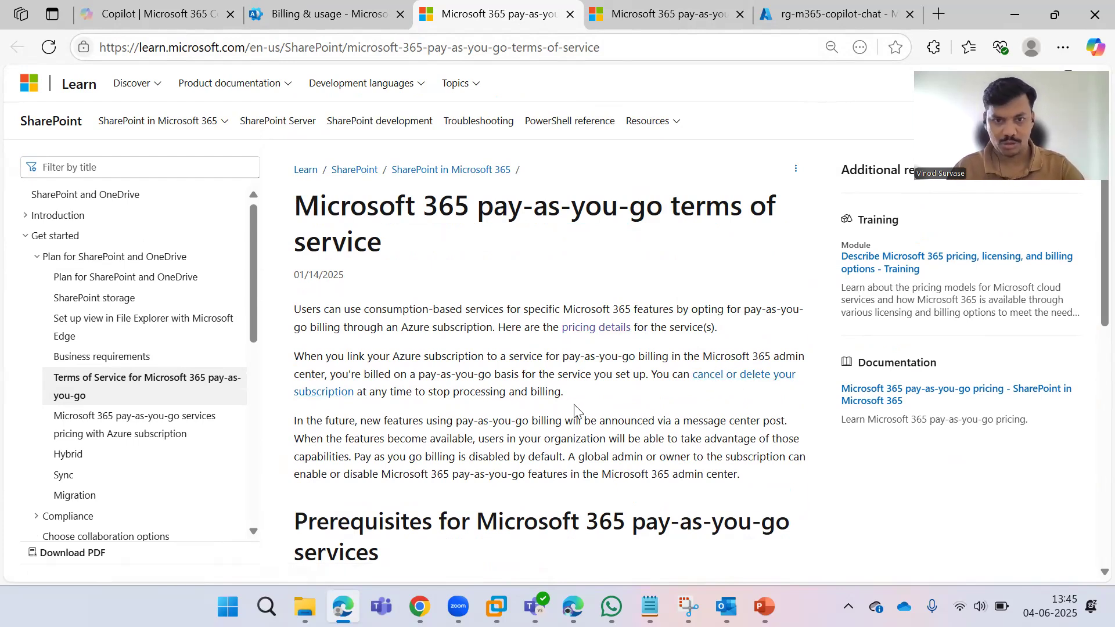
Note the $0.01/message rate for Agents in SharePoint, then open 'The number of messages used' in a new tab.
{"action": "left_click", "coordinate": [664, 13]}
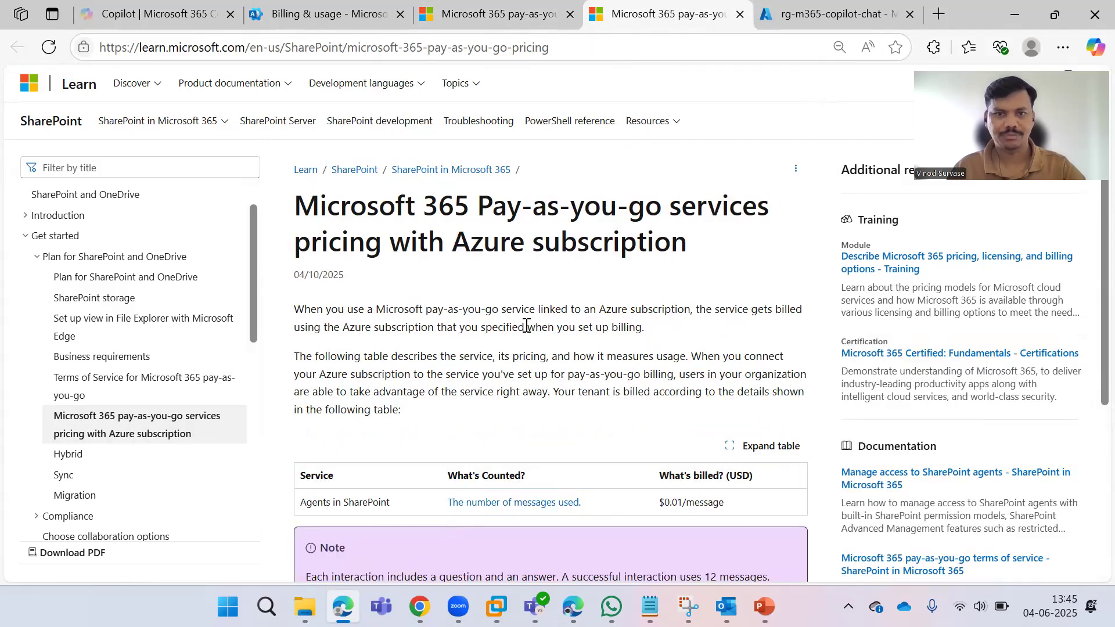
{"action": "scroll", "coordinate": [535, 318], "scroll_direction": "down", "scroll_amount": 5}
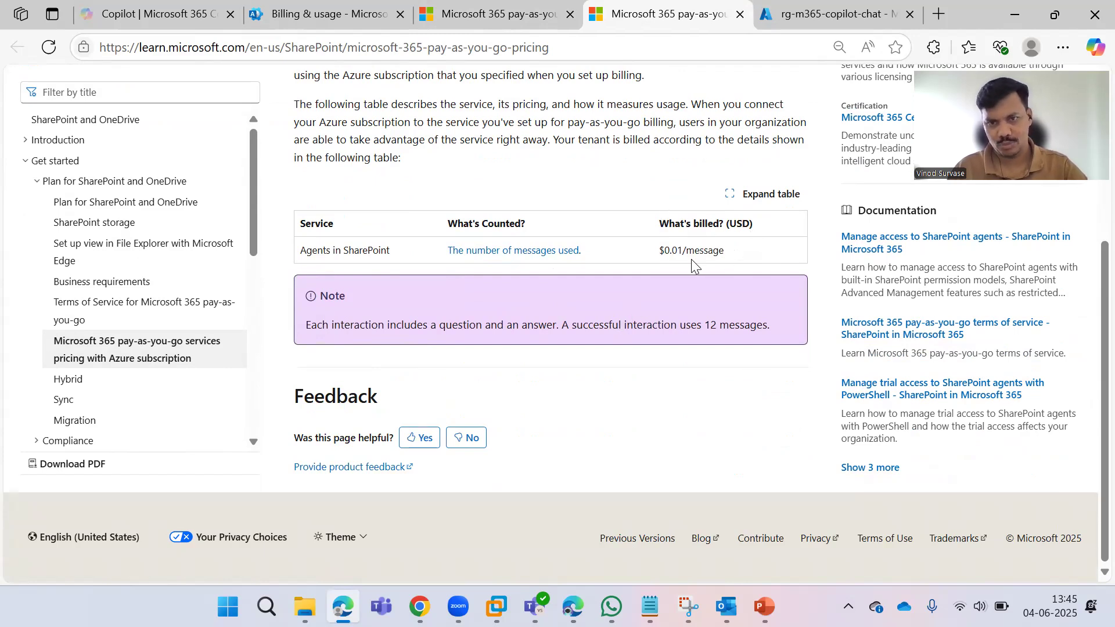
{"action": "triple_click", "coordinate": [668, 251]}
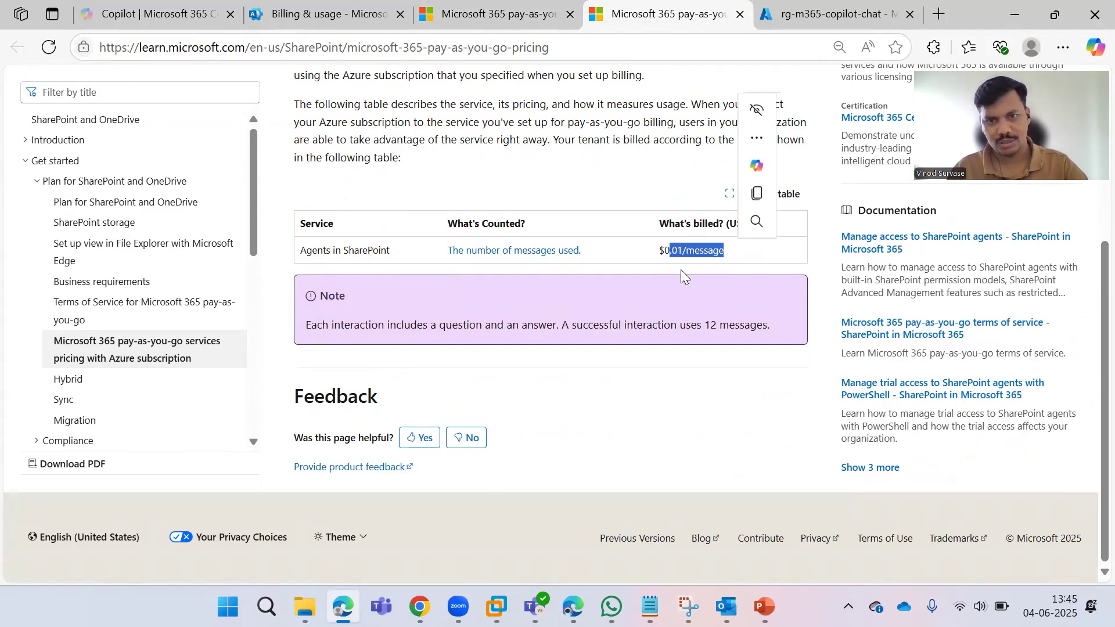
{"action": "left_click", "coordinate": [659, 308]}
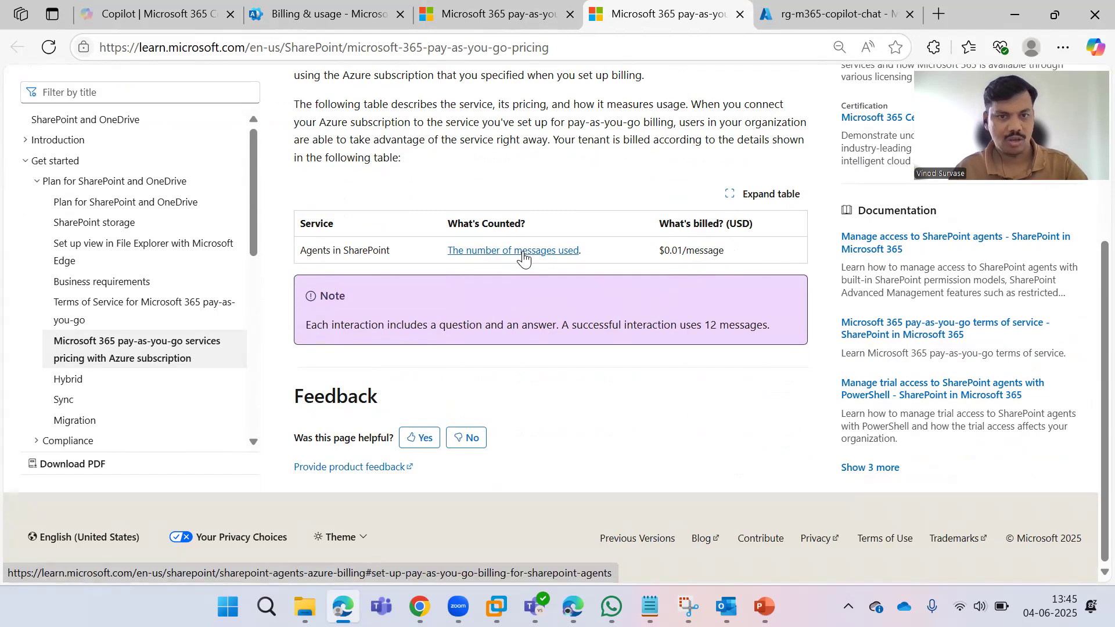
{"action": "right_click", "coordinate": [525, 259]}
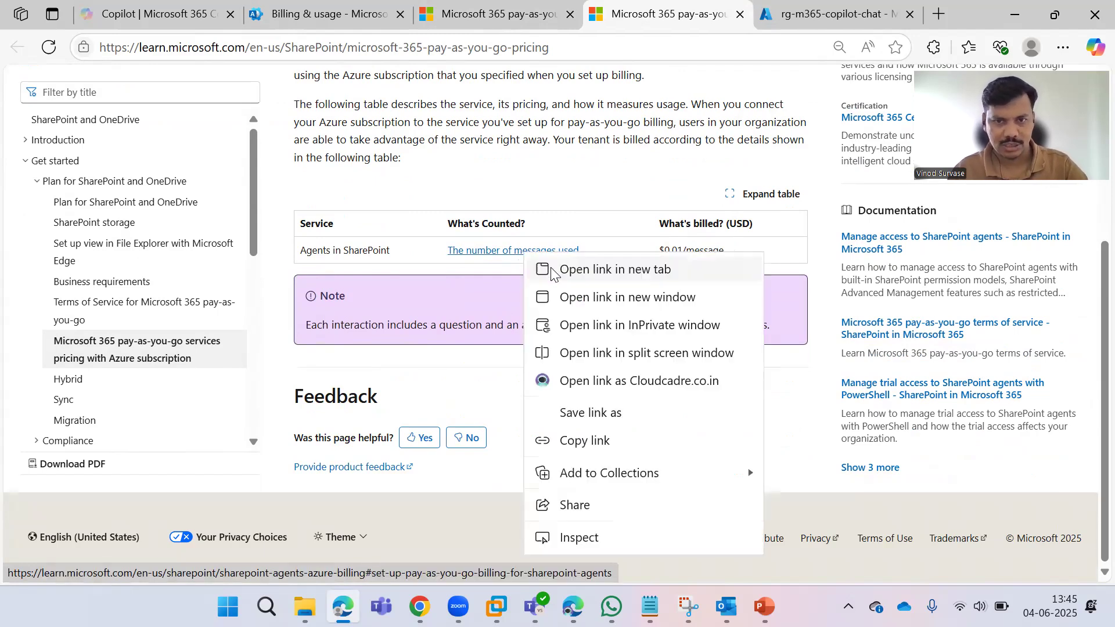
{"action": "left_click", "coordinate": [581, 269]}
Review the billing rates table's No charge entry and autonomous grounding message counts.
{"action": "left_click", "coordinate": [689, 16]}
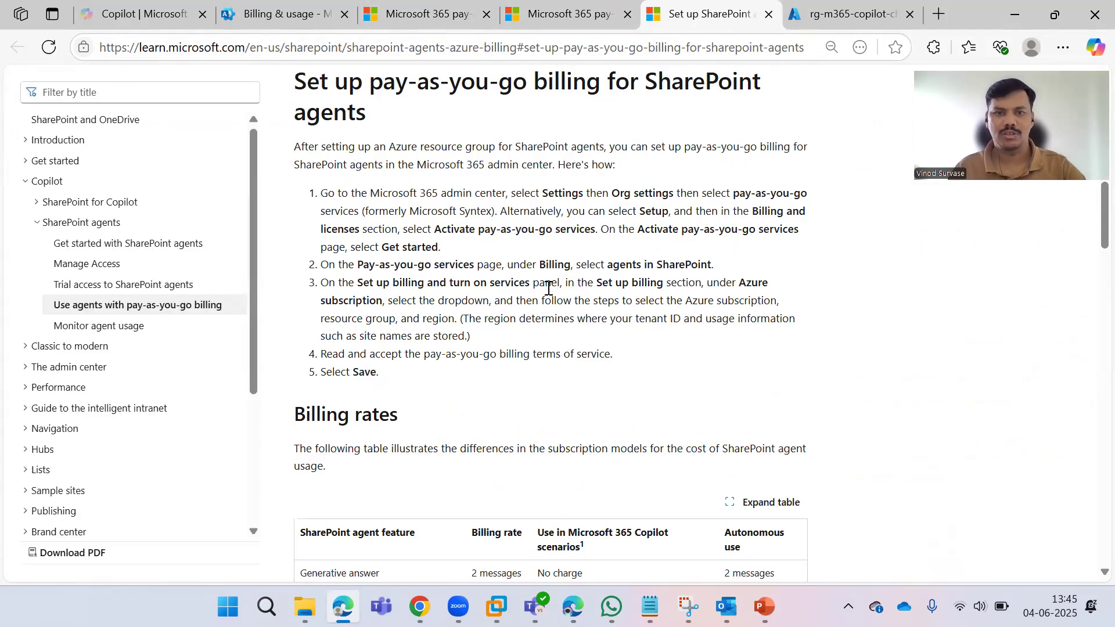
{"action": "scroll", "coordinate": [546, 290], "scroll_direction": "up", "scroll_amount": 2}
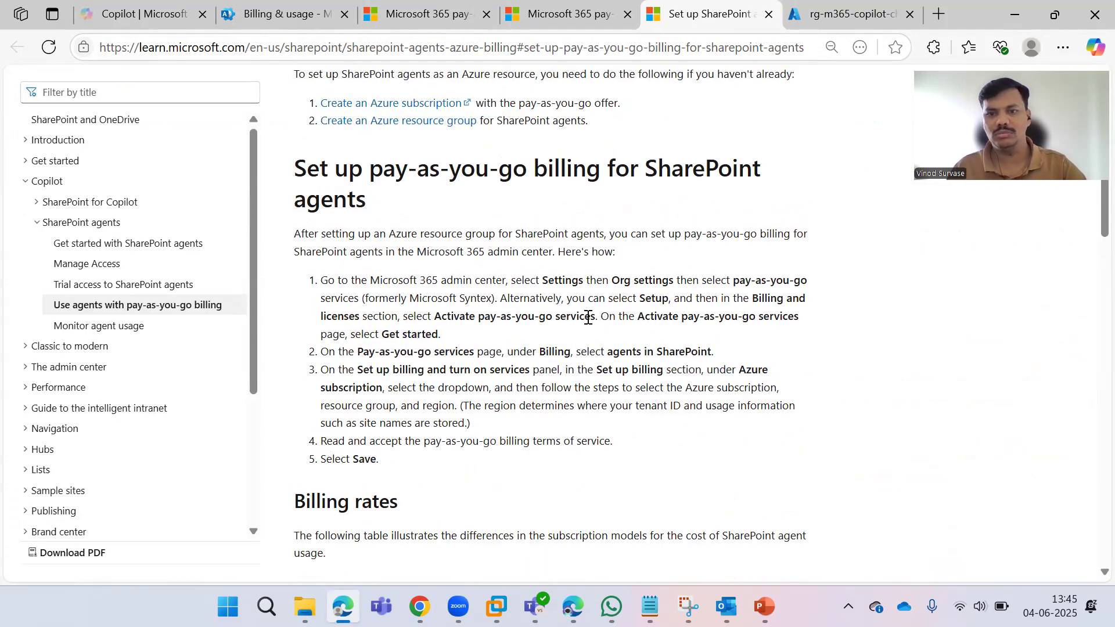
{"action": "scroll", "coordinate": [523, 285], "scroll_direction": "down", "scroll_amount": 1}
{"action": "scroll", "coordinate": [487, 292], "scroll_direction": "down", "scroll_amount": 6}
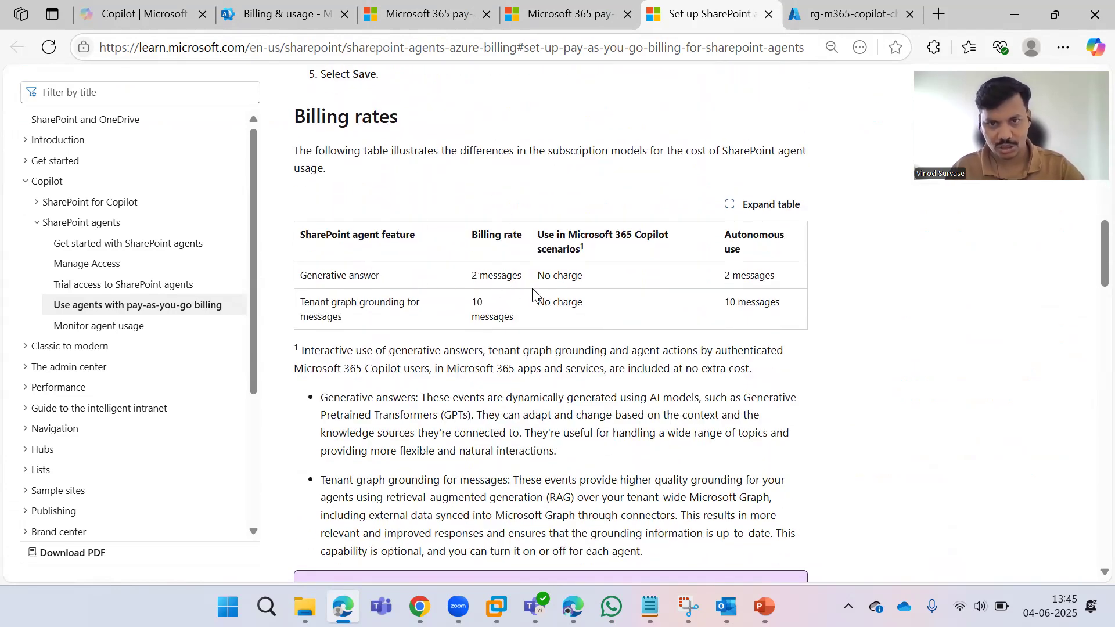
{"action": "triple_click", "coordinate": [571, 277]}
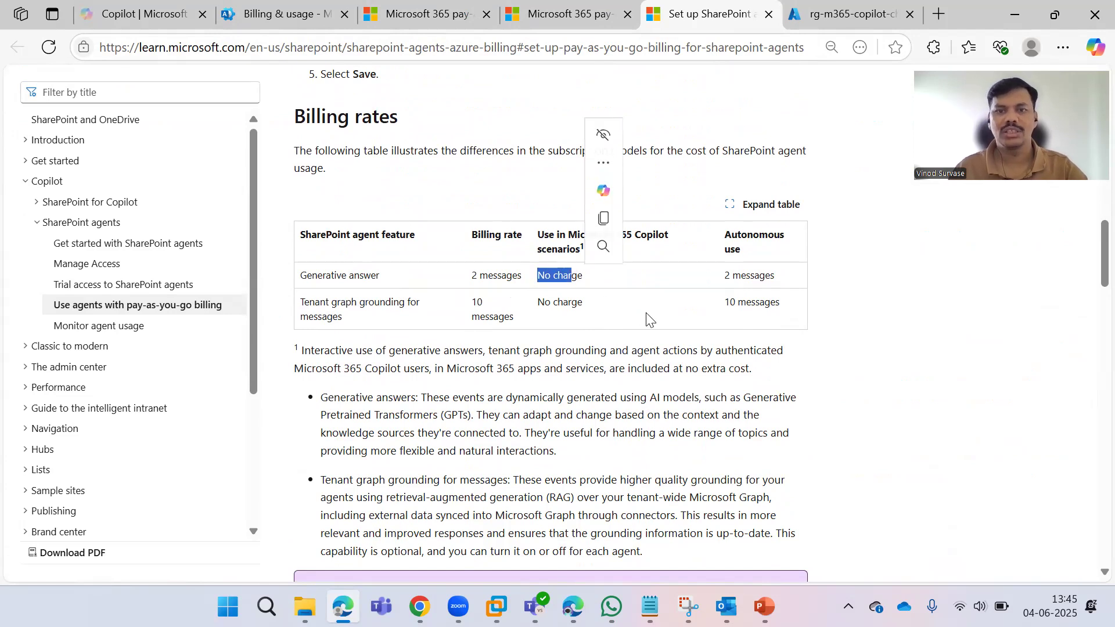
{"action": "left_click", "coordinate": [648, 319]}
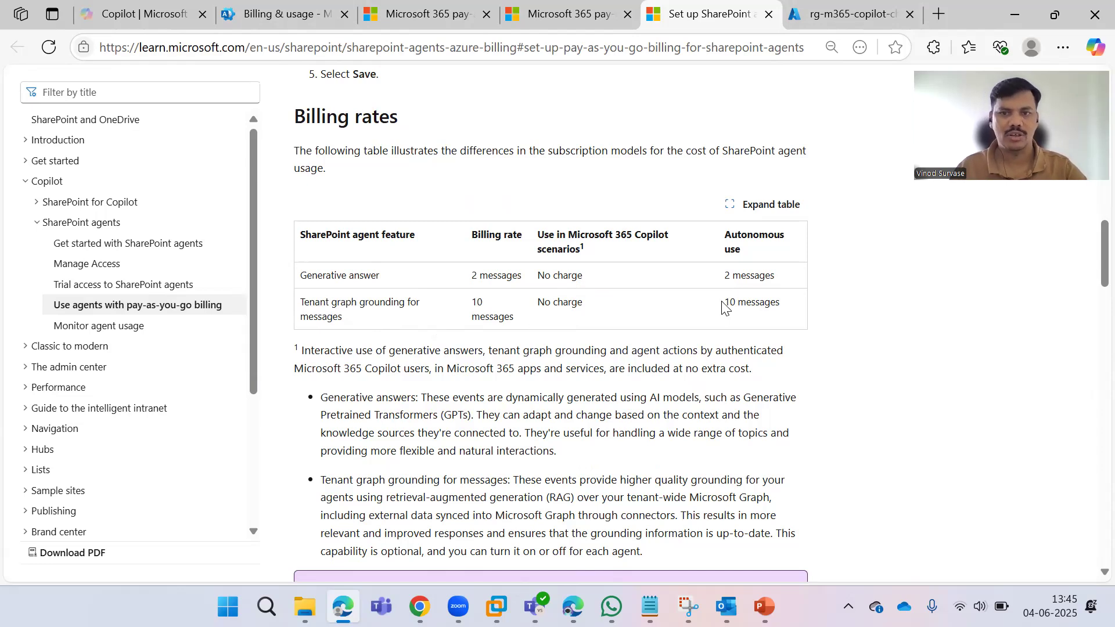
{"action": "left_click_drag", "start_coordinate": [722, 306], "coordinate": [756, 304]}
{"action": "left_click", "coordinate": [491, 313]}
Read the remaining setup and cost monitoring sections, then return toward the top.
{"action": "scroll", "coordinate": [490, 314], "scroll_direction": "down", "scroll_amount": 12}
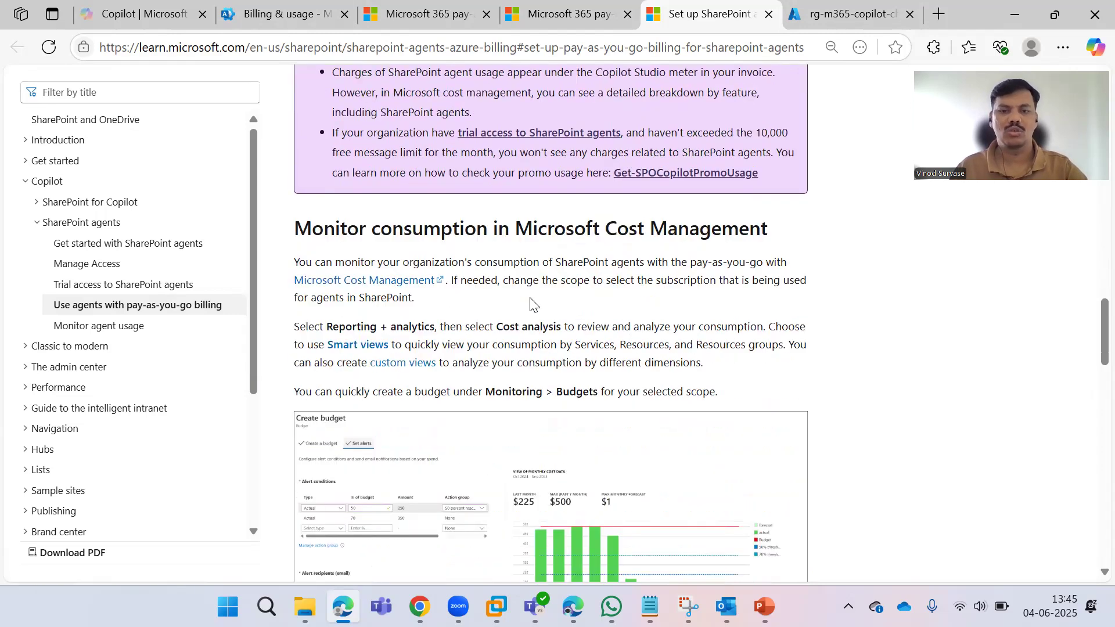
{"action": "scroll", "coordinate": [520, 299], "scroll_direction": "down", "scroll_amount": 3}
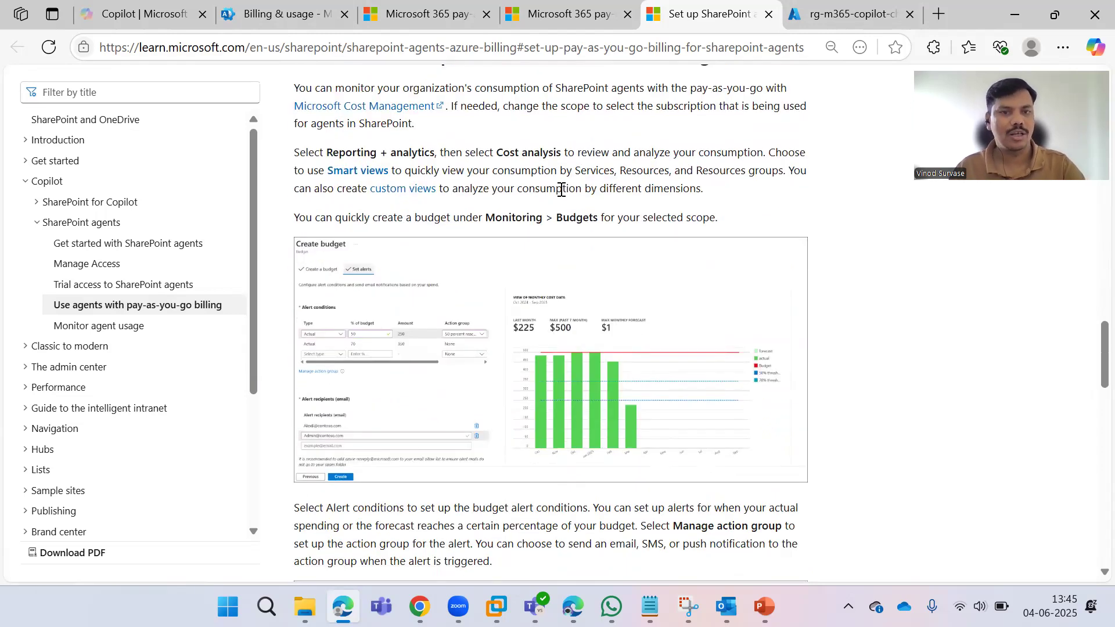
{"action": "scroll", "coordinate": [561, 191], "scroll_direction": "down", "scroll_amount": 6}
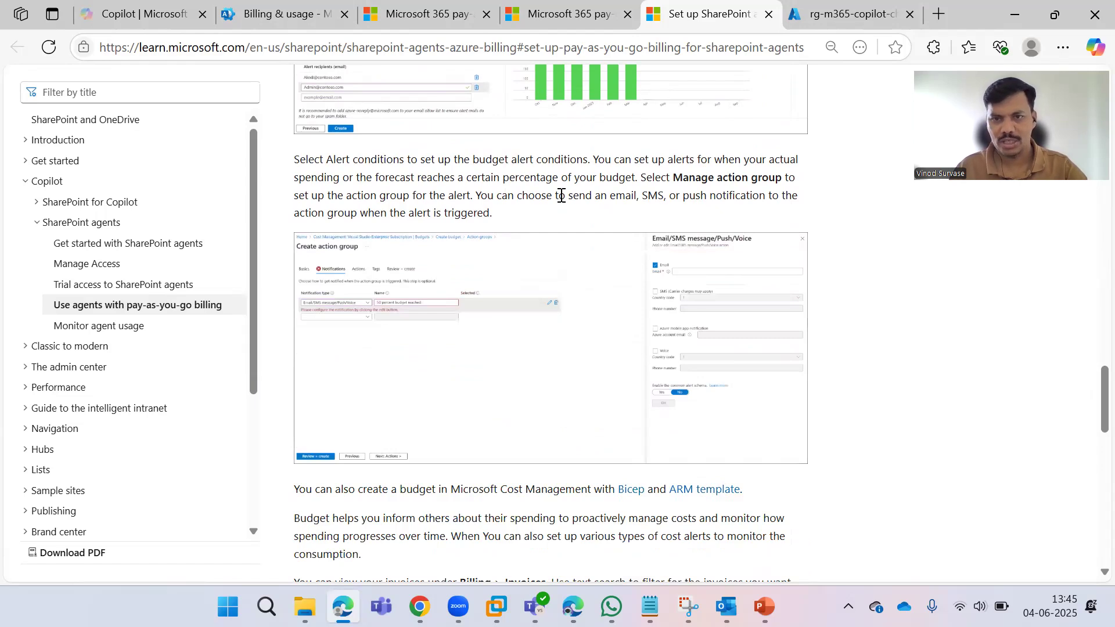
{"action": "scroll", "coordinate": [561, 195], "scroll_direction": "down", "scroll_amount": 10}
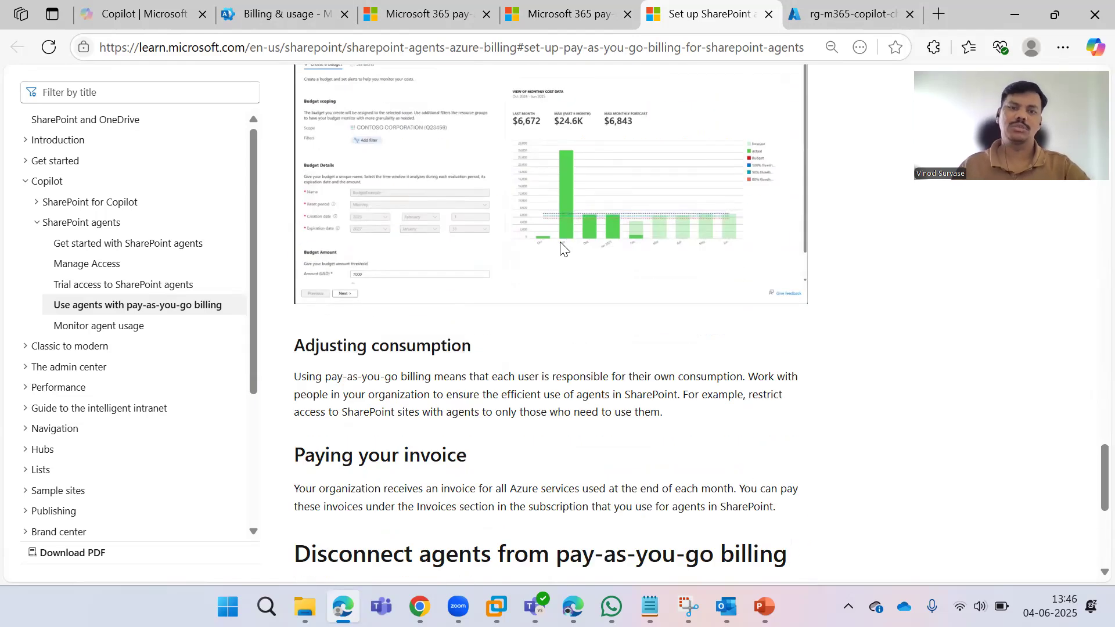
{"action": "scroll", "coordinate": [674, 278], "scroll_direction": "down", "scroll_amount": 6}
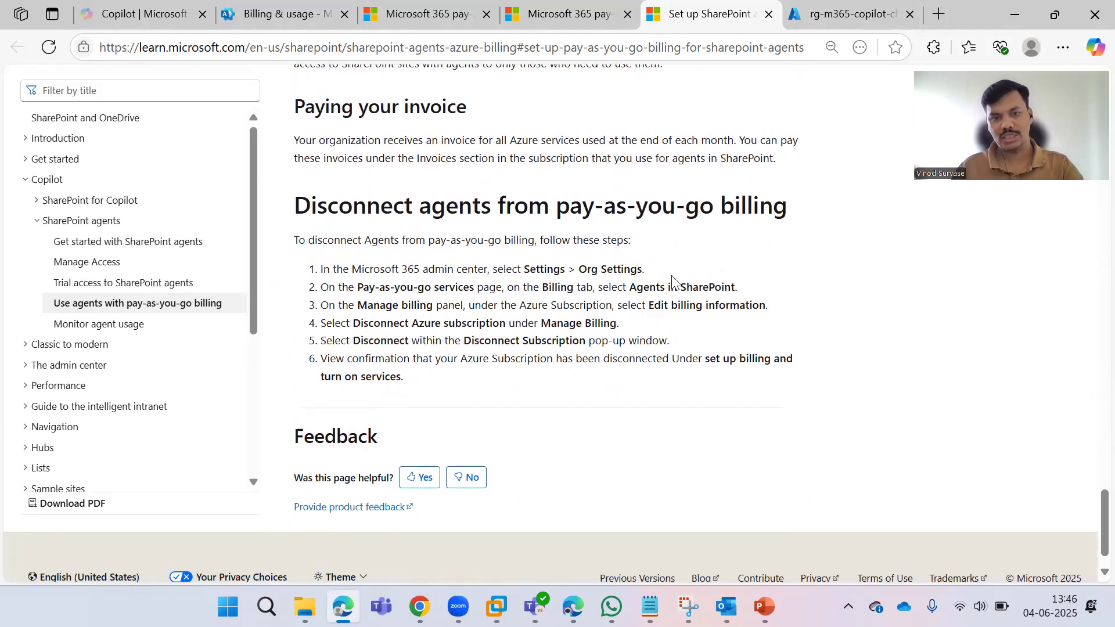
{"action": "scroll", "coordinate": [579, 302], "scroll_direction": "down", "scroll_amount": 1}
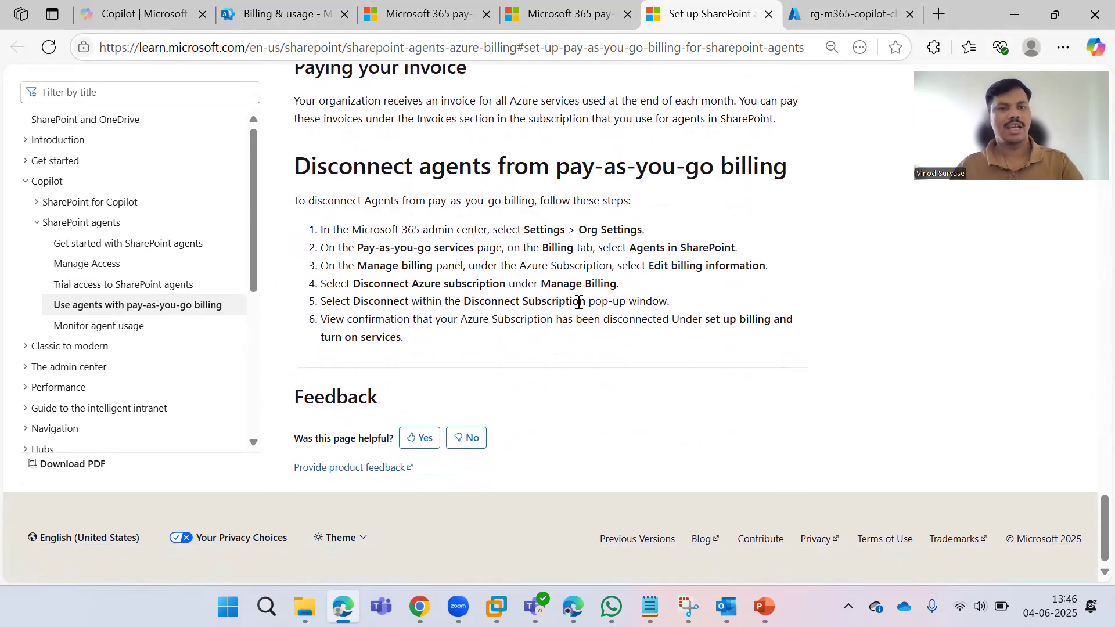
{"action": "scroll", "coordinate": [578, 302], "scroll_direction": "up", "scroll_amount": 18}
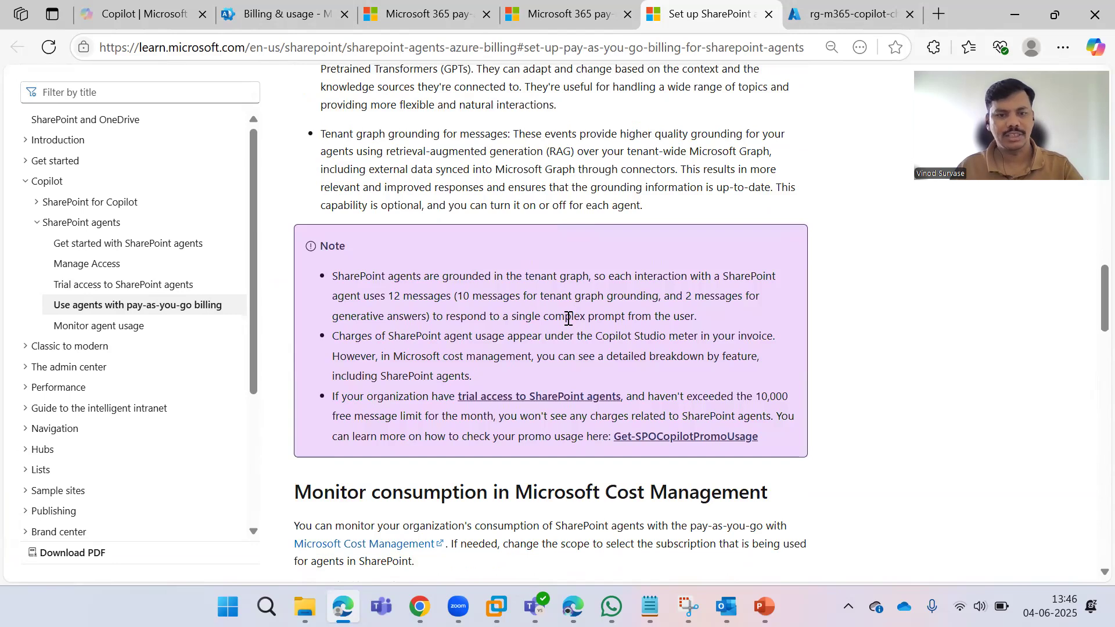
{"action": "scroll", "coordinate": [567, 318], "scroll_direction": "up", "scroll_amount": 6}
{"action": "scroll", "coordinate": [522, 343], "scroll_direction": "down", "scroll_amount": 5}
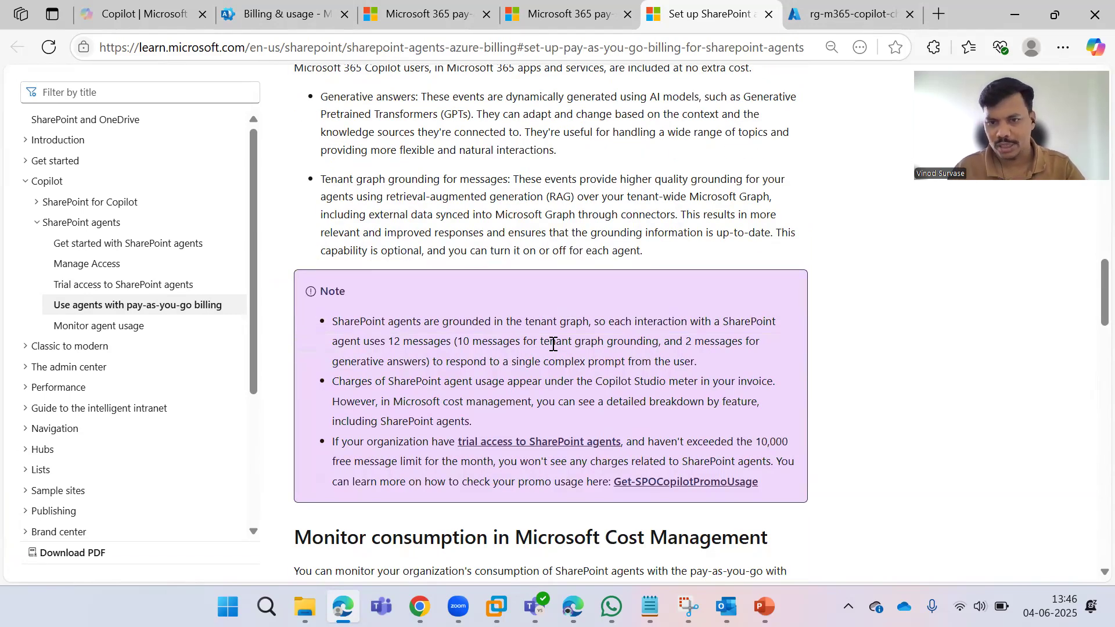
{"action": "scroll", "coordinate": [423, 352], "scroll_direction": "down", "scroll_amount": 2}
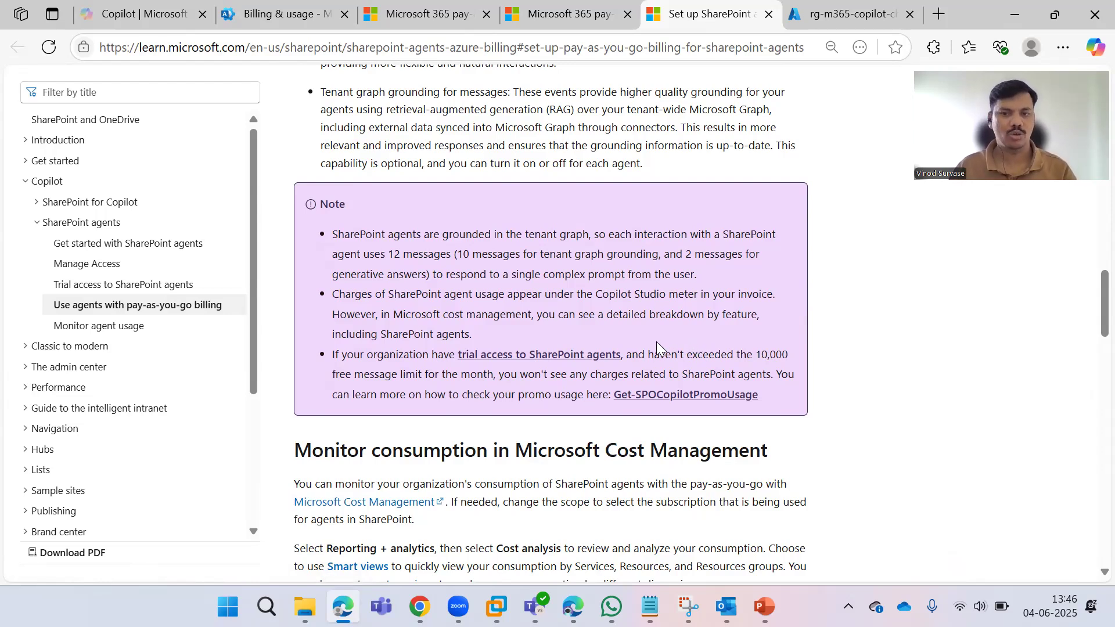
{"action": "scroll", "coordinate": [656, 342], "scroll_direction": "up", "scroll_amount": 10}
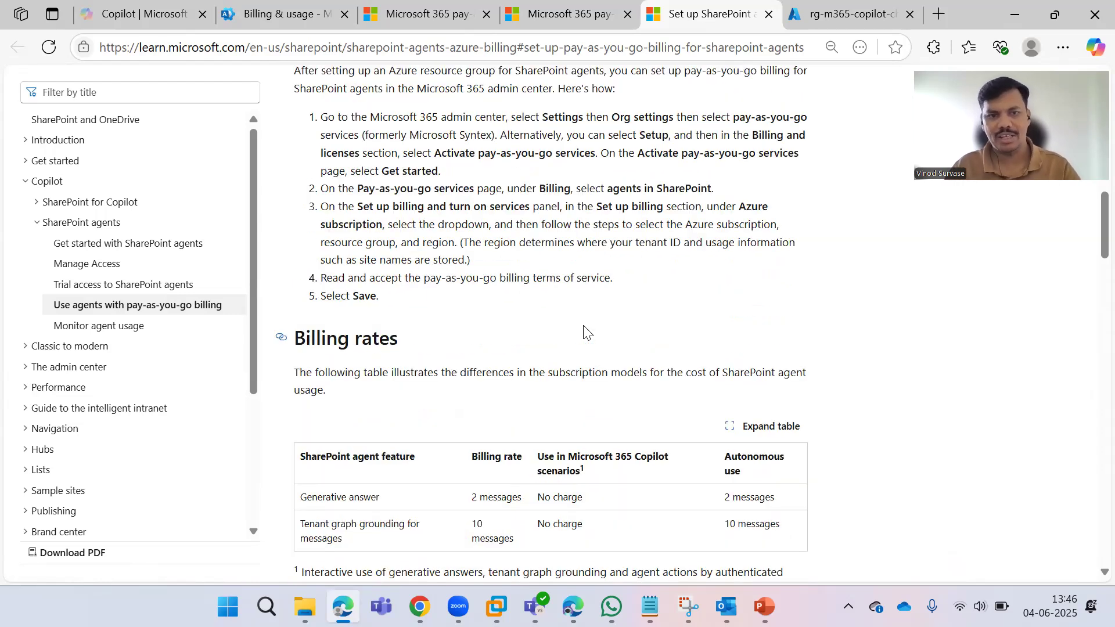
{"action": "scroll", "coordinate": [564, 273], "scroll_direction": "up", "scroll_amount": 15}
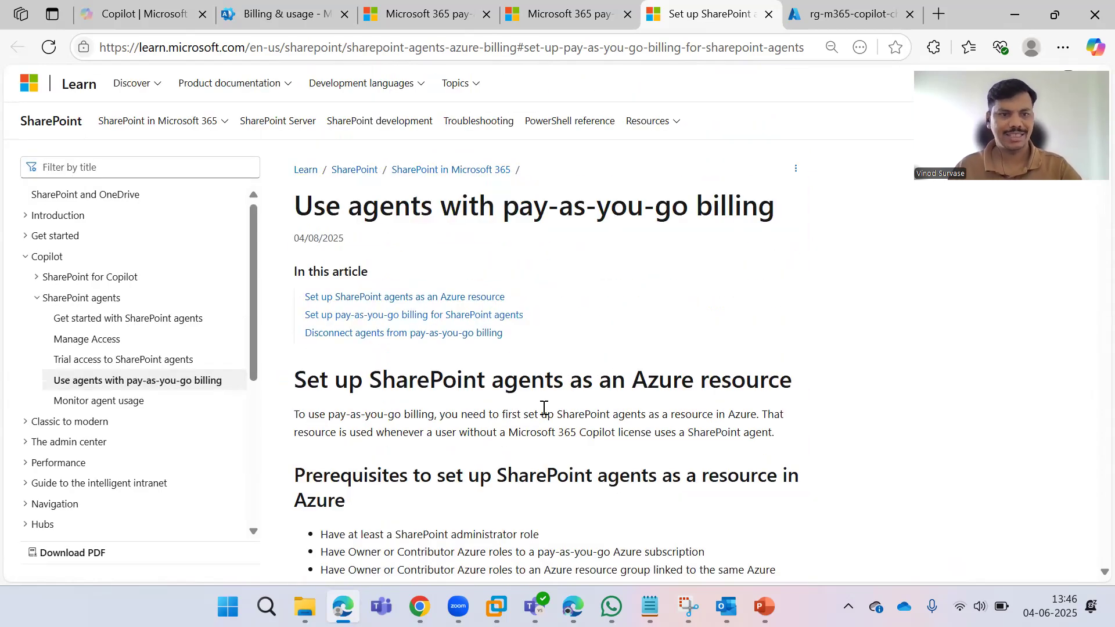
Read the pay-as-you-go pricing page, terms of service and prerequisites, then return to the billing wizard.
{"action": "key", "text": "ctrl+shift+Tab"}
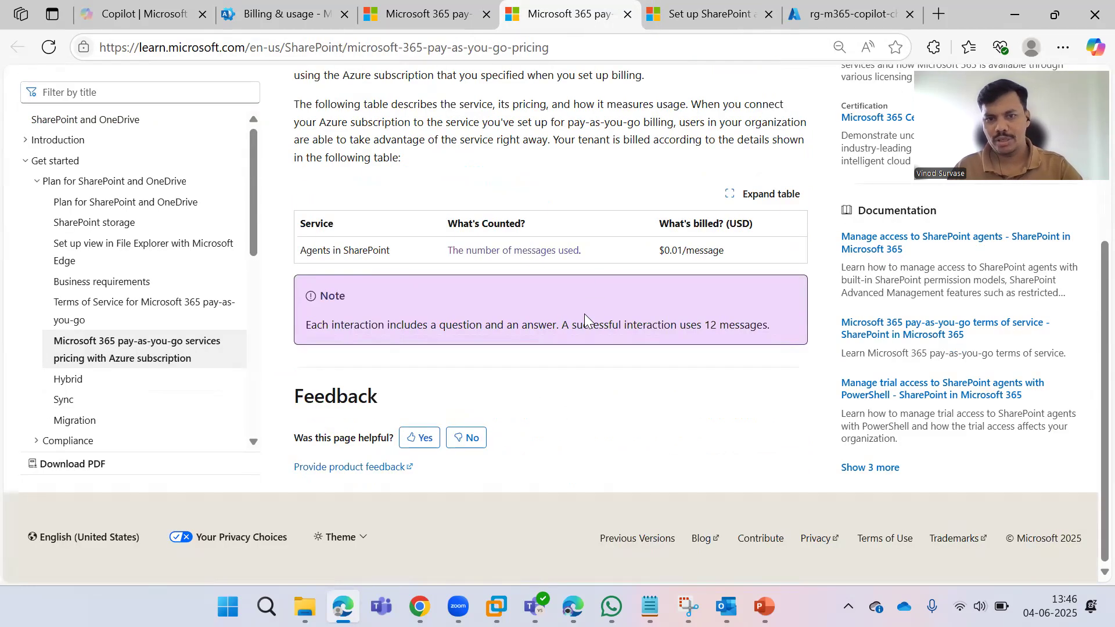
{"action": "scroll", "coordinate": [584, 318], "scroll_direction": "up", "scroll_amount": 5}
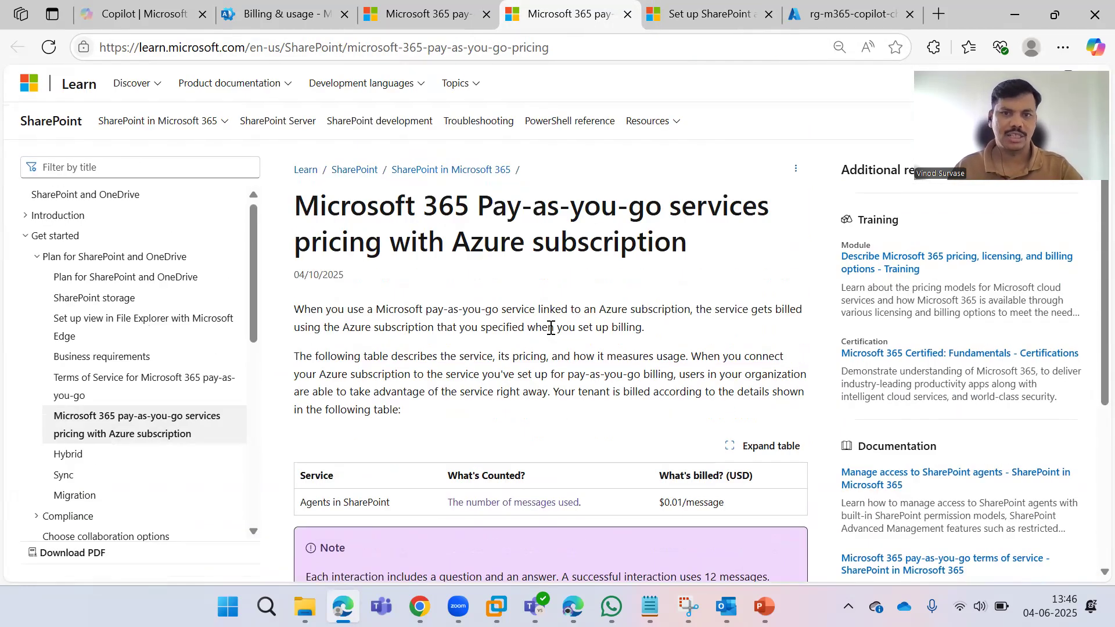
{"action": "left_click", "coordinate": [434, 12]}
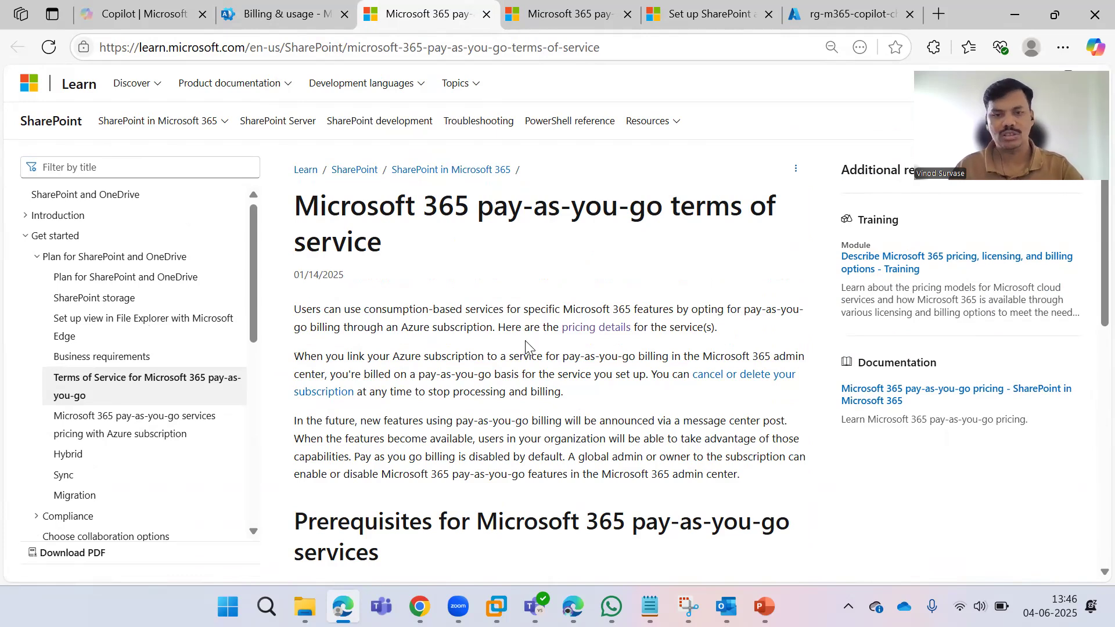
{"action": "scroll", "coordinate": [525, 341], "scroll_direction": "down", "scroll_amount": 2}
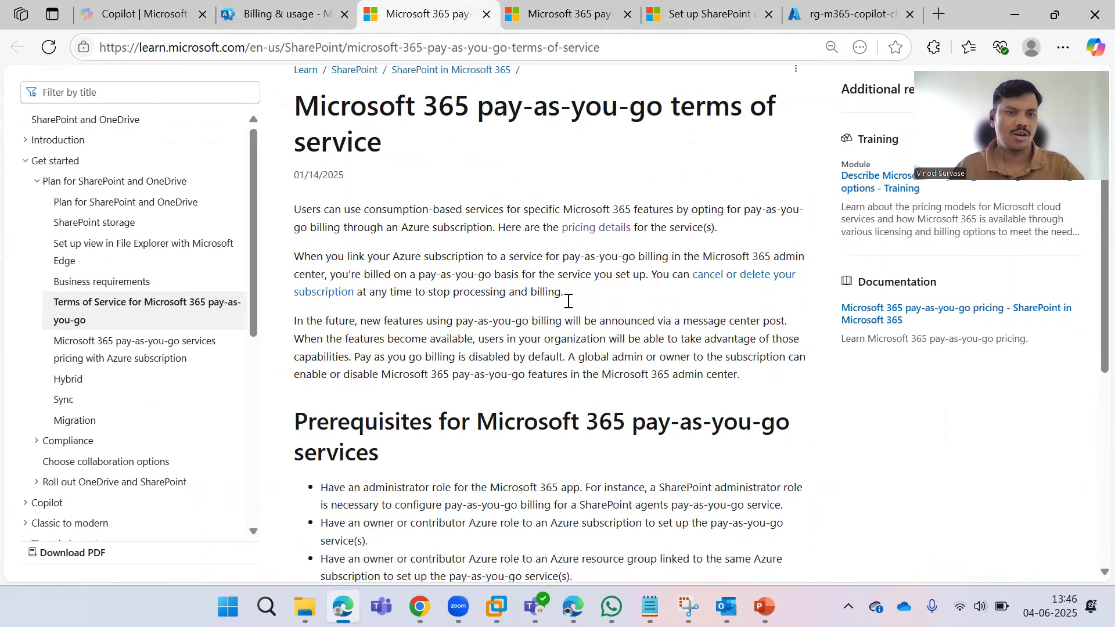
{"action": "scroll", "coordinate": [568, 301], "scroll_direction": "down", "scroll_amount": 3}
{"action": "scroll", "coordinate": [552, 323], "scroll_direction": "down", "scroll_amount": 3}
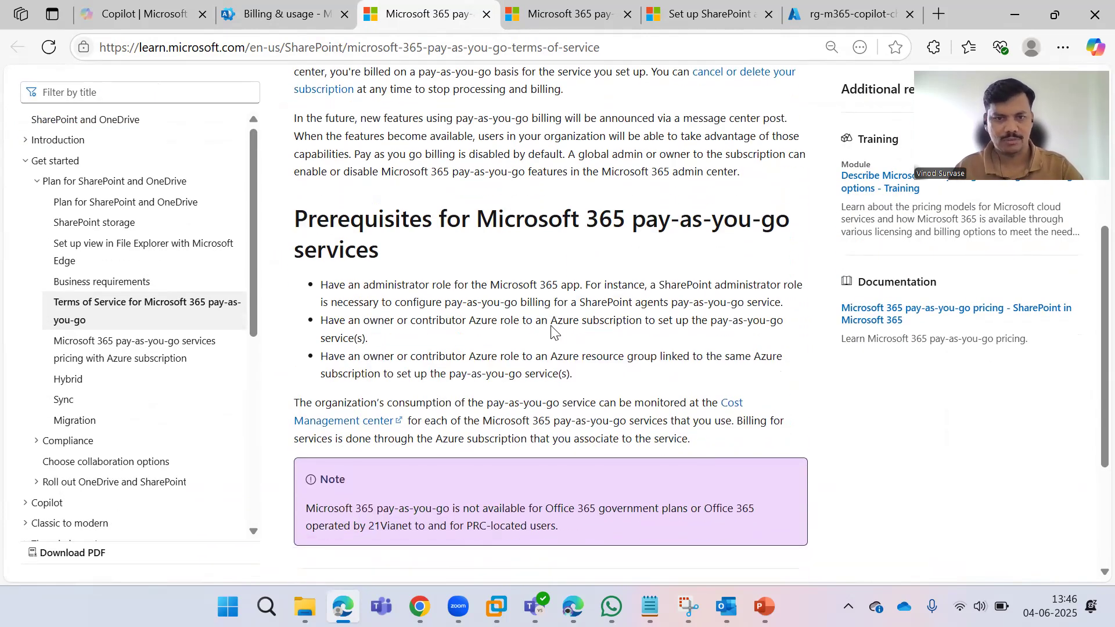
{"action": "scroll", "coordinate": [572, 277], "scroll_direction": "down", "scroll_amount": 2}
{"action": "left_click", "coordinate": [296, 13]}
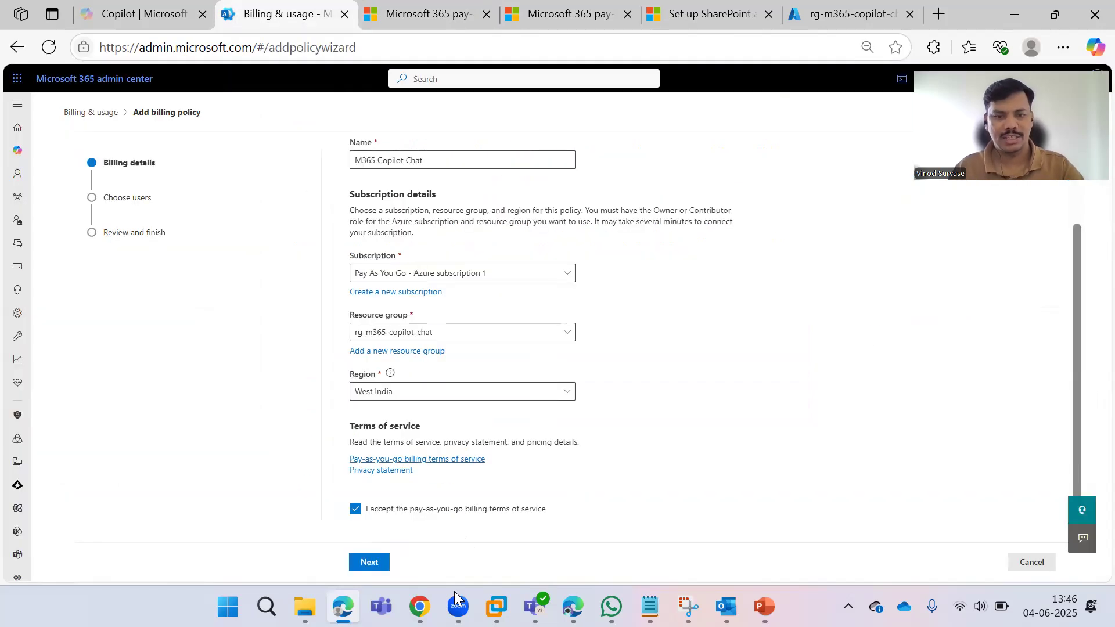
Advance the policy to Choose users and set it to apply to a specific group.
{"action": "left_click", "coordinate": [370, 562]}
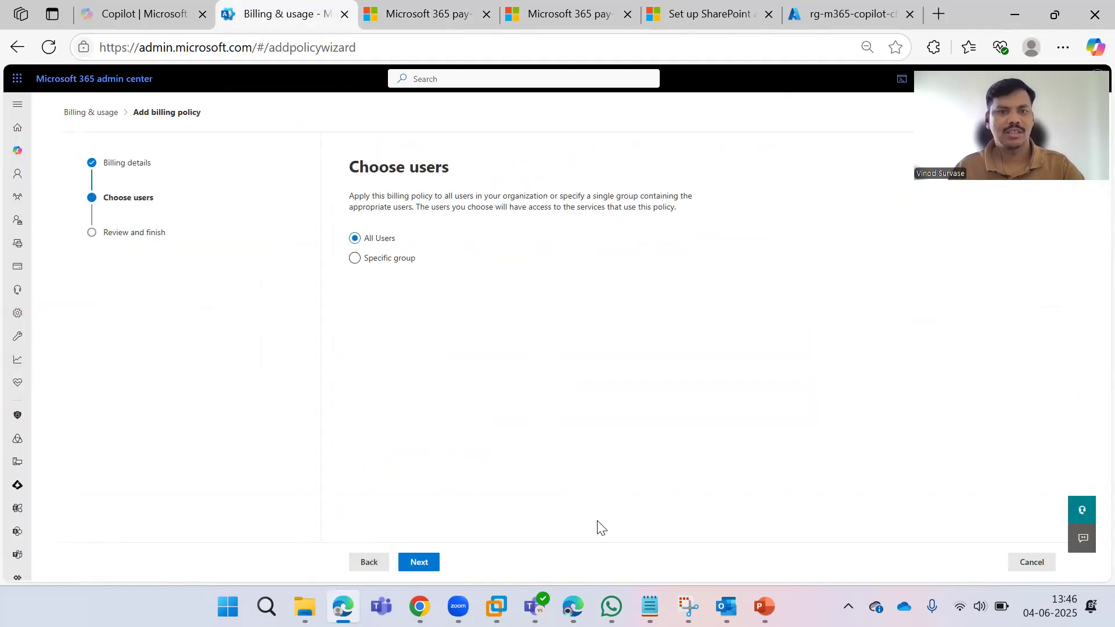
{"action": "left_click", "coordinate": [370, 261]}
{"action": "left_click", "coordinate": [444, 309]}
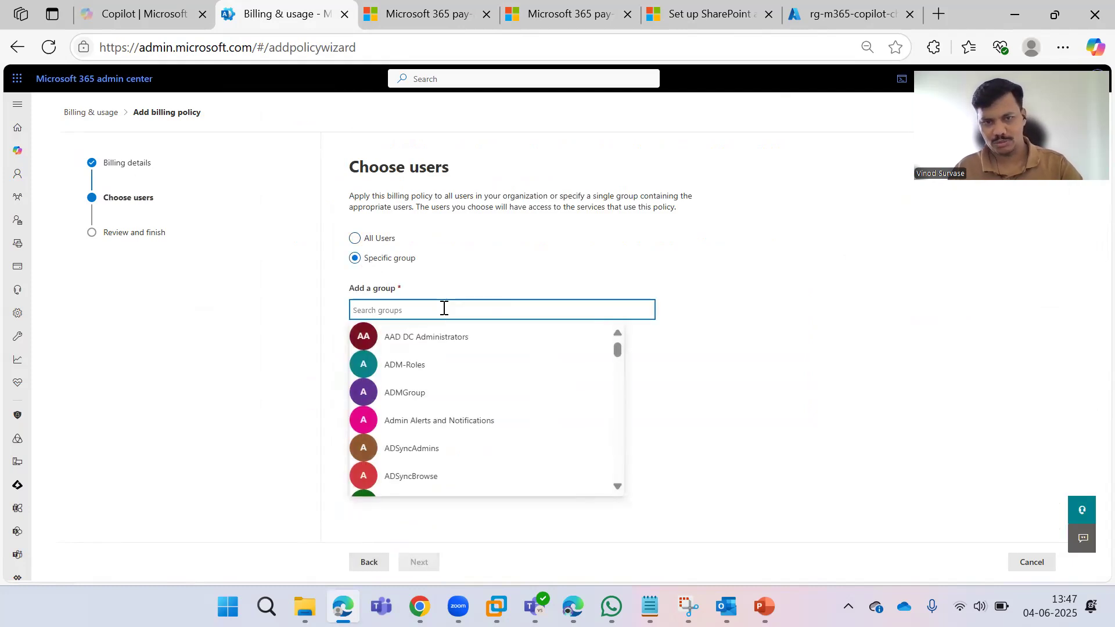
Search the groups for 'admin' and then a user's name, and clear the unsuccessful search.
{"action": "type", "text": "admin"}
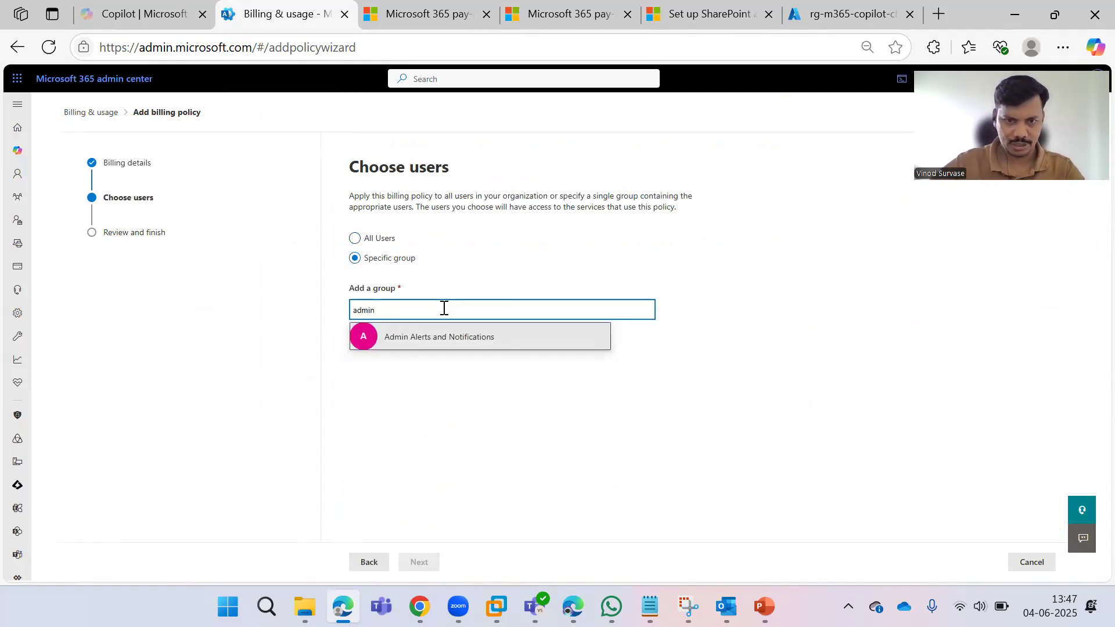
{"action": "key", "text": "BackSpace"}
{"action": "key", "text": "BackSpace"}
{"action": "key", "text": "BackSpace"}
{"action": "key", "text": "BackSpace"}
{"action": "key", "text": "BackSpace"}
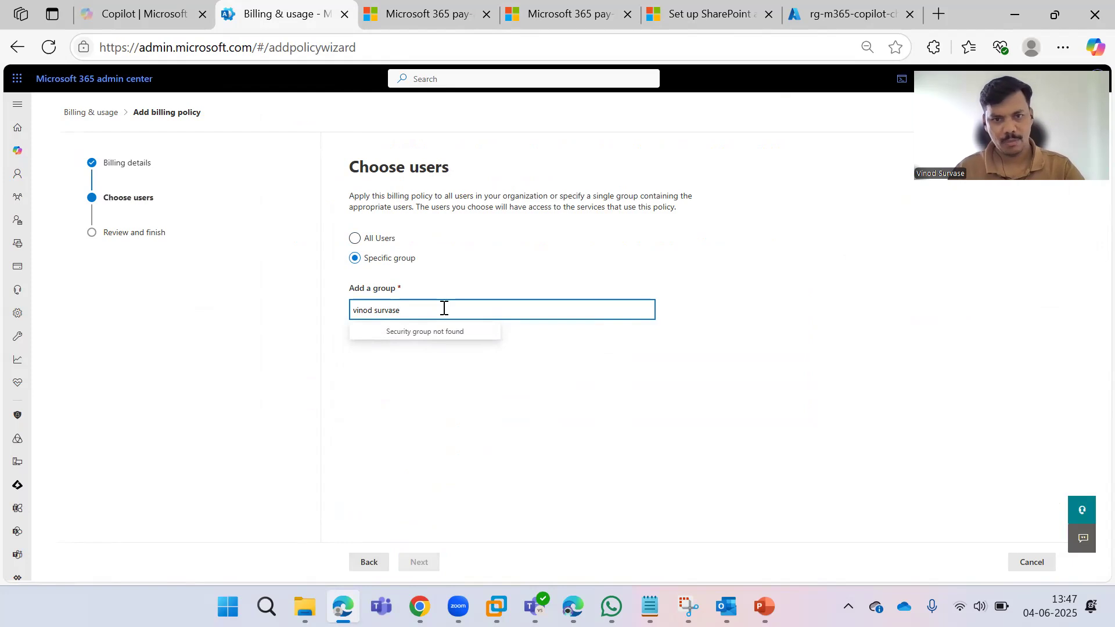
{"action": "left_click_drag", "start_coordinate": [458, 306], "coordinate": [331, 294]}
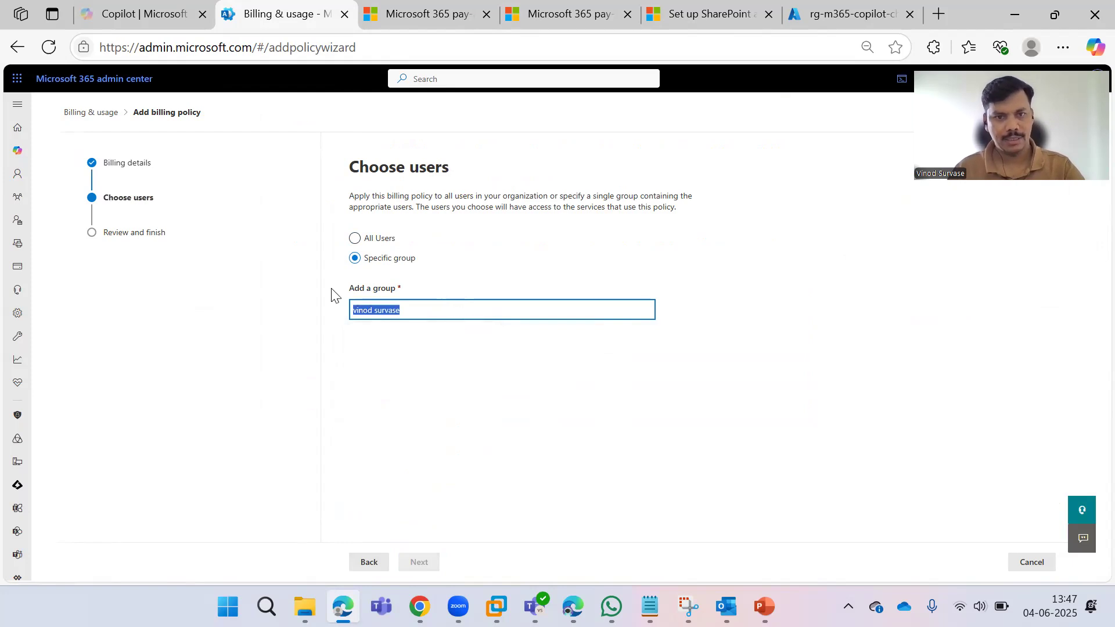
{"action": "key", "text": "BackSpace"}
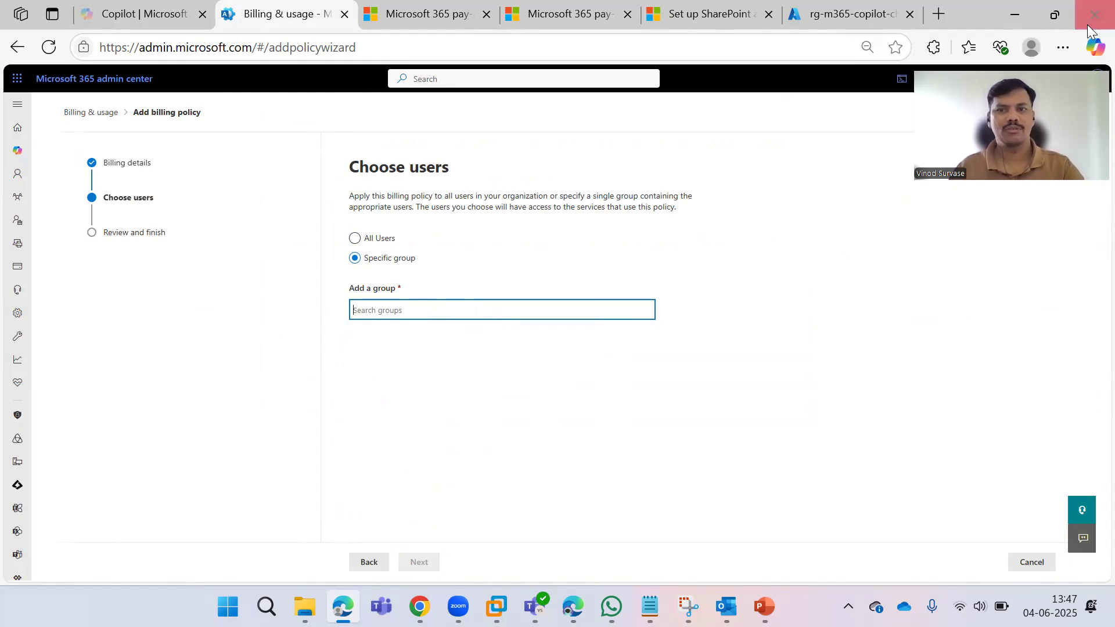
Open a new Edge tab and load portal.azure.com from the address-bar suggestion.
{"action": "left_click", "coordinate": [793, 282]}
{"action": "left_click", "coordinate": [937, 13]}
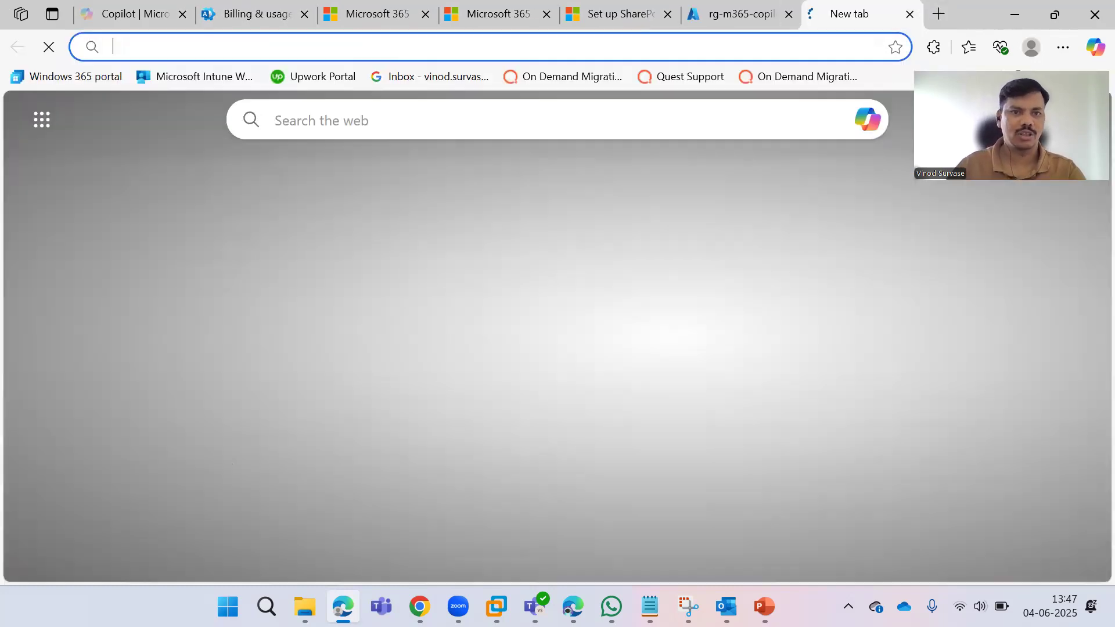
{"action": "mouse_move", "coordinate": [305, 607]}
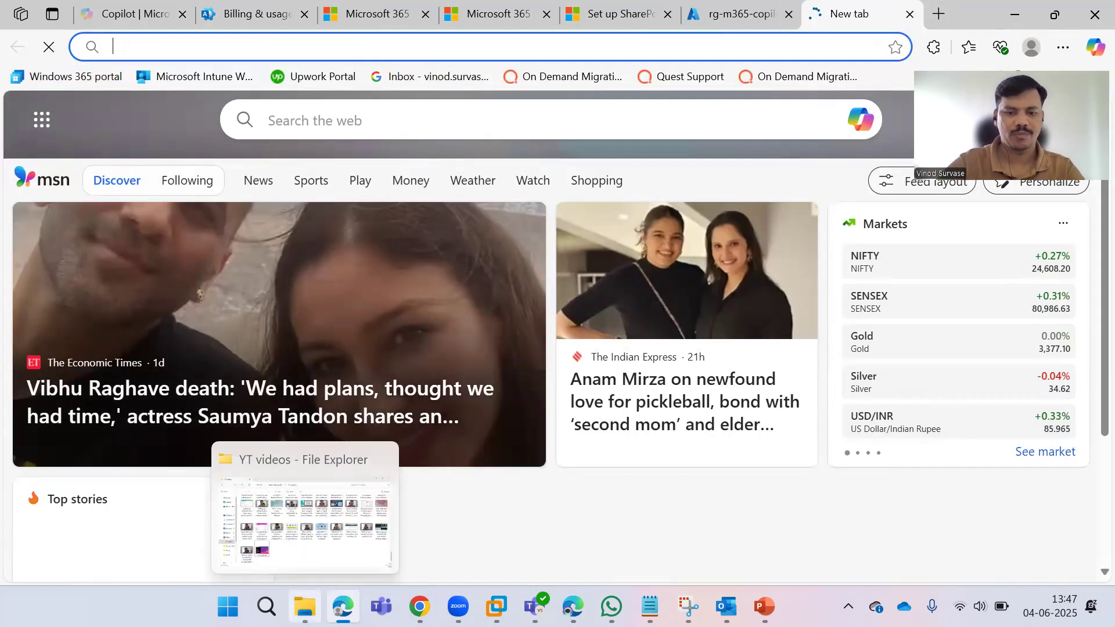
{"action": "type", "text": "portal.azure.com"}
{"action": "key", "text": "Return"}
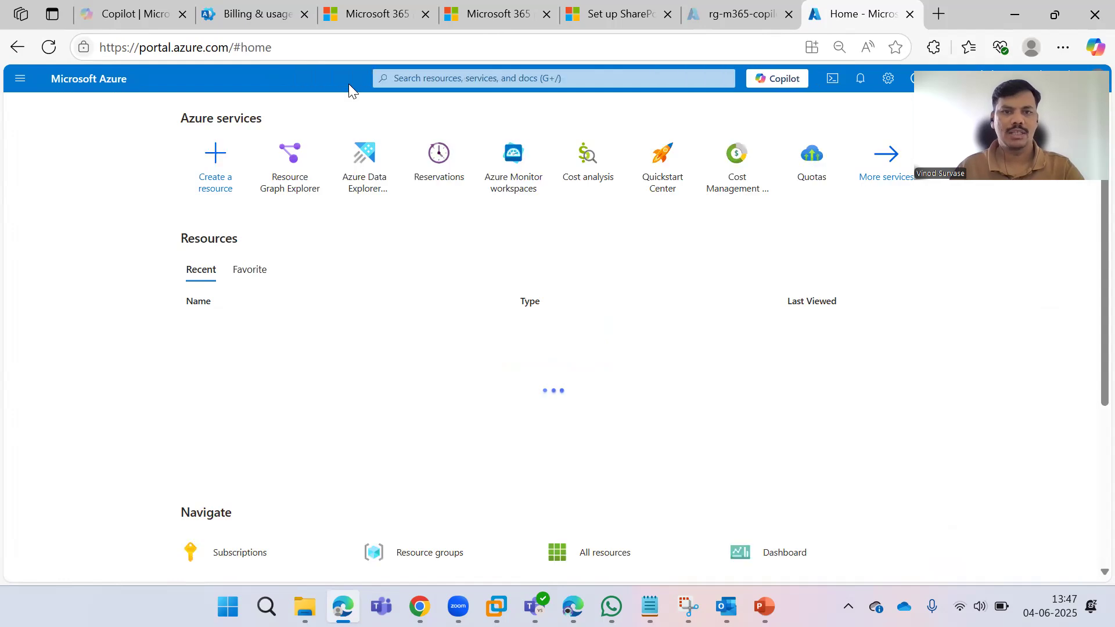
Search 'entra id', go to Microsoft Entra ID's All groups list, and start a new group.
{"action": "left_click", "coordinate": [426, 77]}
{"action": "type", "text": "e"}
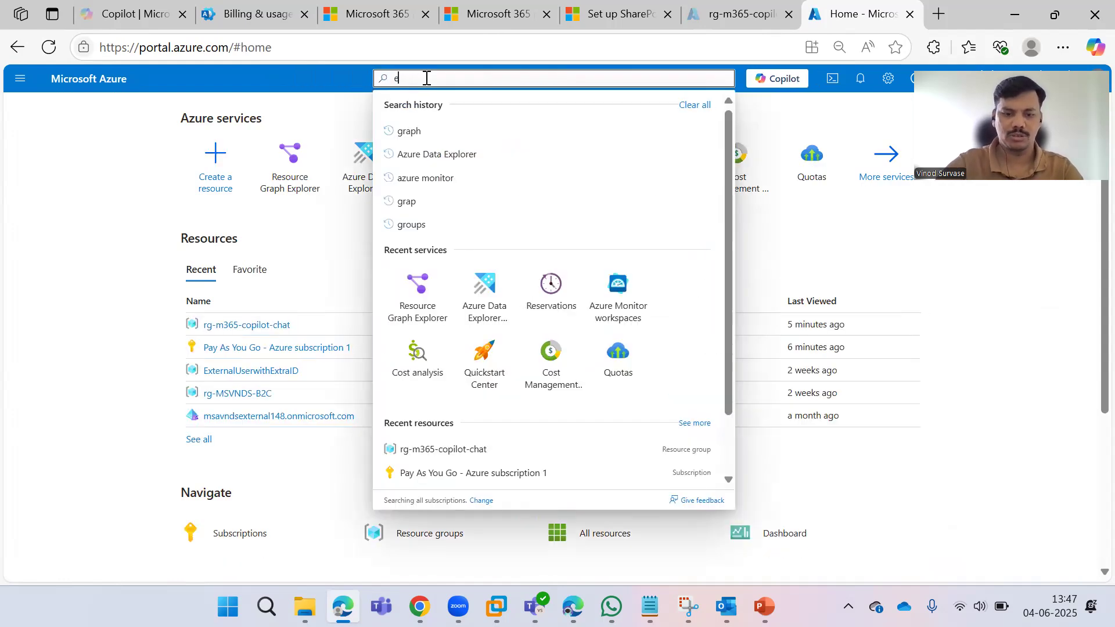
{"action": "type", "text": "ntra id"}
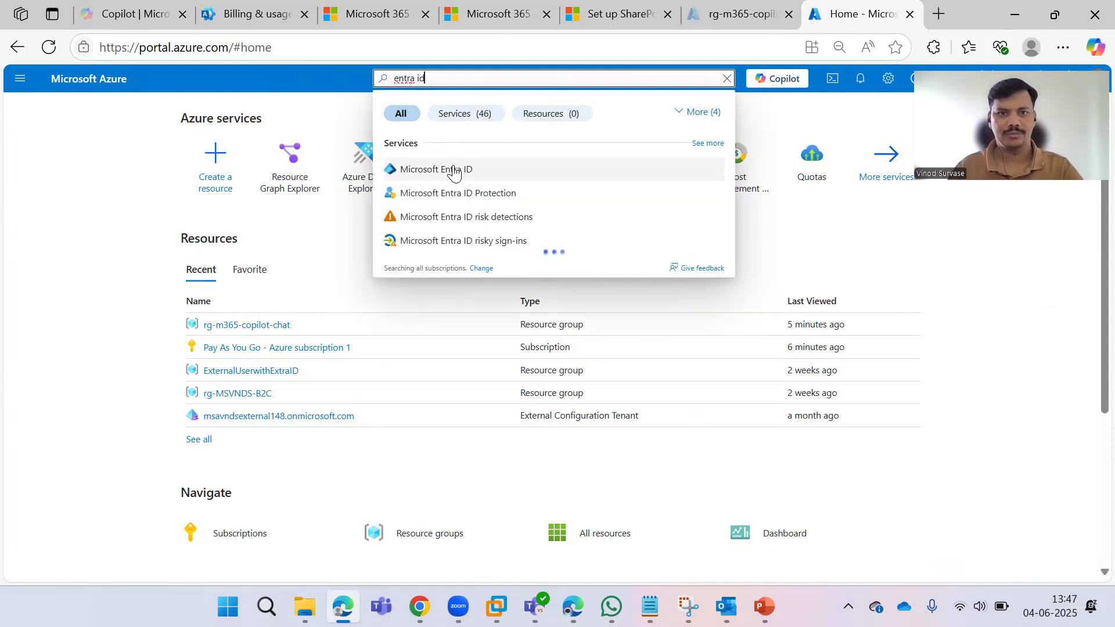
{"action": "left_click", "coordinate": [449, 168]}
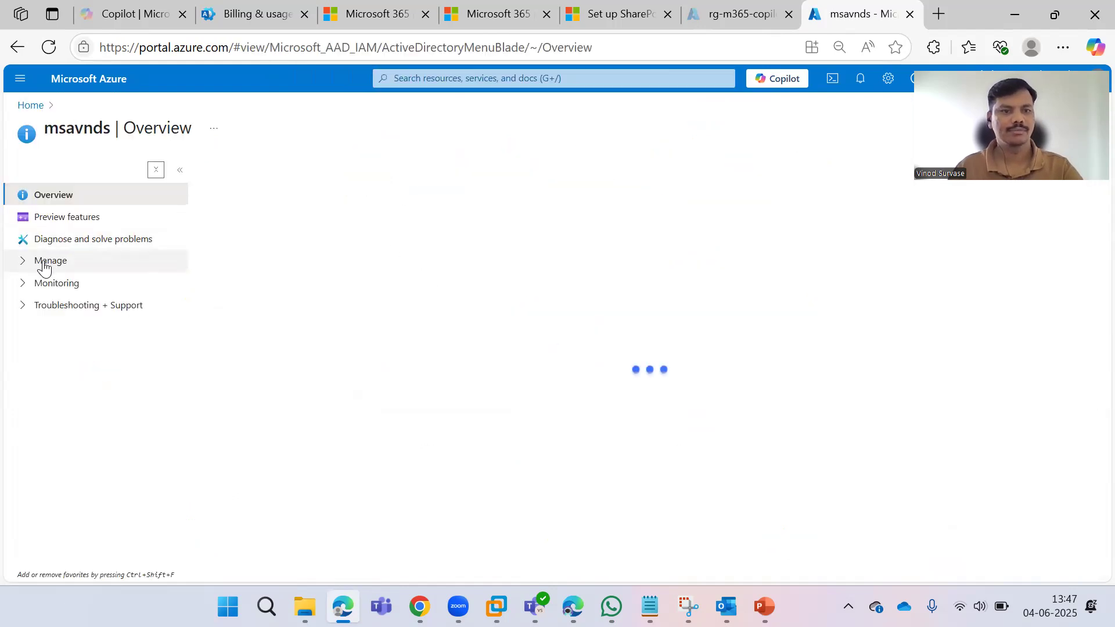
{"action": "left_click", "coordinate": [35, 261]}
{"action": "left_click", "coordinate": [36, 303]}
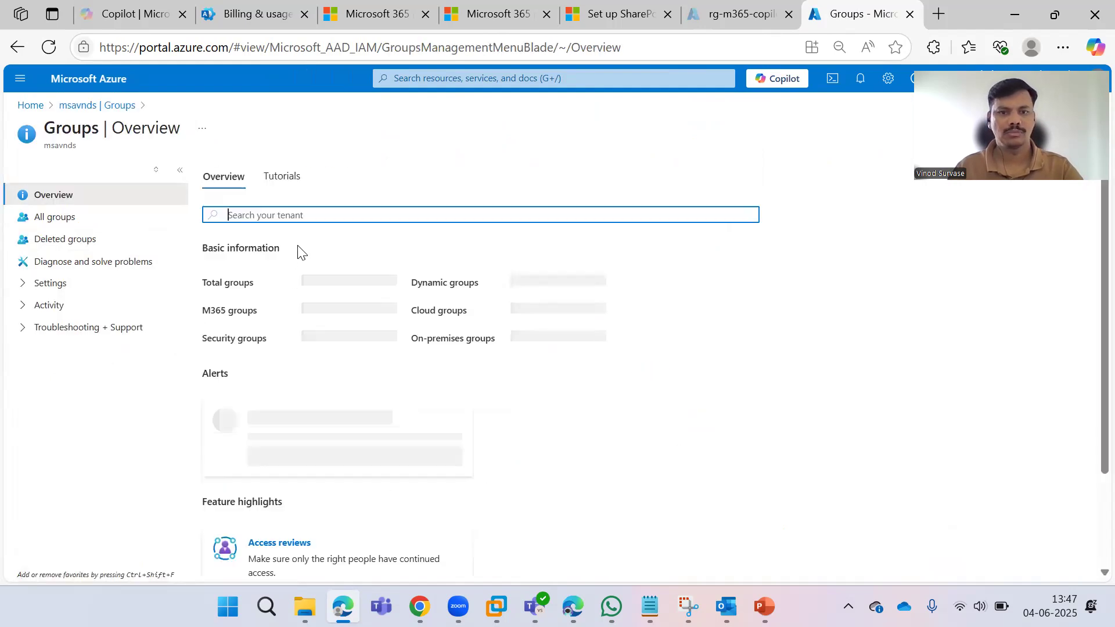
{"action": "left_click", "coordinate": [40, 218]}
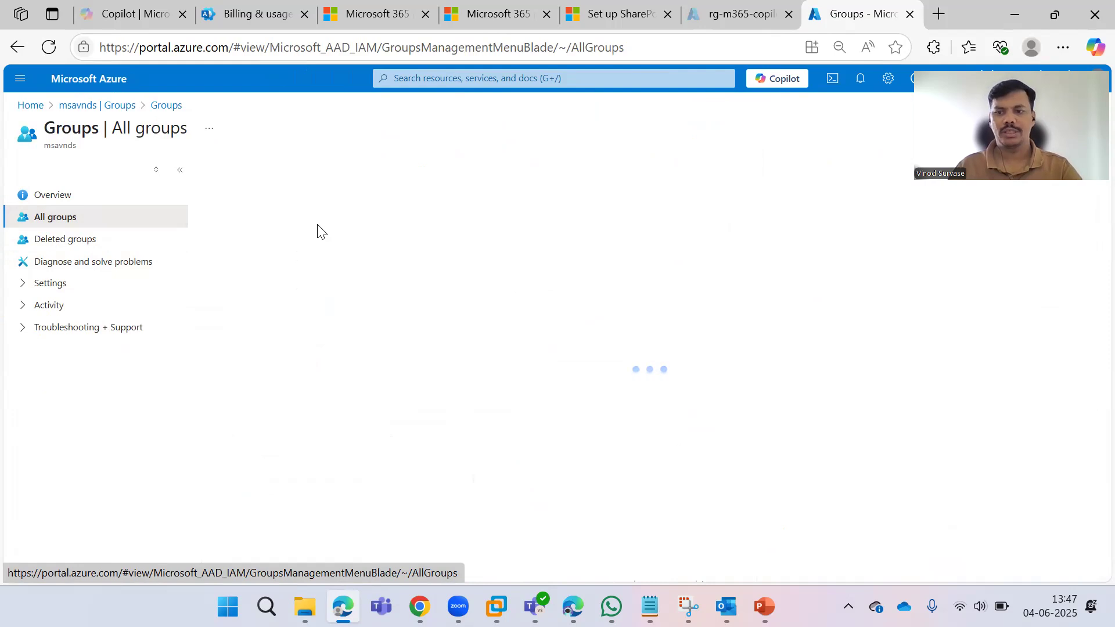
{"action": "left_click", "coordinate": [241, 169]}
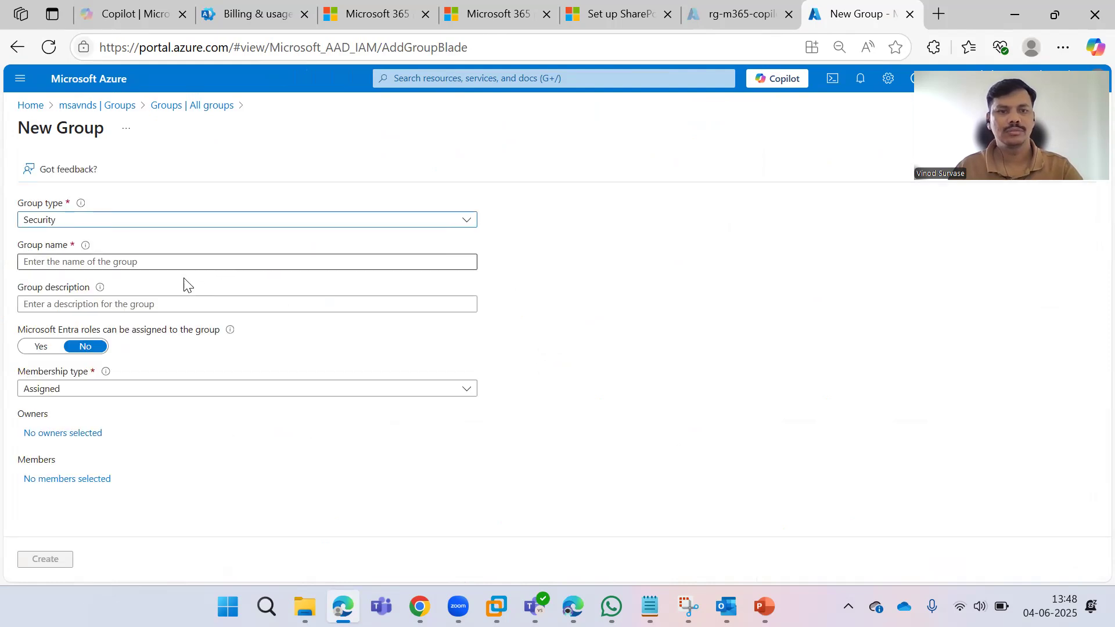
Name the new group 'M365 Copilot Chat' and use the same text as its description.
{"action": "left_click", "coordinate": [160, 266]}
{"action": "type", "text": "M"}
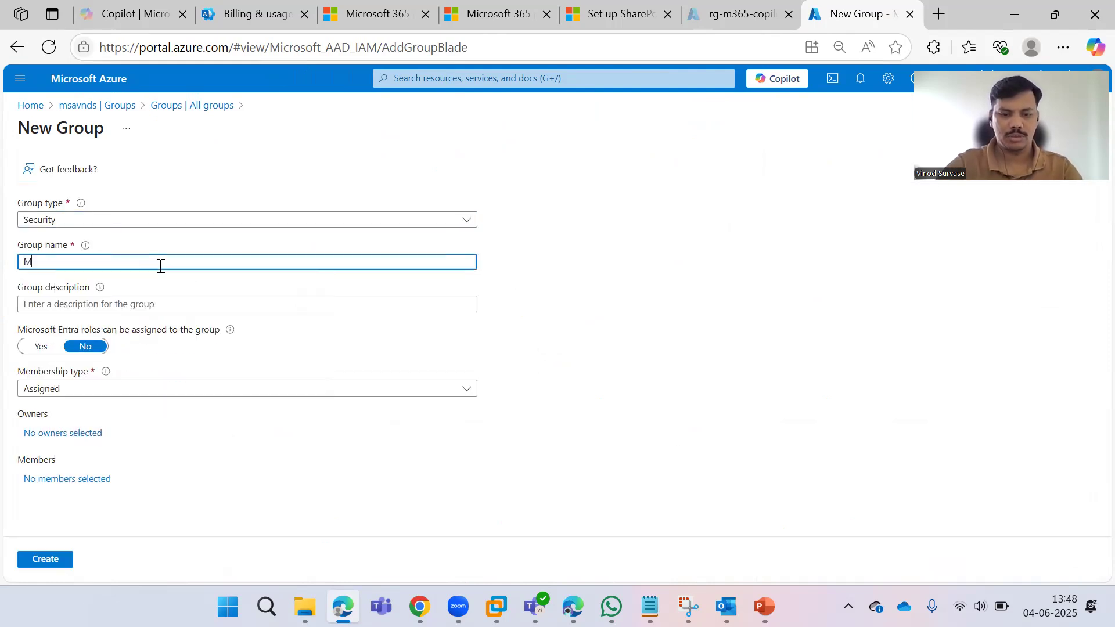
{"action": "type", "text": "365 C"}
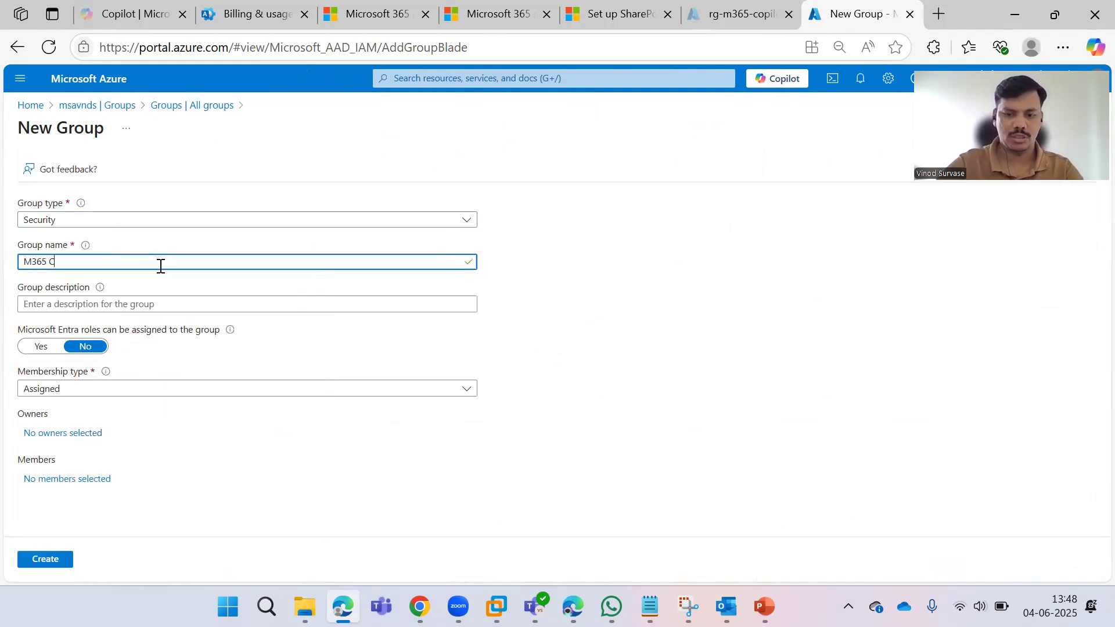
{"action": "type", "text": "opilot Chat"}
{"action": "key", "text": "ctrl+a"}
{"action": "key", "text": "ctrl+c"}
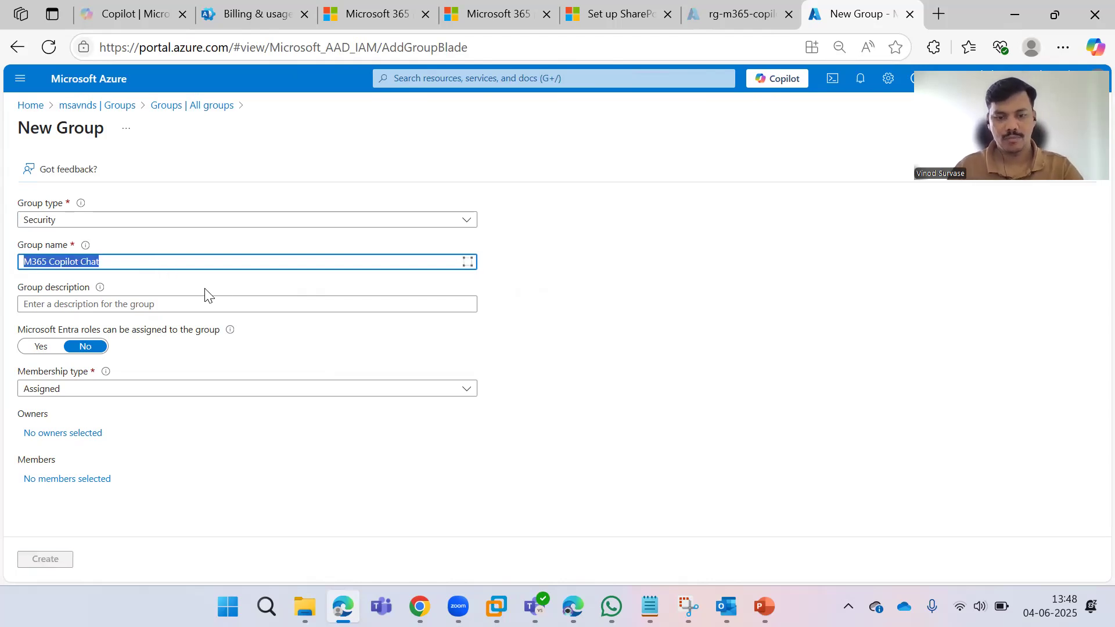
{"action": "left_click", "coordinate": [228, 305]}
{"action": "key", "text": "ctrl+v"}
Add the admin user account as the only member and create the security group.
{"action": "left_click", "coordinate": [92, 478]}
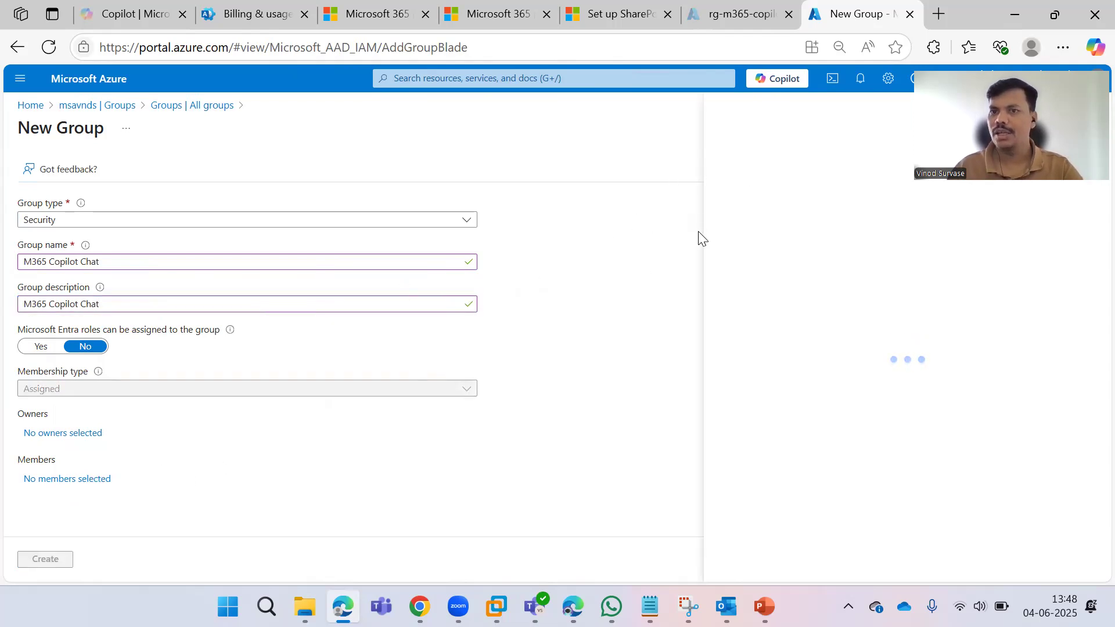
{"action": "left_click", "coordinate": [485, 219]}
{"action": "type", "text": "admin"}
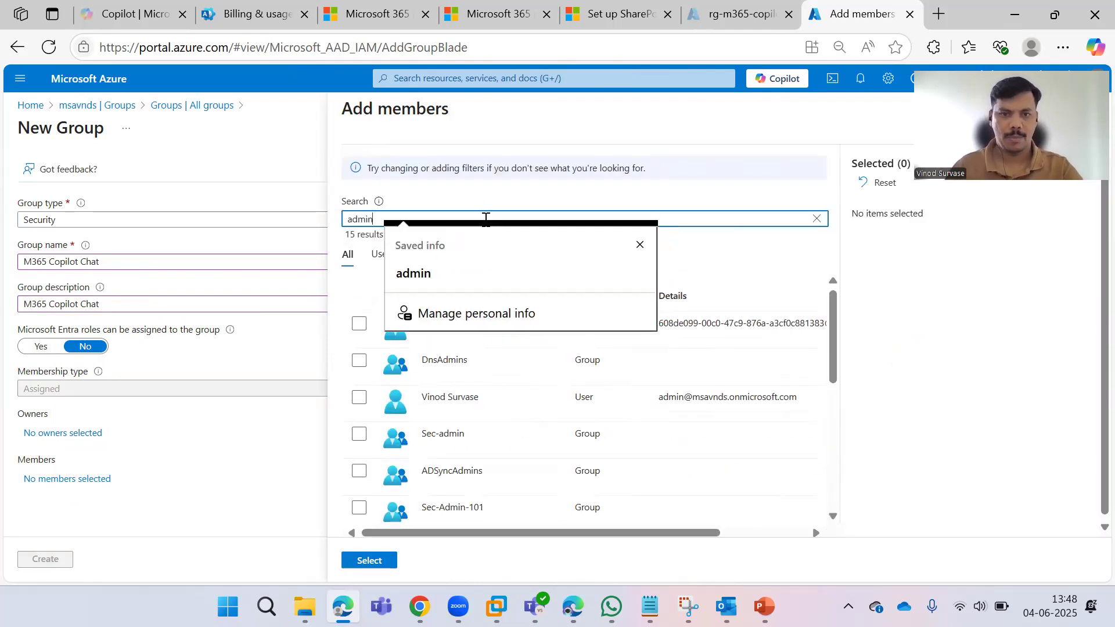
{"action": "left_click", "coordinate": [709, 168]}
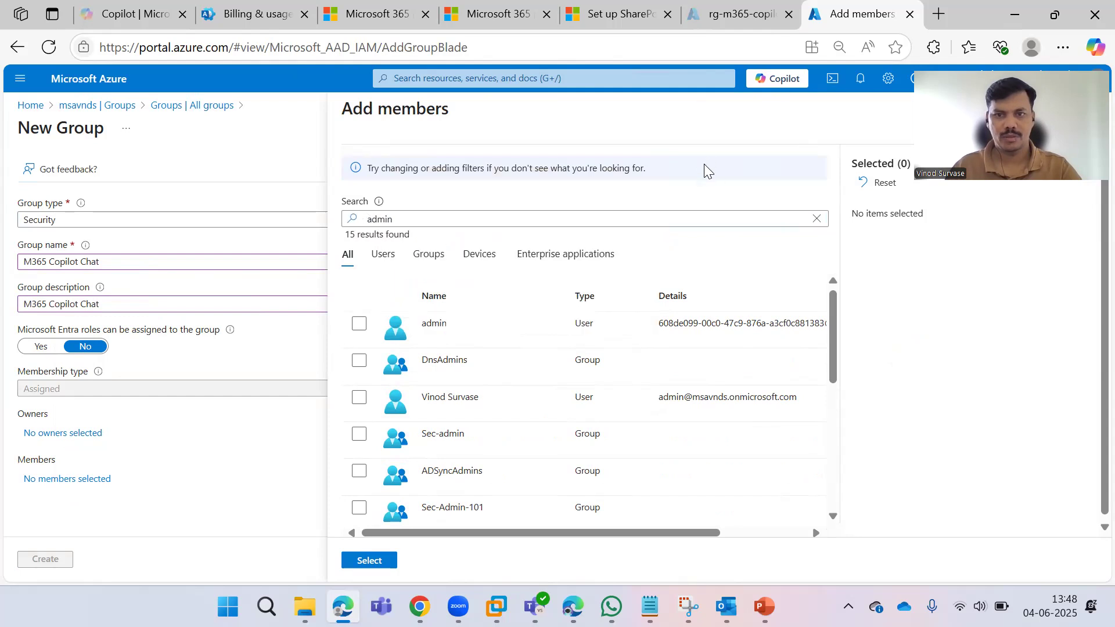
{"action": "left_click", "coordinate": [359, 397]}
{"action": "left_click", "coordinate": [385, 560]}
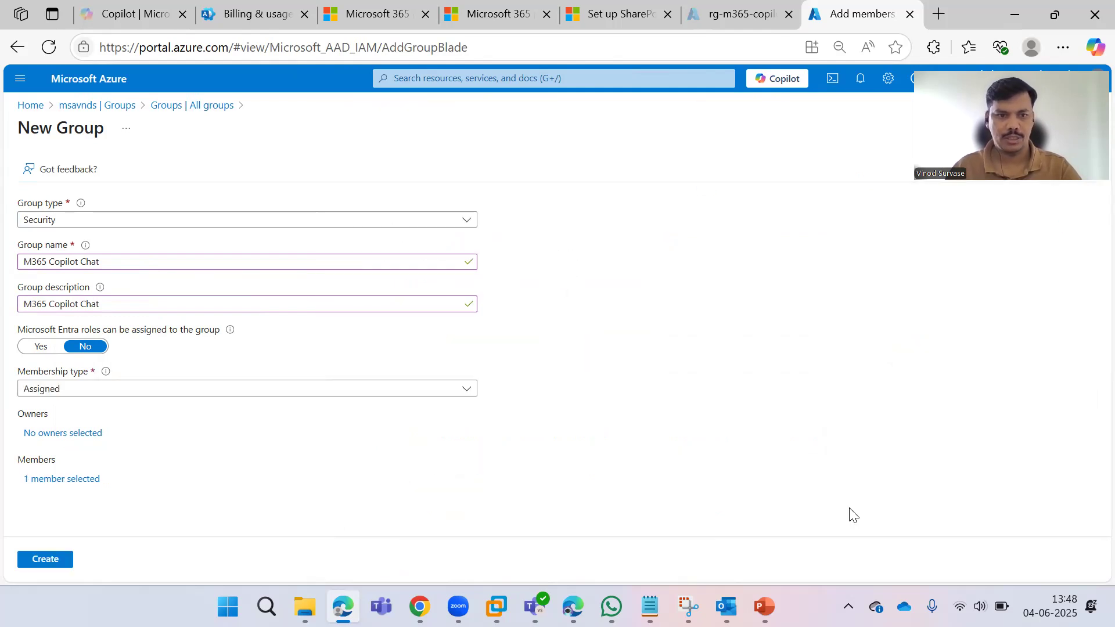
{"action": "left_click", "coordinate": [59, 559]}
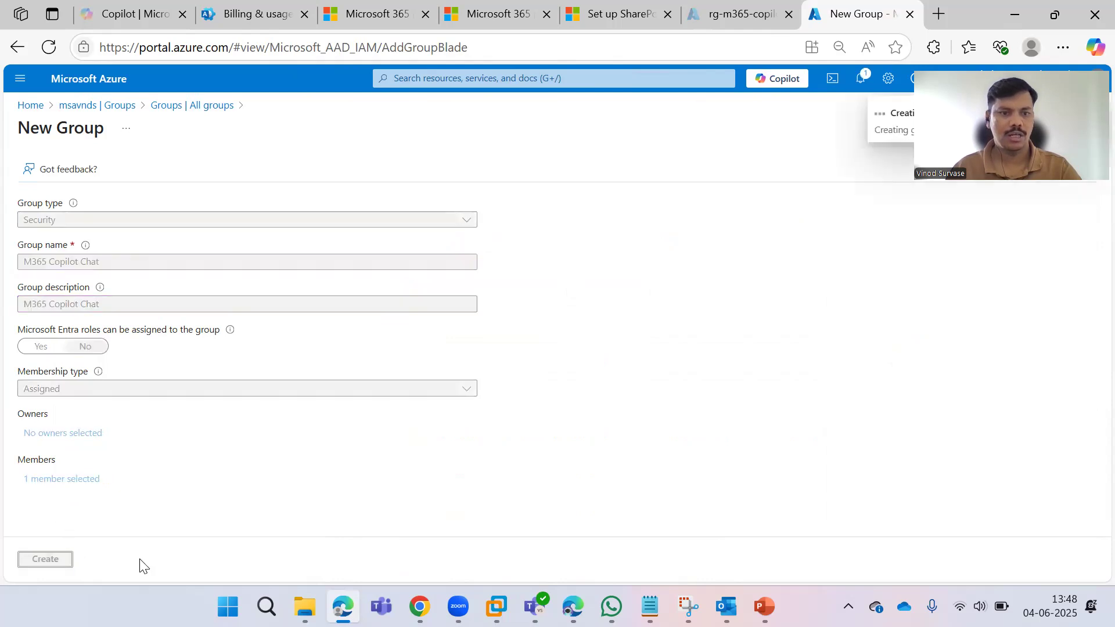
Refresh All groups and search for 'M365 Copilot Chat' to find the new group.
{"action": "key", "text": "super+z"}
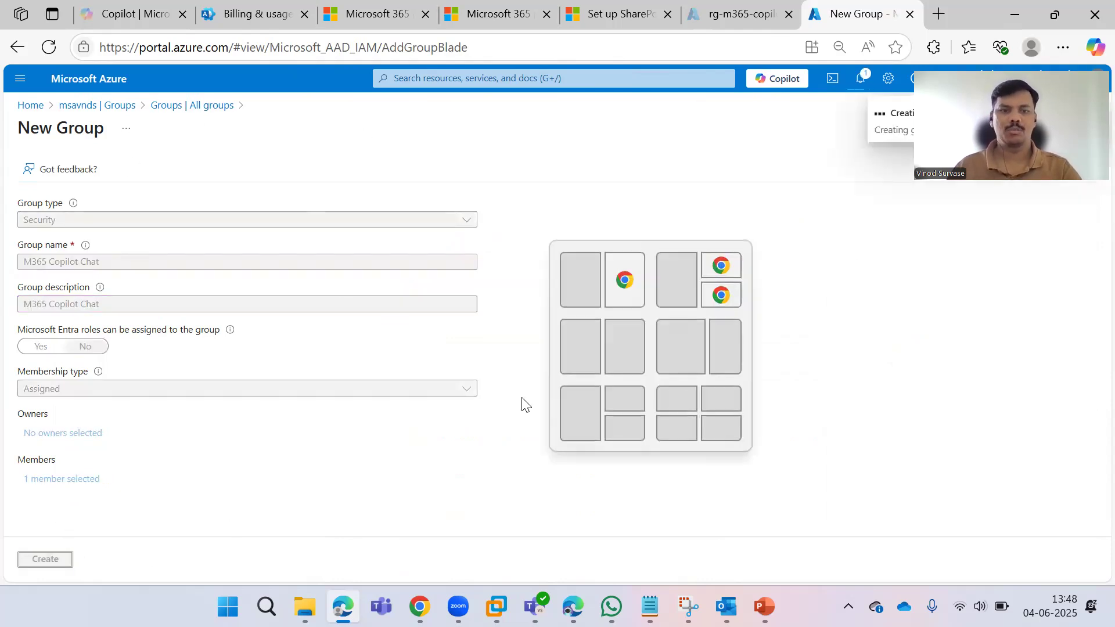
{"action": "key", "text": "Escape"}
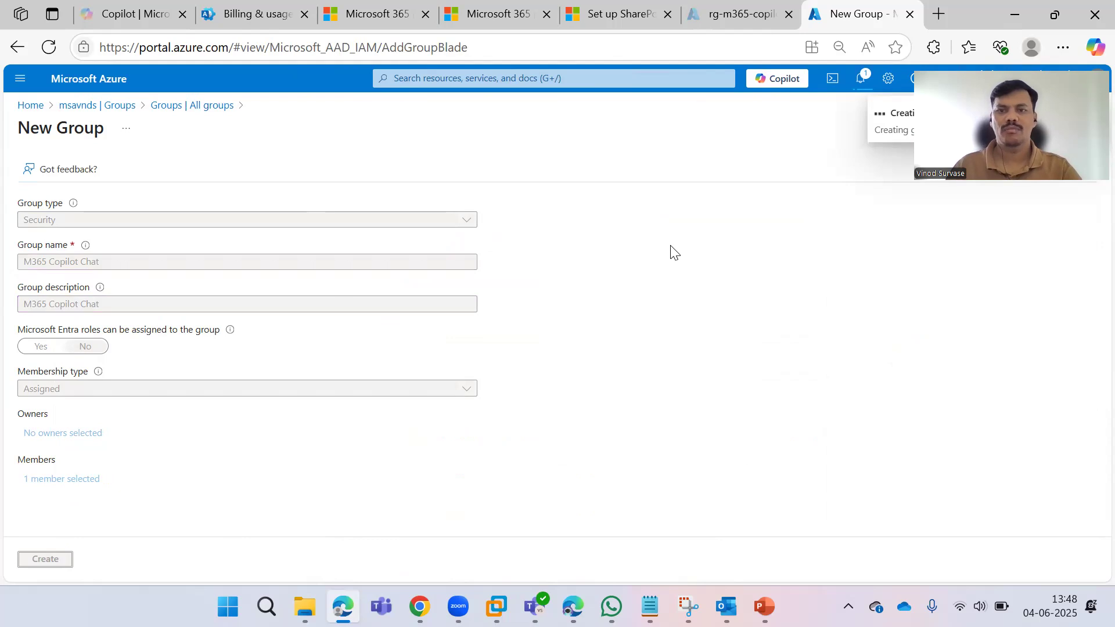
{"action": "left_click", "coordinate": [395, 169]}
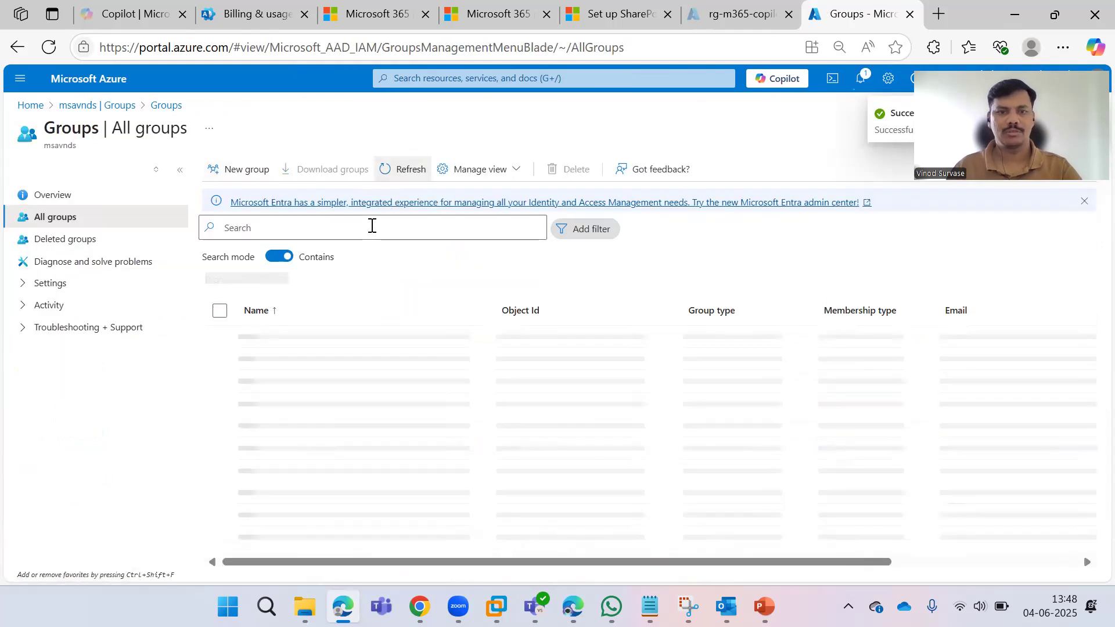
{"action": "left_click", "coordinate": [372, 227]}
{"action": "type", "text": "M365 Copilot Chat"}
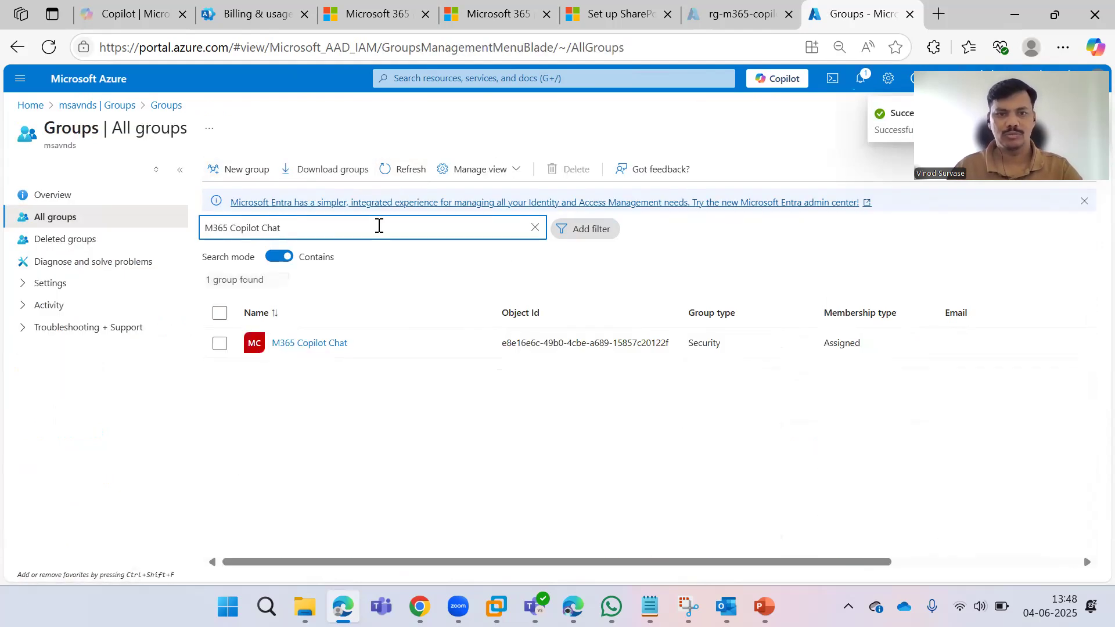
Copy the group name and paste it into the wizard's Add a group field, which reports not found.
{"action": "key", "text": "ctrl+a"}
{"action": "key", "text": "ctrl+c"}
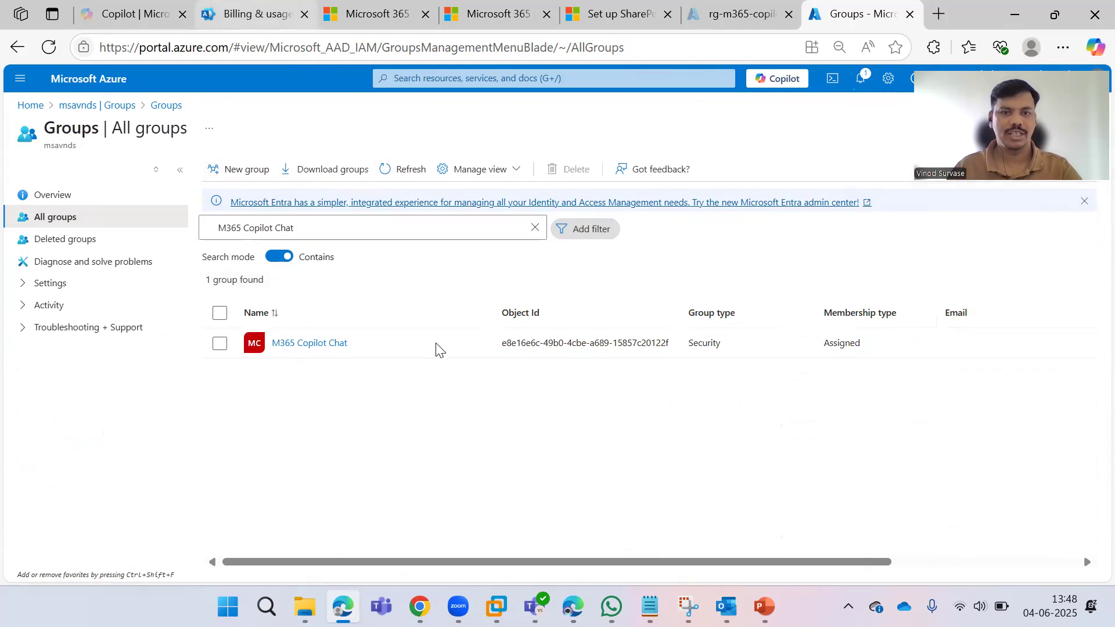
{"action": "key", "text": "ctrl+2"}
{"action": "left_click", "coordinate": [413, 304]}
{"action": "key", "text": "ctrl+v"}
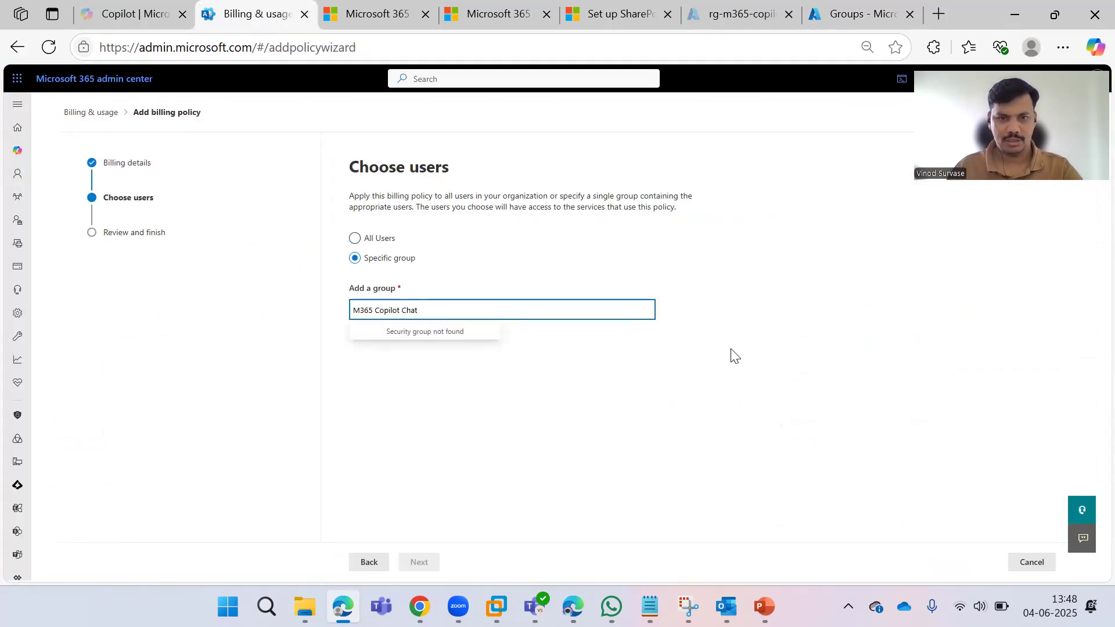
{"action": "left_click", "coordinate": [766, 350]}
{"action": "left_click", "coordinate": [442, 309]}
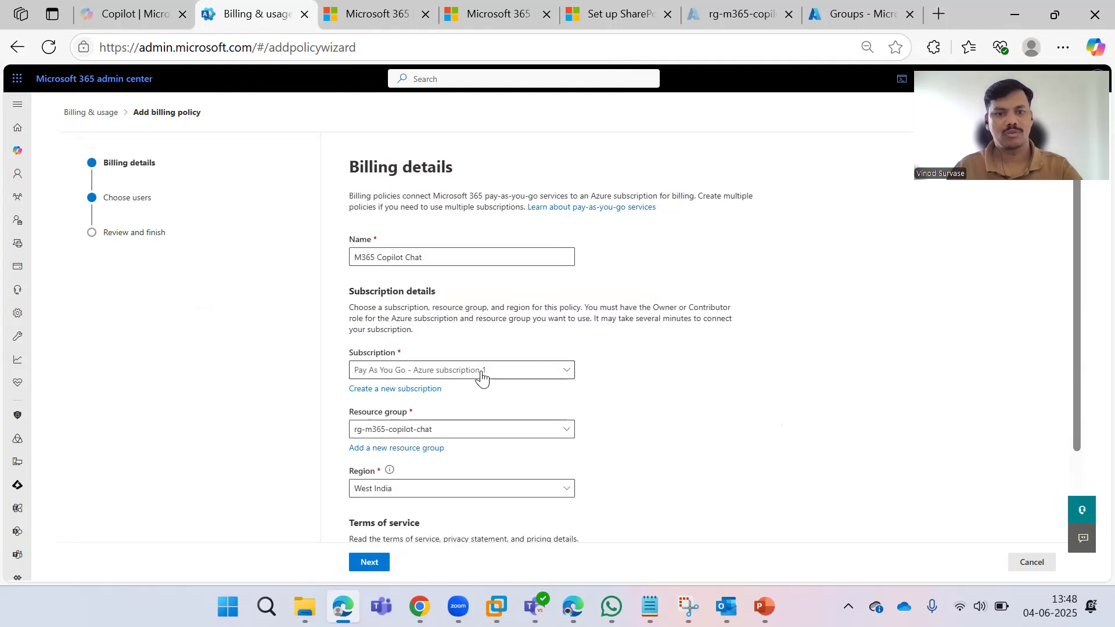
Return to Choose users and retry the group search by pasting, clearing, then typing 'm'.
{"action": "scroll", "coordinate": [482, 376], "scroll_direction": "down", "scroll_amount": 3}
{"action": "left_click", "coordinate": [368, 560]}
{"action": "left_click", "coordinate": [391, 305]}
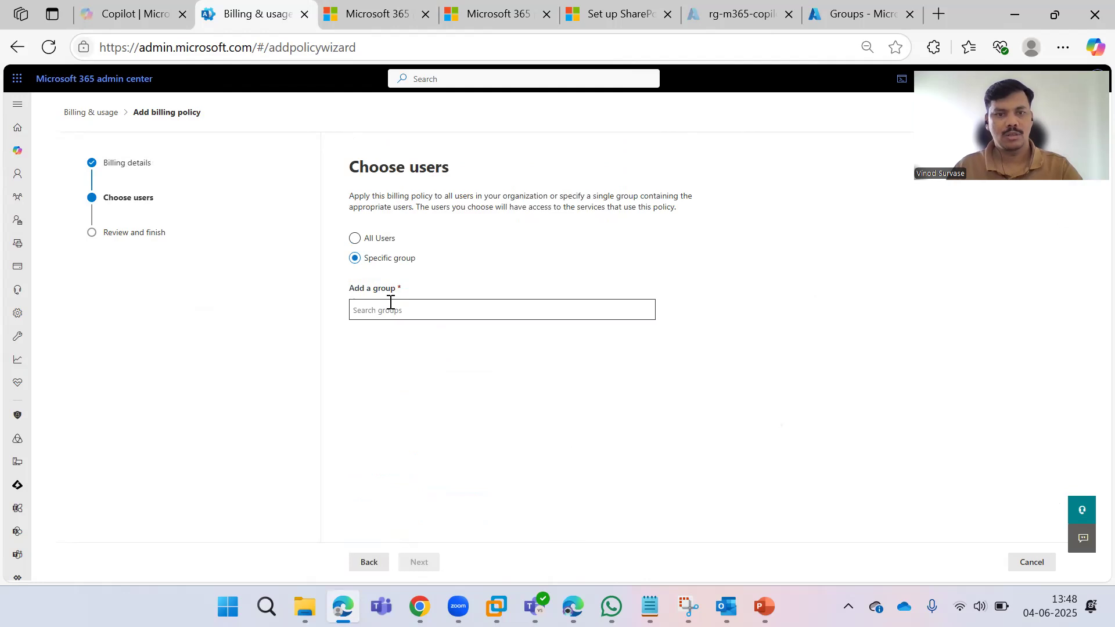
{"action": "key", "text": "ctrl+v"}
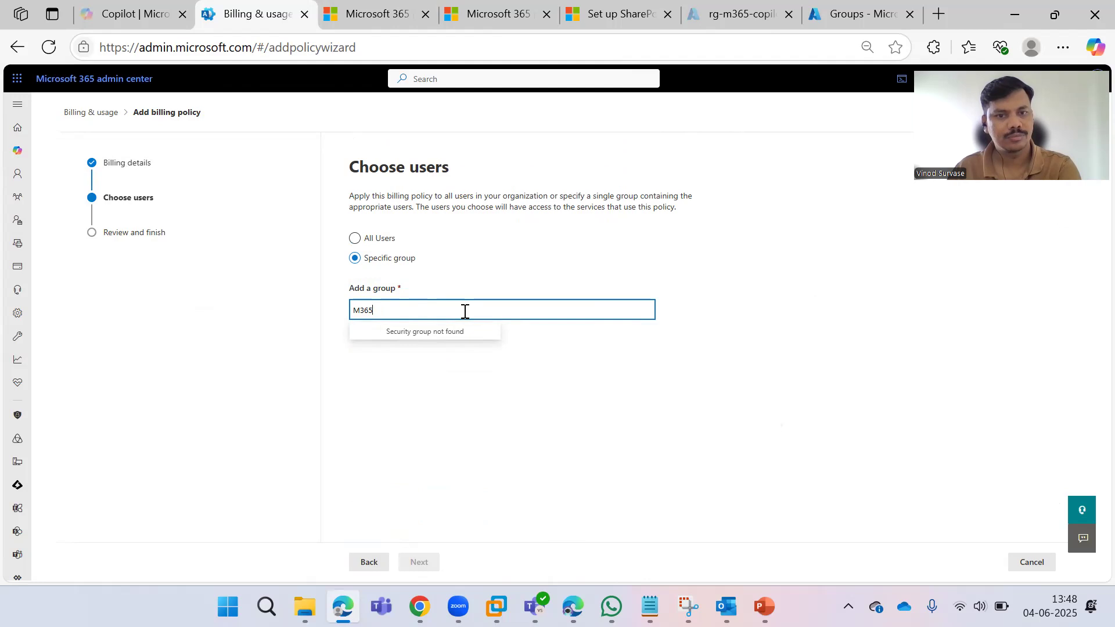
{"action": "left_click_drag", "start_coordinate": [416, 308], "coordinate": [307, 308]}
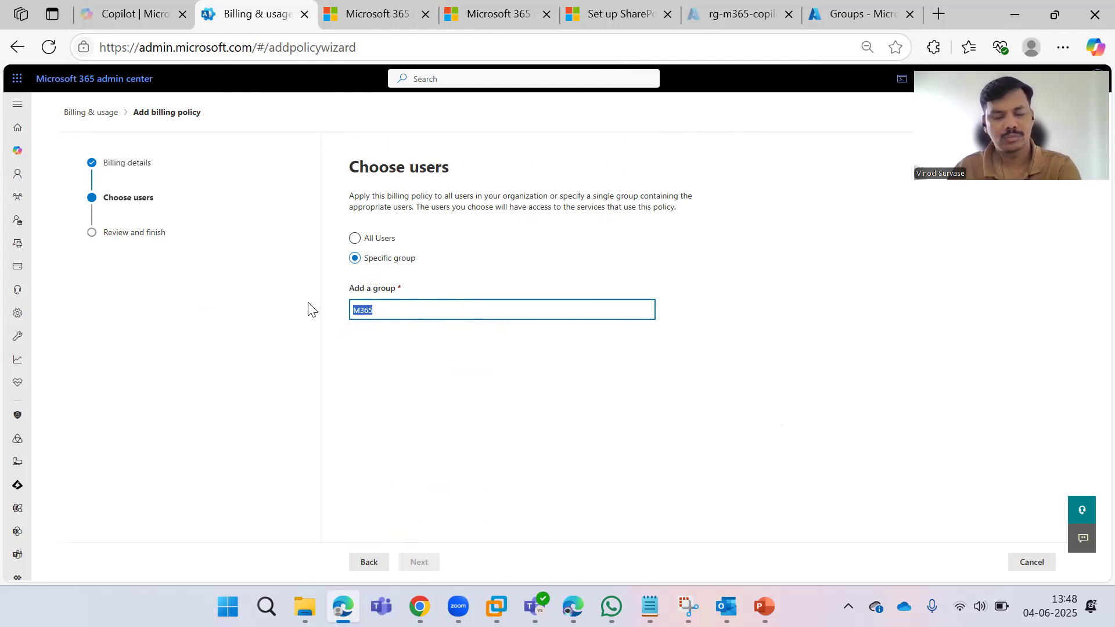
{"action": "key", "text": "BackSpace"}
{"action": "type", "text": "m"}
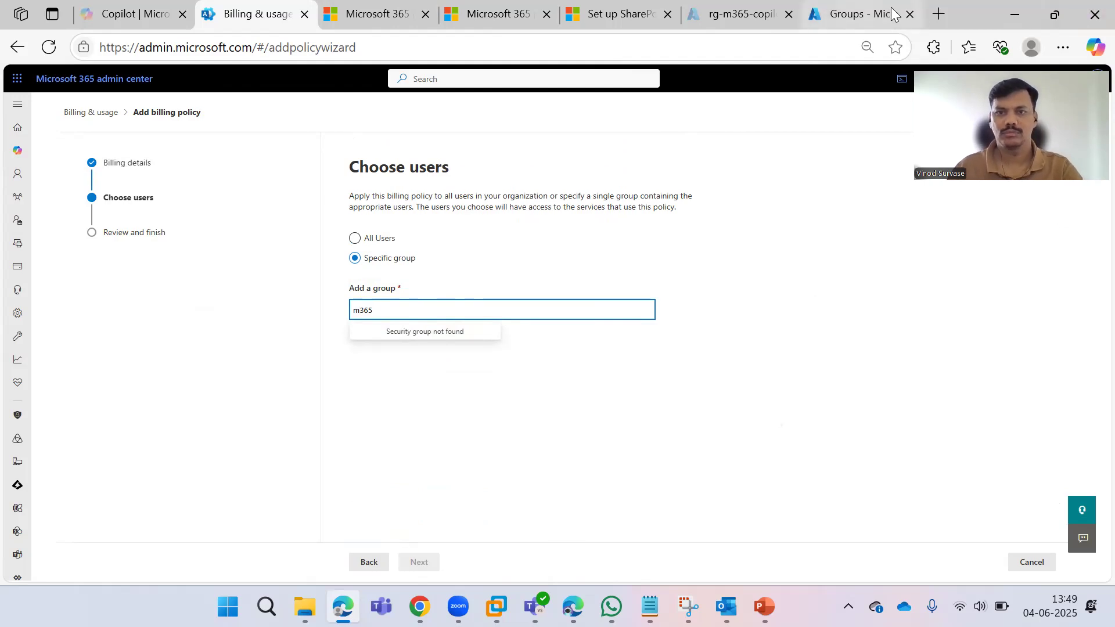
Check the M365 Copilot Chat group details in Azure, then re-enter its full name in the wizard.
{"action": "left_click", "coordinate": [859, 14]}
{"action": "left_click", "coordinate": [316, 347]}
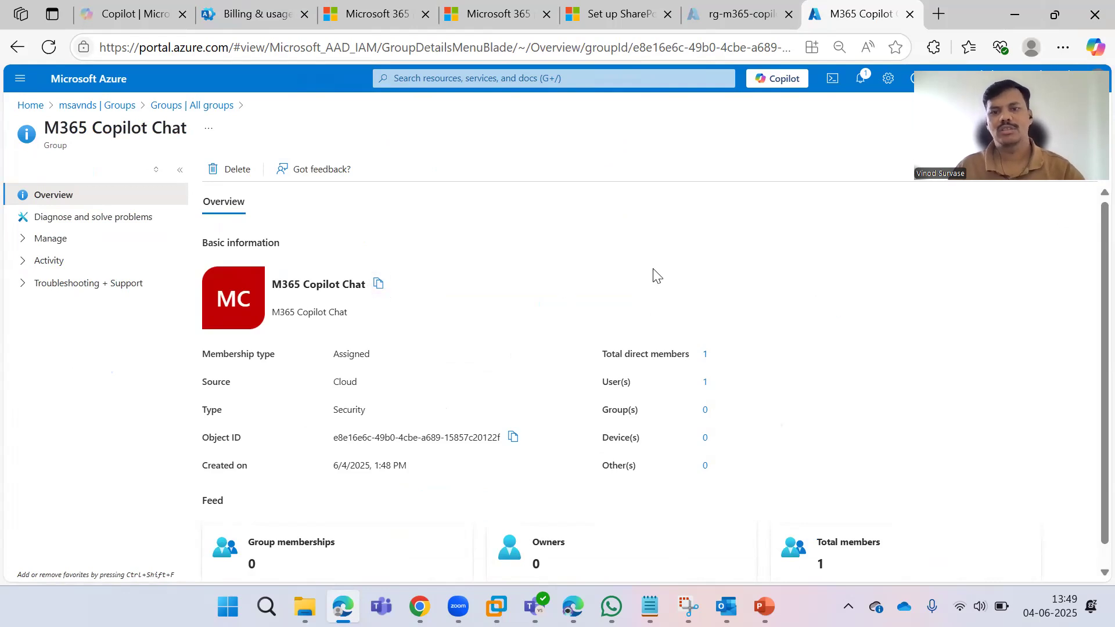
{"action": "key", "text": "ctrl+2"}
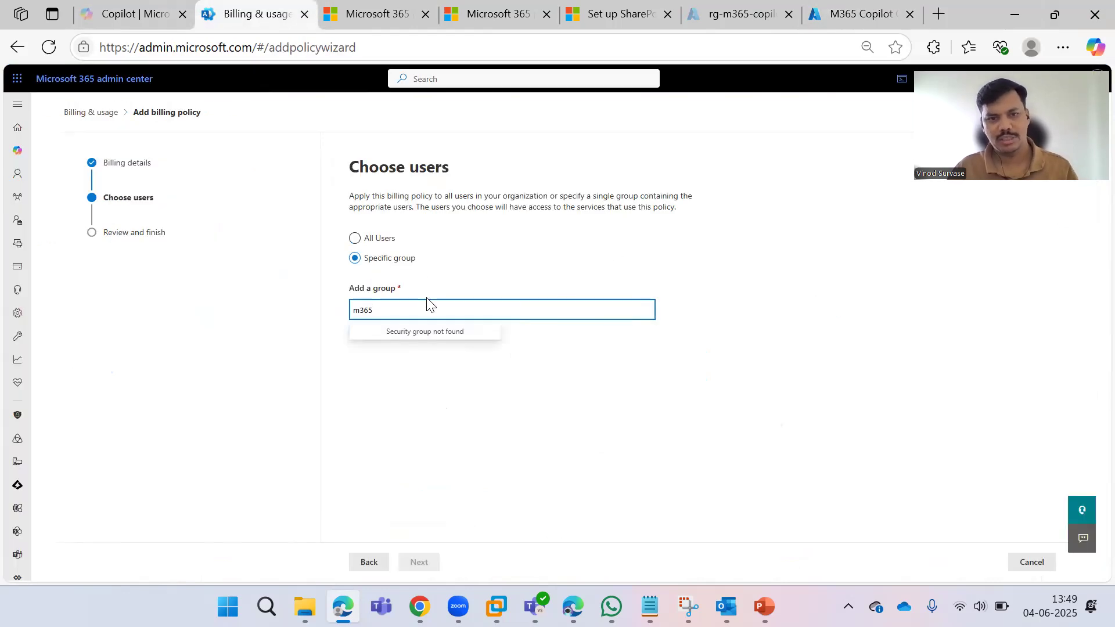
{"action": "key", "text": "ctrl+a"}
{"action": "key", "text": "BackSpace"}
{"action": "key", "text": "ctrl+v"}
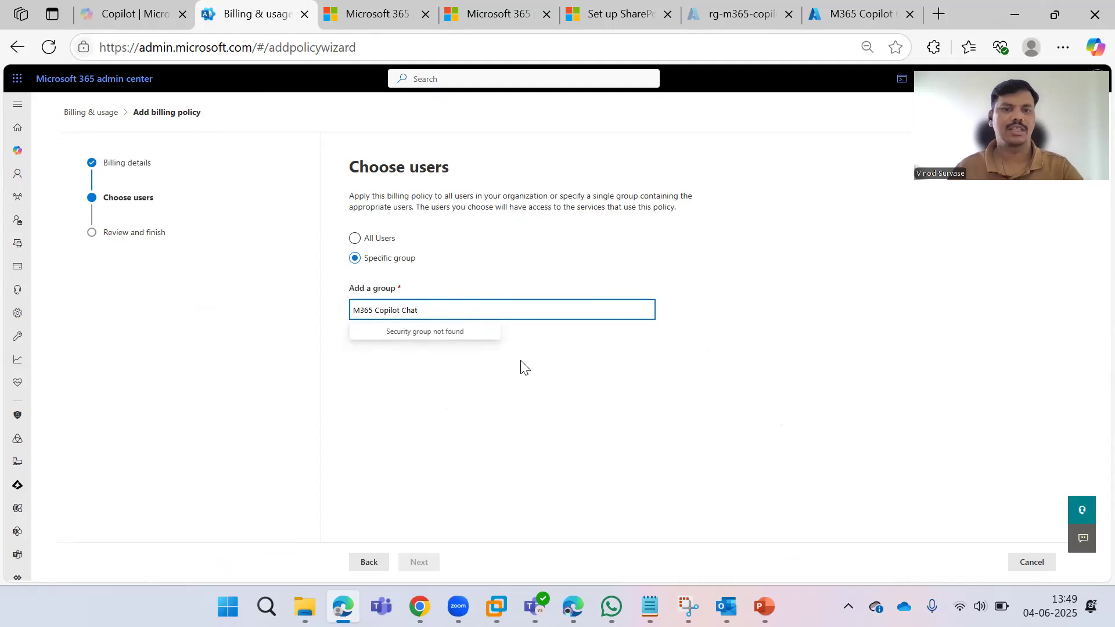
{"action": "left_click", "coordinate": [492, 383]}
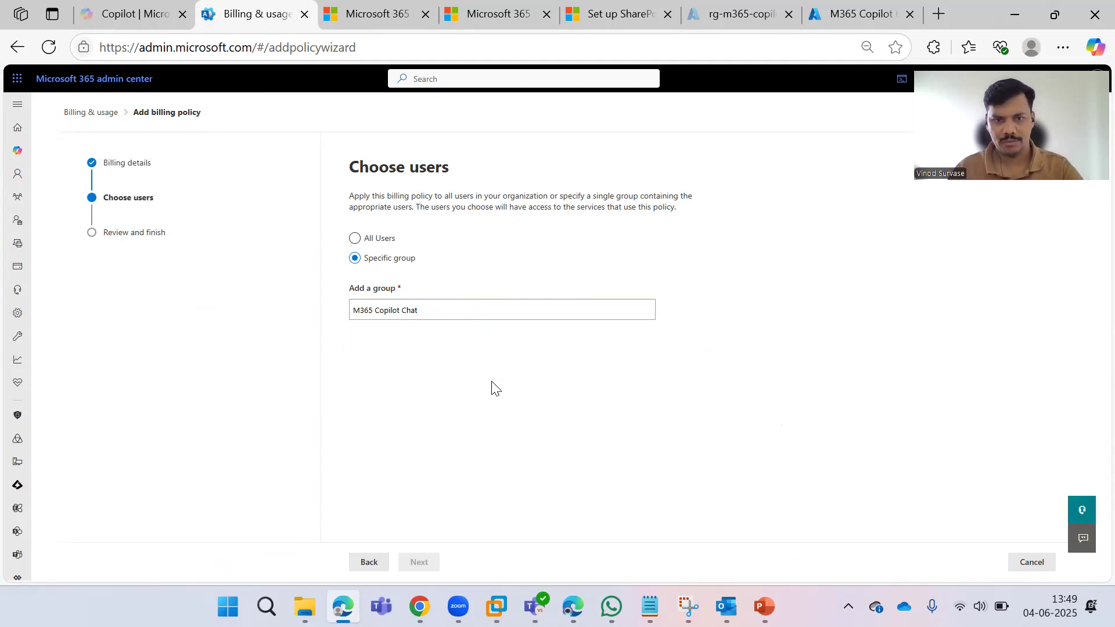
Set the policy's users to All Users, reach the review, then go back to edit users.
{"action": "left_click", "coordinate": [371, 240]}
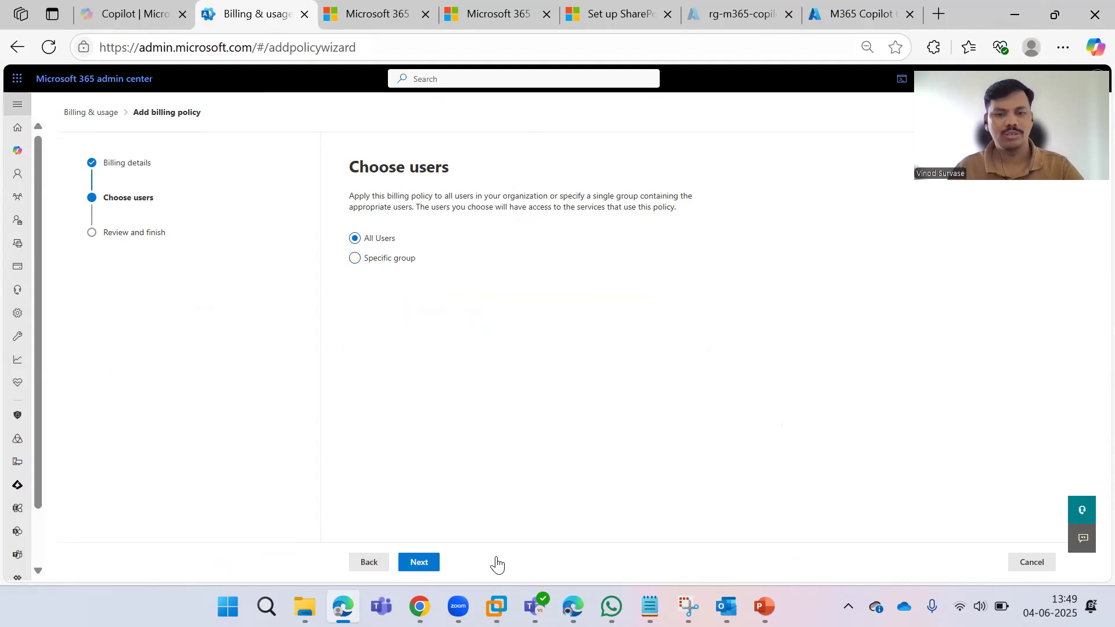
{"action": "left_click", "coordinate": [433, 567]}
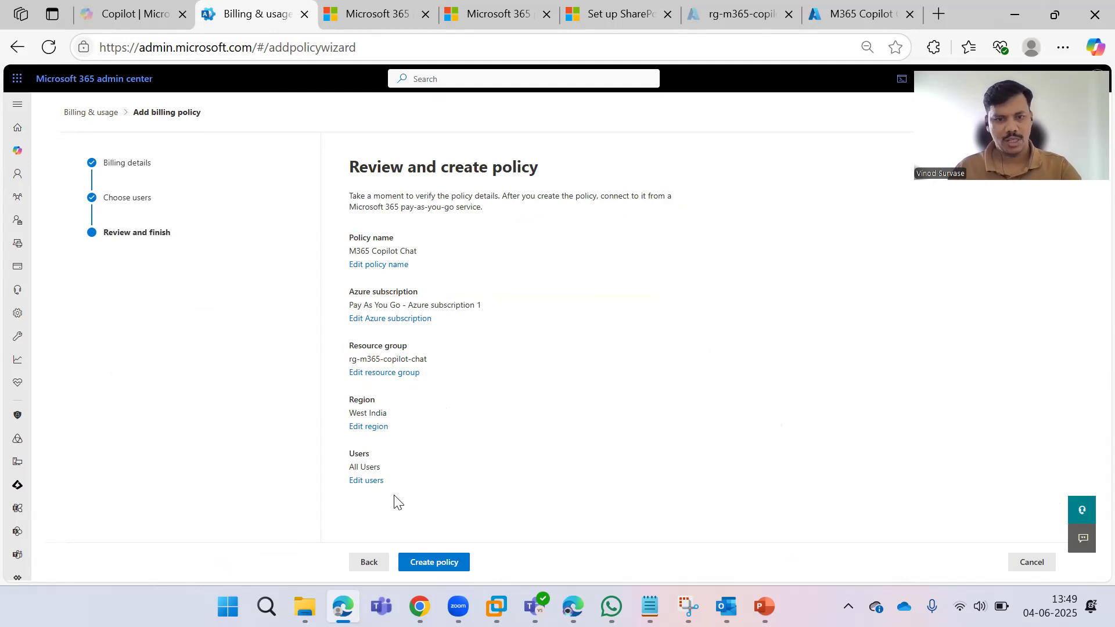
{"action": "left_click", "coordinate": [365, 481]}
Switch back to Specific group, paste and clear the unfound group name, and return to Azure.
{"action": "left_click", "coordinate": [372, 259]}
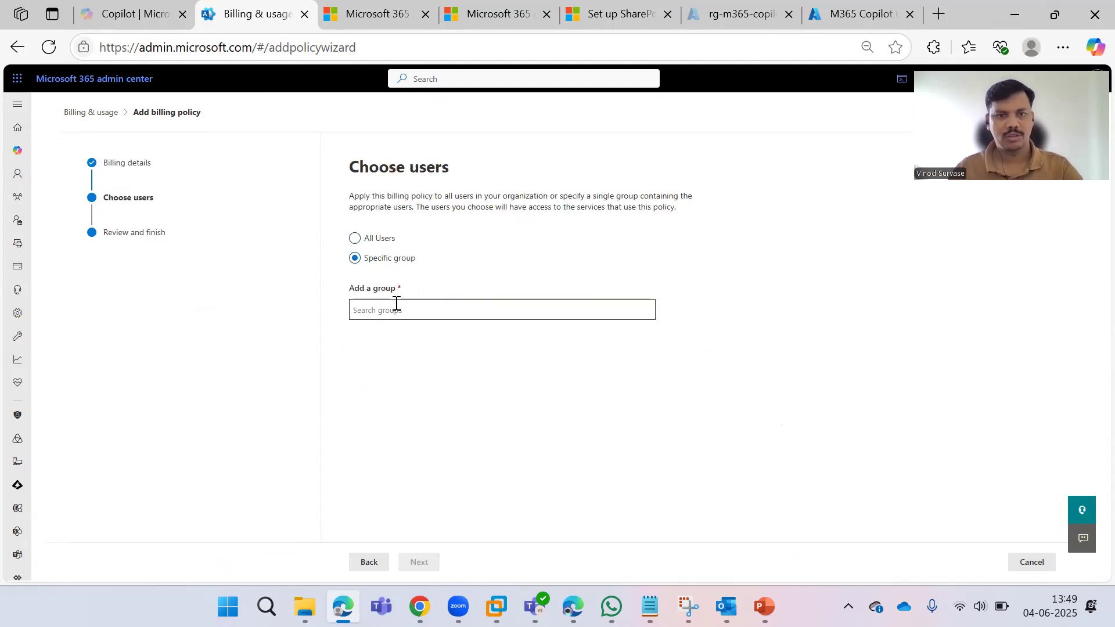
{"action": "left_click", "coordinate": [396, 304]}
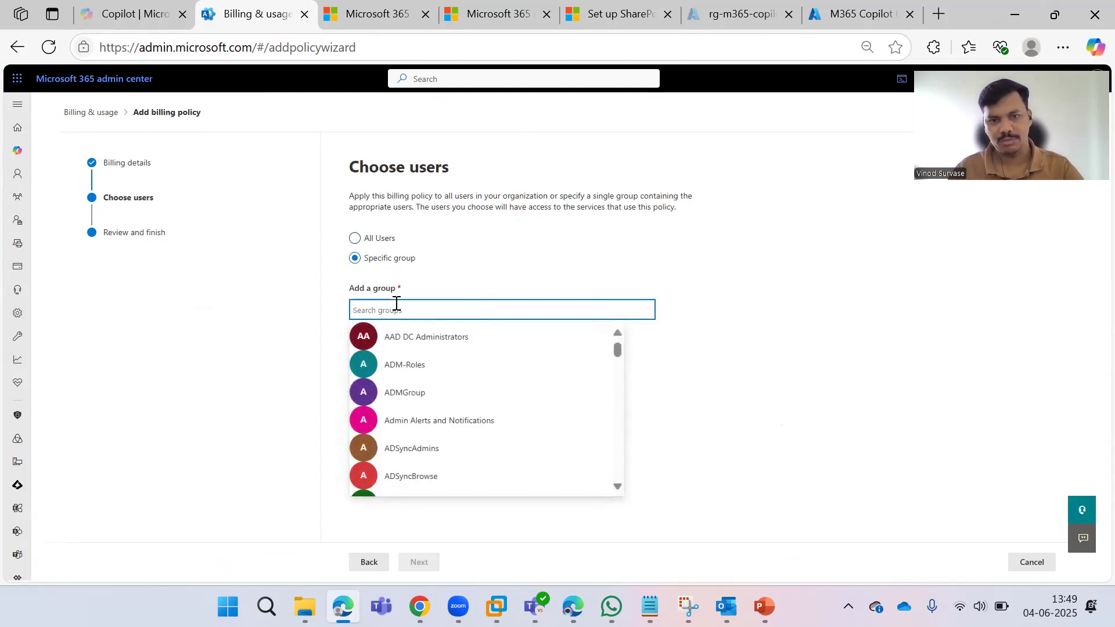
{"action": "key", "text": "ctrl+v"}
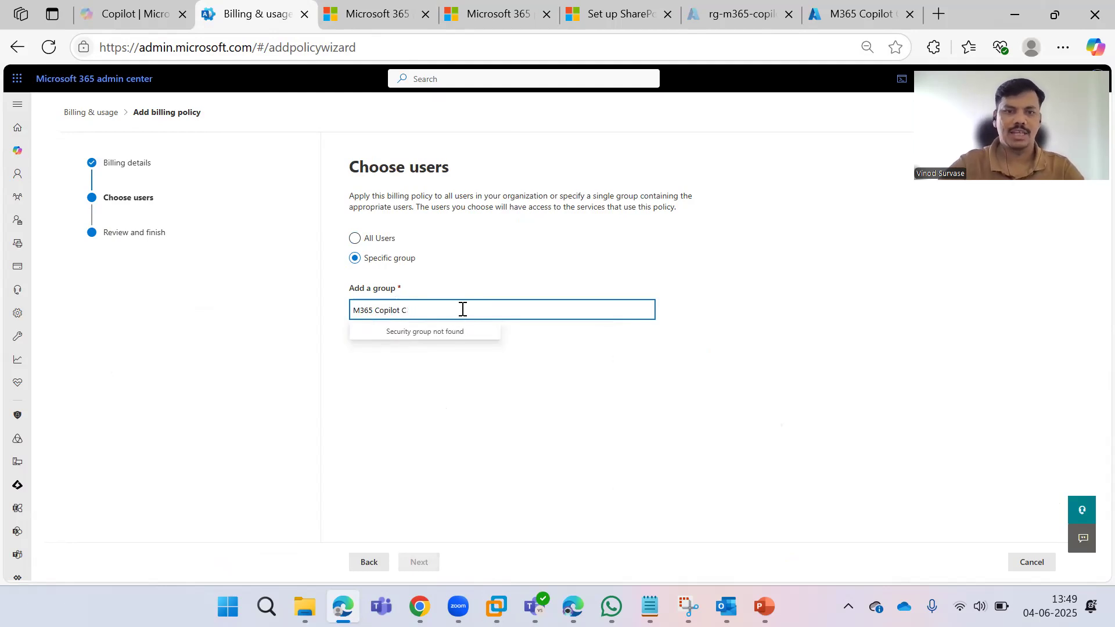
{"action": "key", "text": "BackSpace"}
{"action": "key", "text": "BackSpace"}
{"action": "key", "text": "BackSpace"}
{"action": "key", "text": "BackSpace"}
{"action": "key", "text": "BackSpace"}
{"action": "key", "text": "BackSpace"}
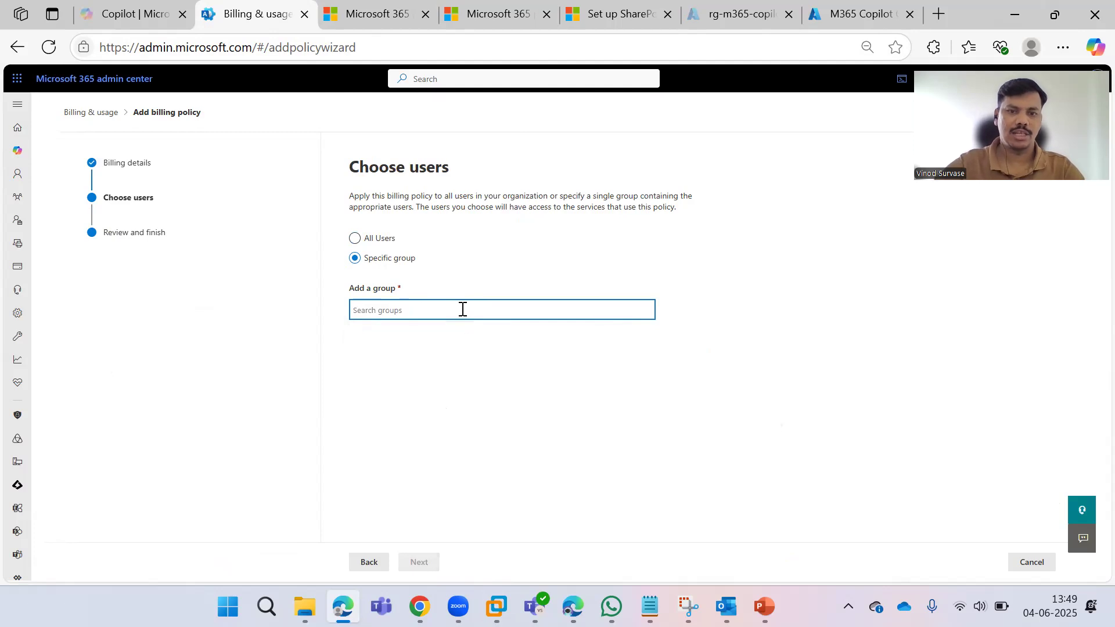
{"action": "left_click", "coordinate": [863, 15]}
Start a new Microsoft 365 group in Azure named 'M365 Copilot-Chat'.
{"action": "left_click", "coordinate": [171, 112]}
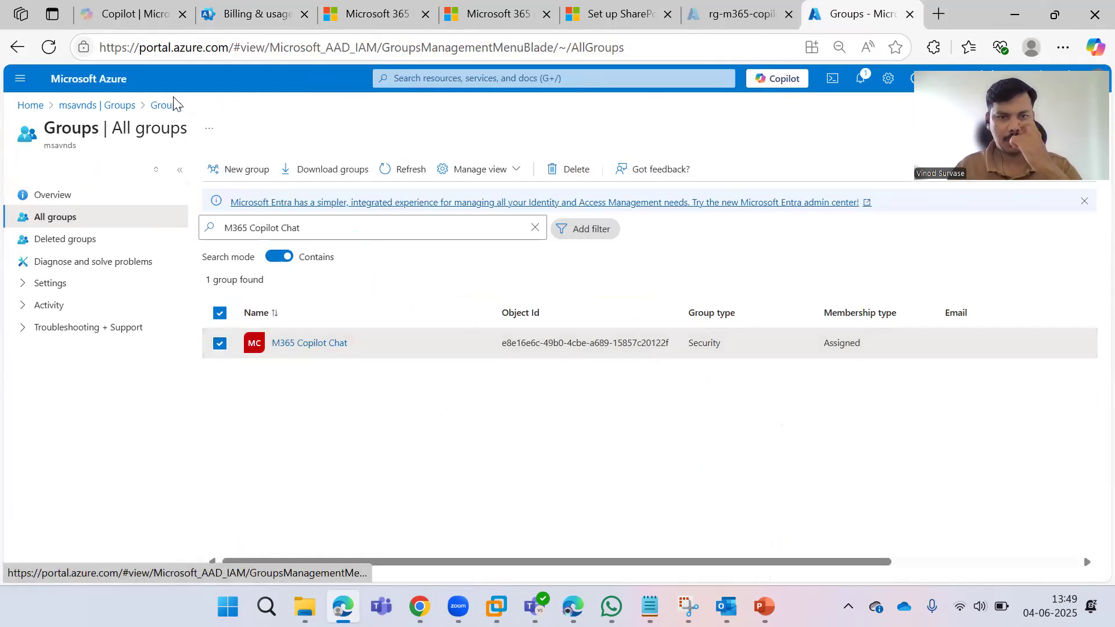
{"action": "left_click", "coordinate": [535, 228]}
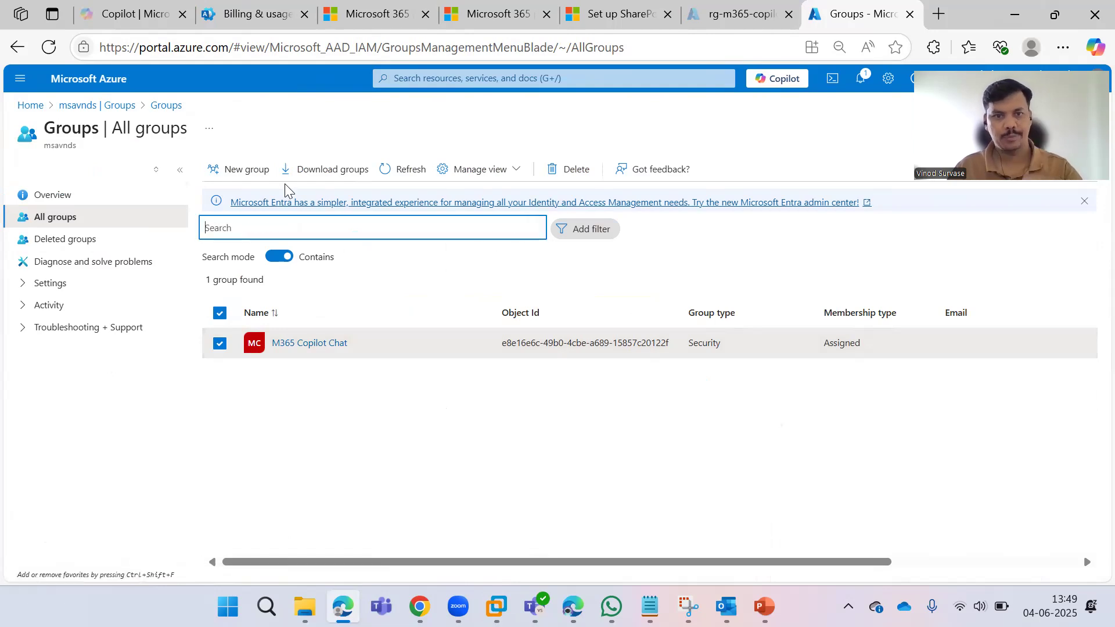
{"action": "left_click", "coordinate": [239, 169]}
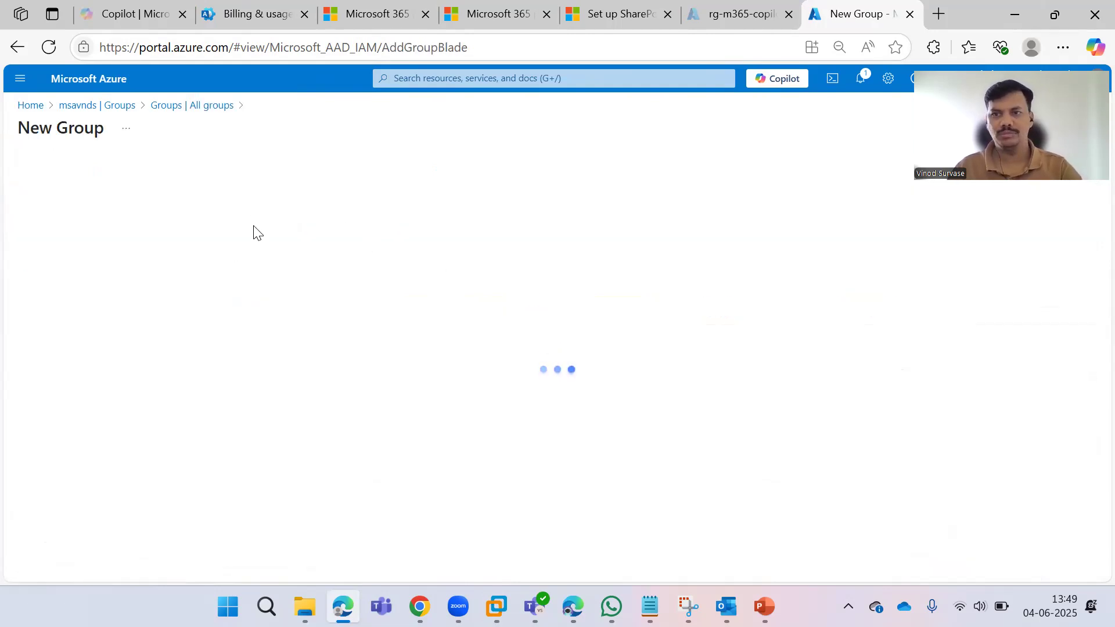
{"action": "left_click", "coordinate": [211, 226]}
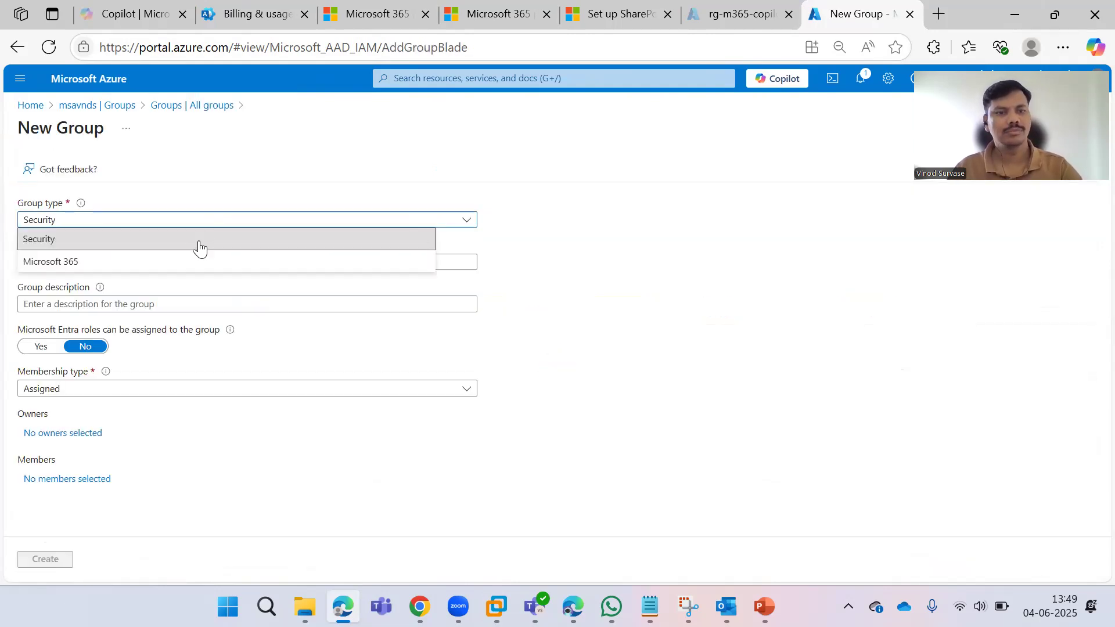
{"action": "left_click", "coordinate": [184, 259]}
{"action": "left_click", "coordinate": [167, 260]}
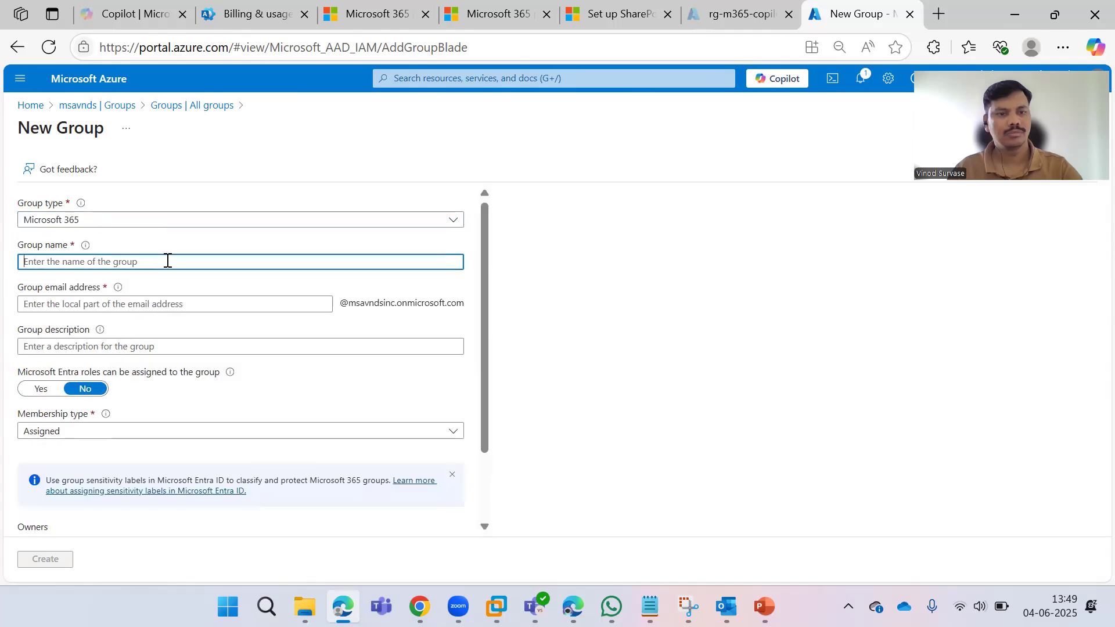
{"action": "key", "text": "Down"}
{"action": "key", "text": "Return"}
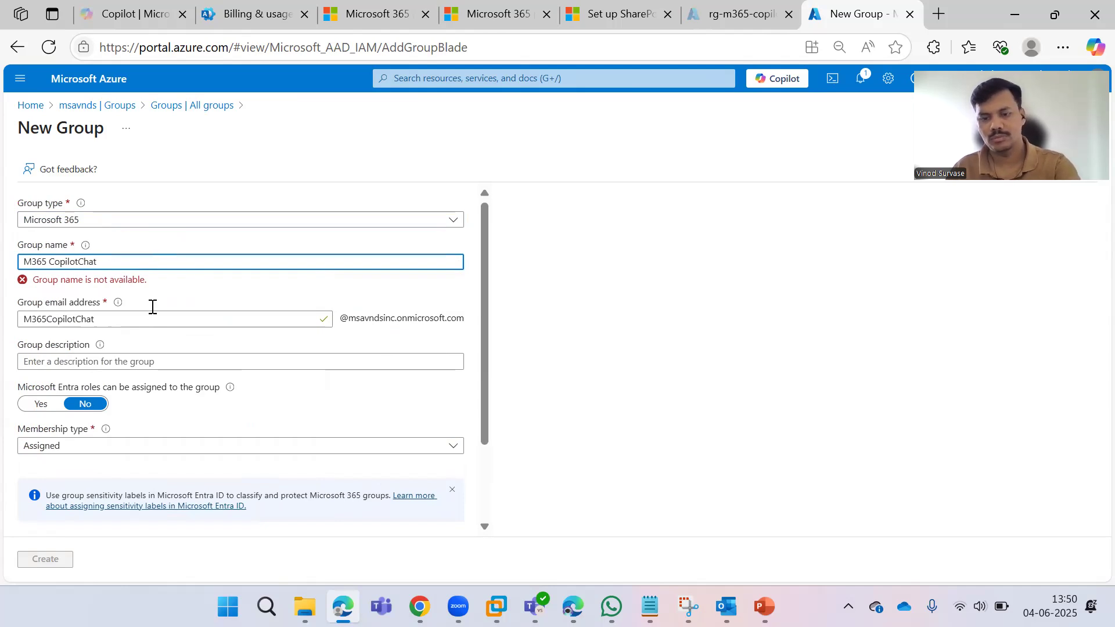
{"action": "type", "text": "-"}
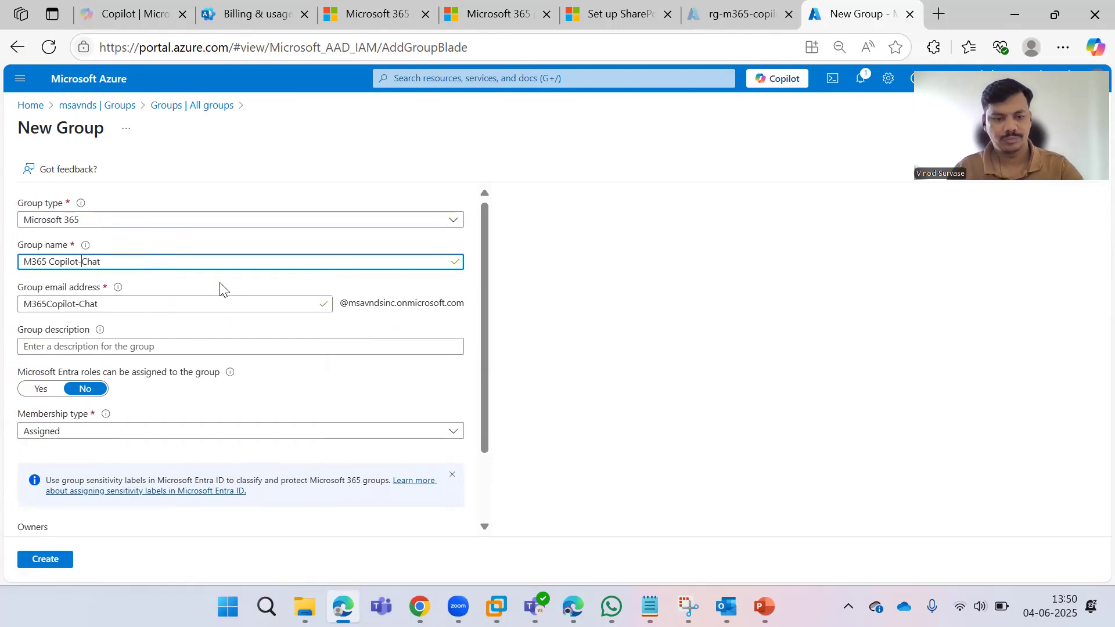
{"action": "key", "text": "ctrl+a"}
{"action": "key", "text": "ctrl+c"}
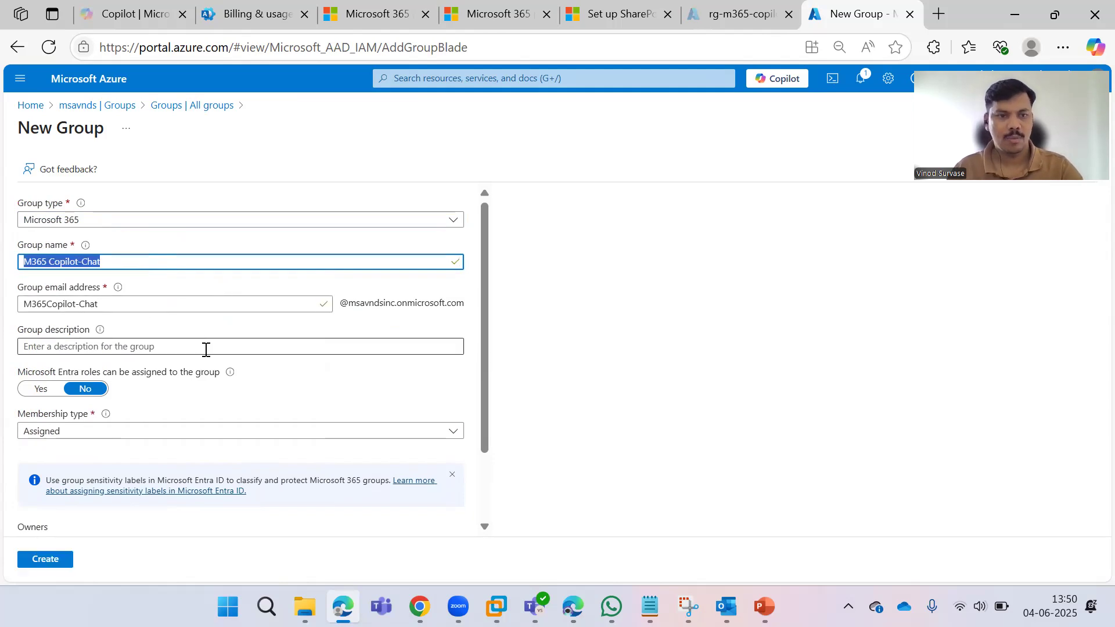
{"action": "left_click", "coordinate": [637, 316]}
Add the admin's own account as the only member and create the group.
{"action": "scroll", "coordinate": [116, 430], "scroll_direction": "down", "scroll_amount": 2}
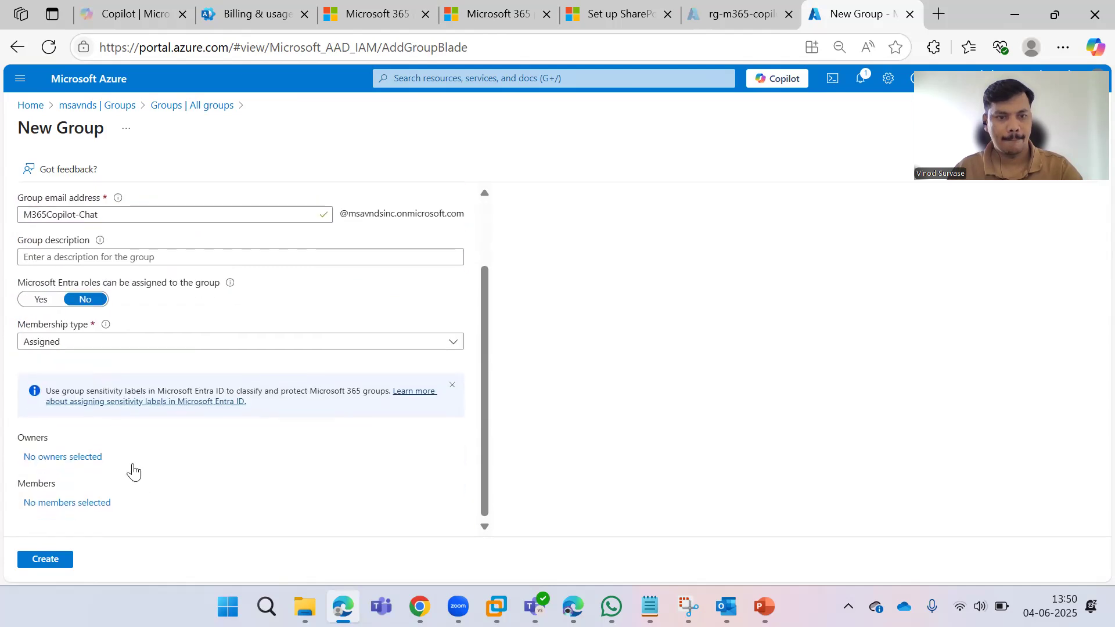
{"action": "left_click", "coordinate": [99, 503]}
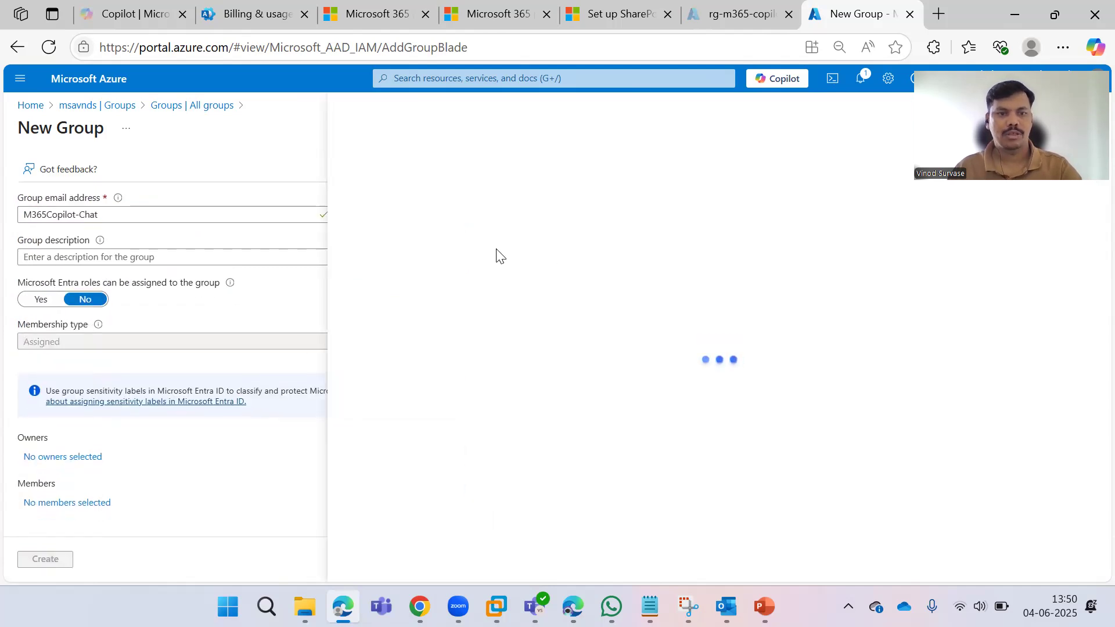
{"action": "left_click", "coordinate": [464, 217]}
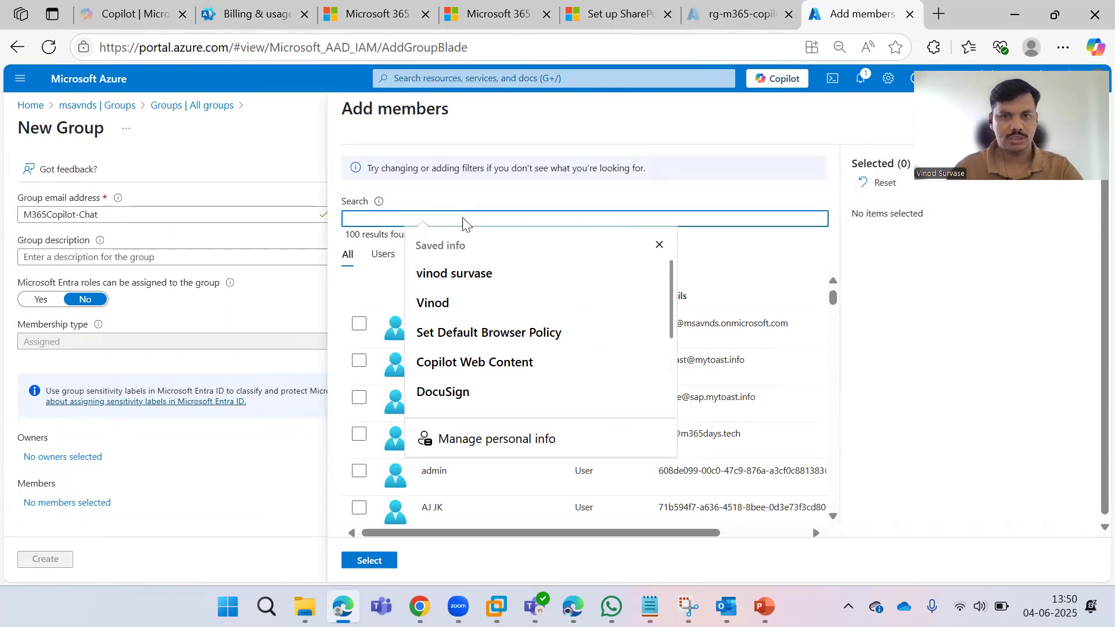
{"action": "left_click", "coordinate": [485, 273]}
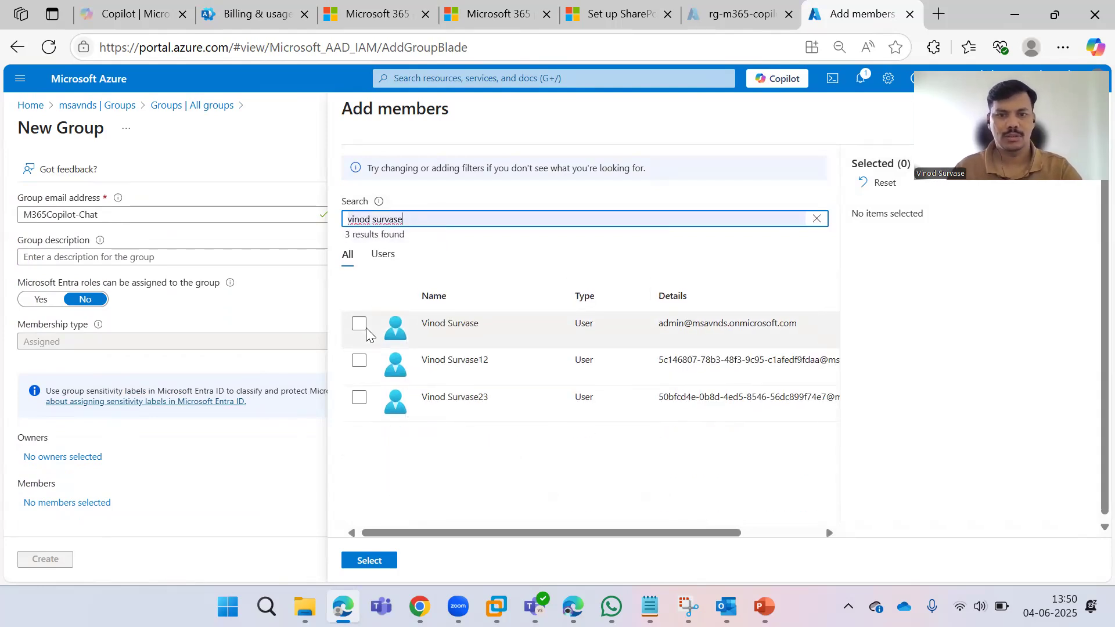
{"action": "left_click", "coordinate": [361, 327]}
{"action": "left_click", "coordinate": [369, 560]}
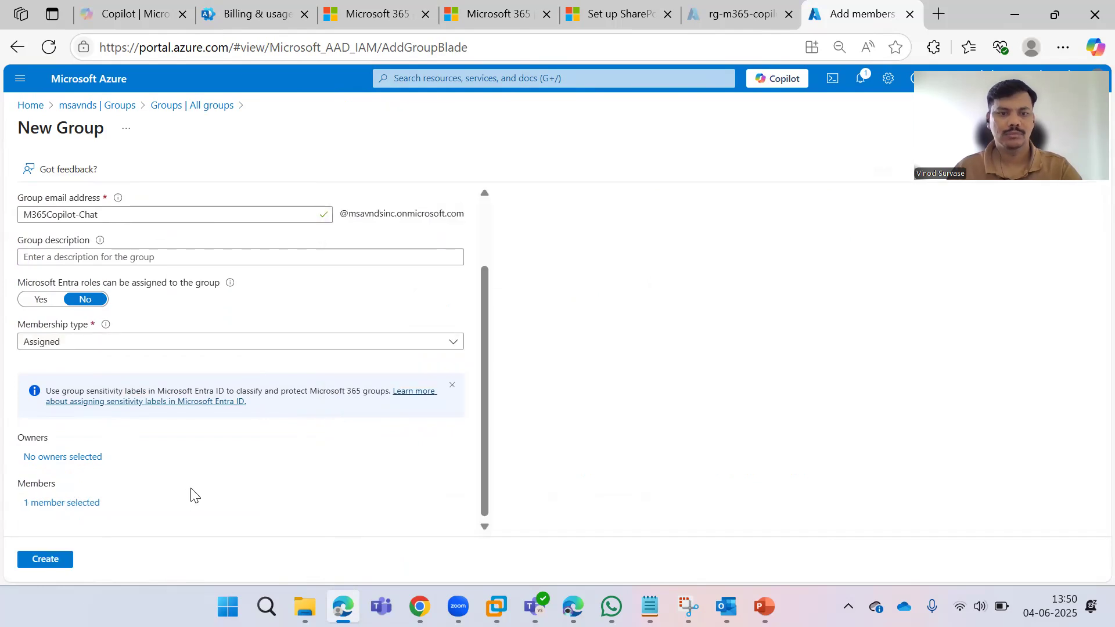
{"action": "left_click", "coordinate": [64, 556]}
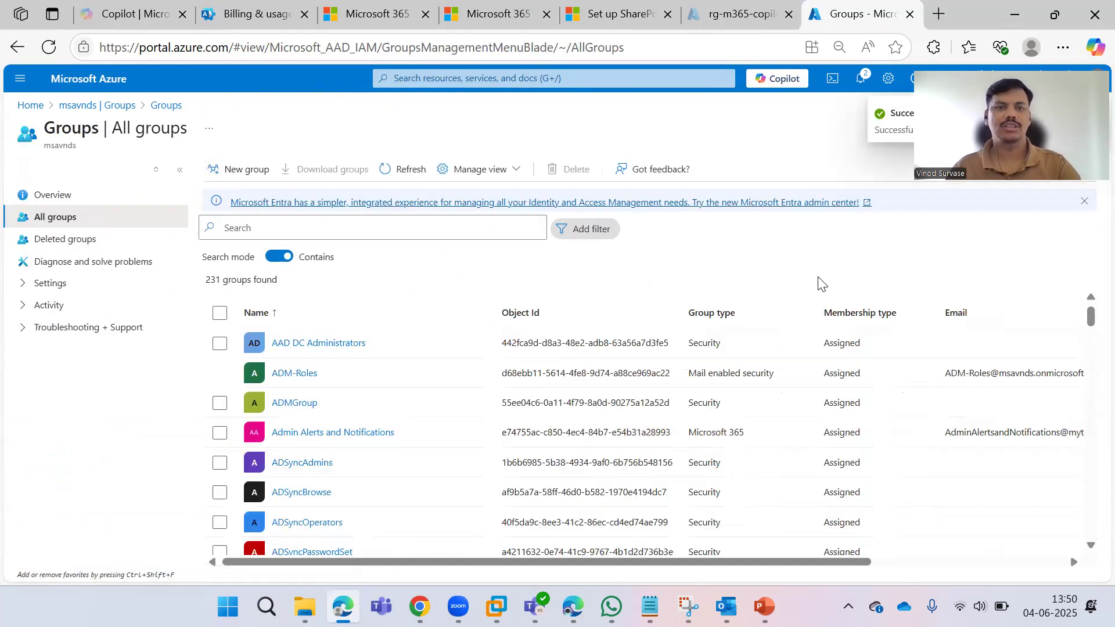
Search All groups for the new M365 Copilot-Chat group, then clear the search.
{"action": "left_click", "coordinate": [453, 228]}
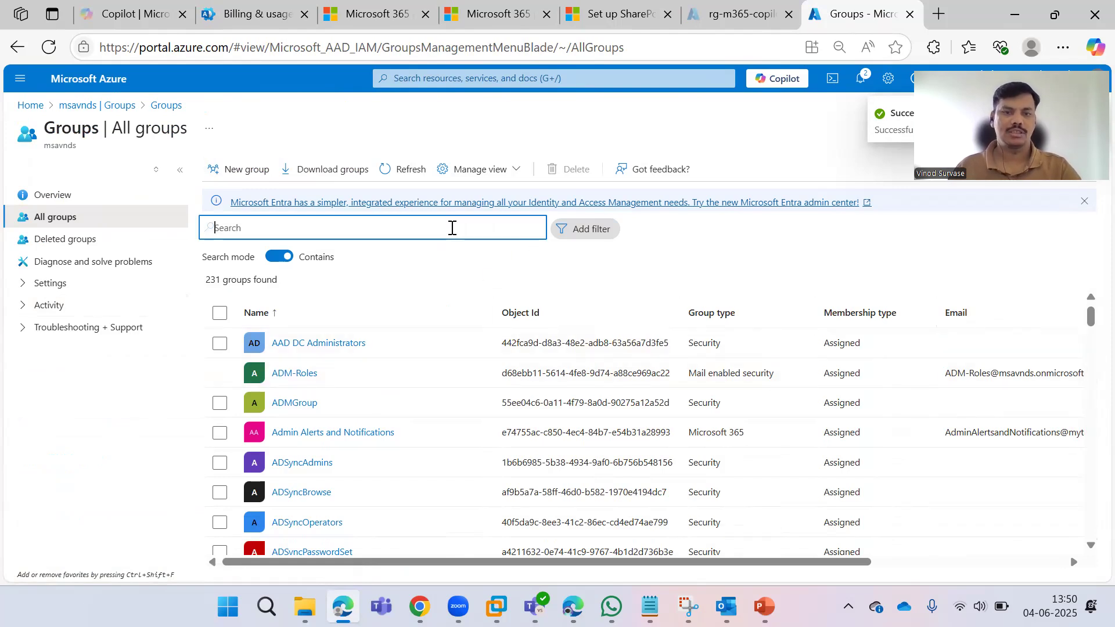
{"action": "key", "text": "ctrl+v"}
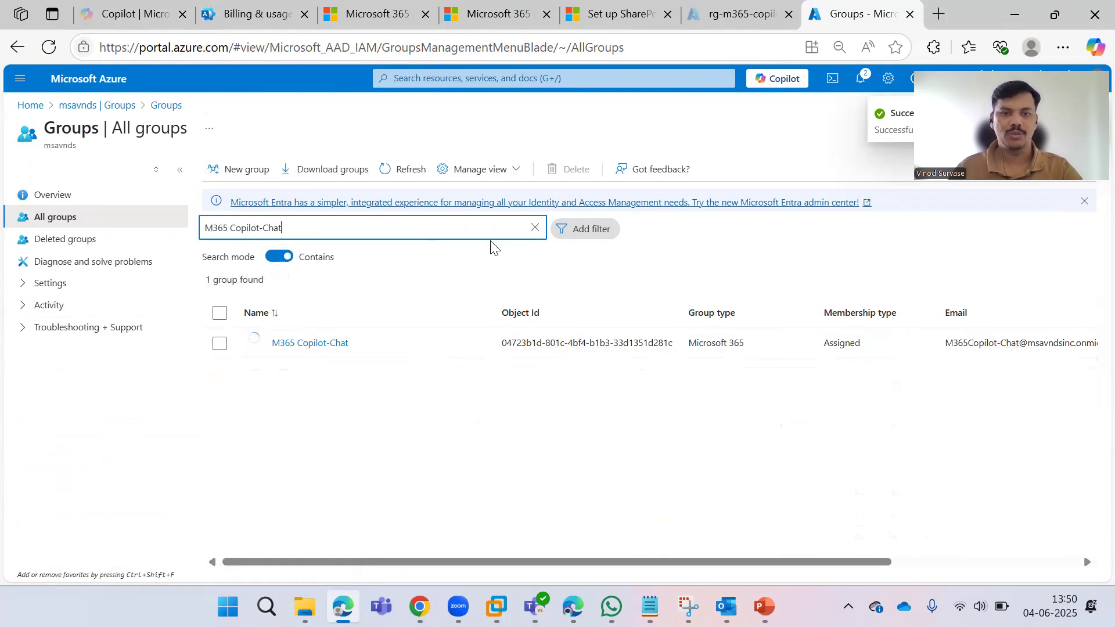
{"action": "left_click", "coordinate": [535, 228]}
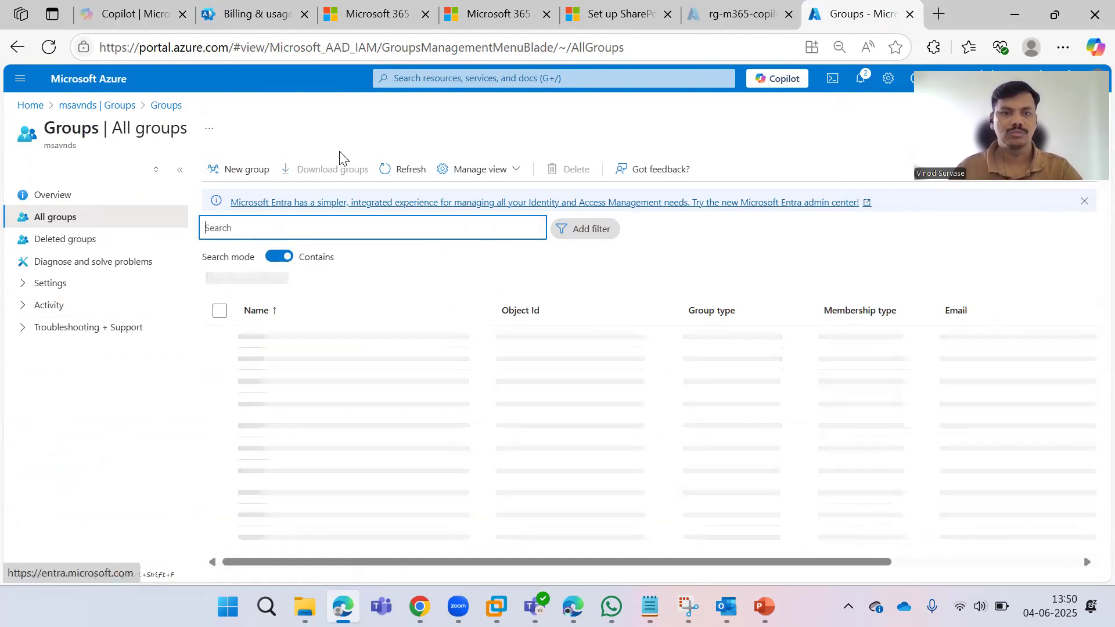
Paste the group name into the billing wizard's Add a group field and retry it.
{"action": "left_click", "coordinate": [255, 14]}
{"action": "left_click", "coordinate": [406, 312]}
{"action": "key", "text": "ctrl+v"}
{"action": "left_click", "coordinate": [769, 353]}
{"action": "left_click", "coordinate": [453, 312]}
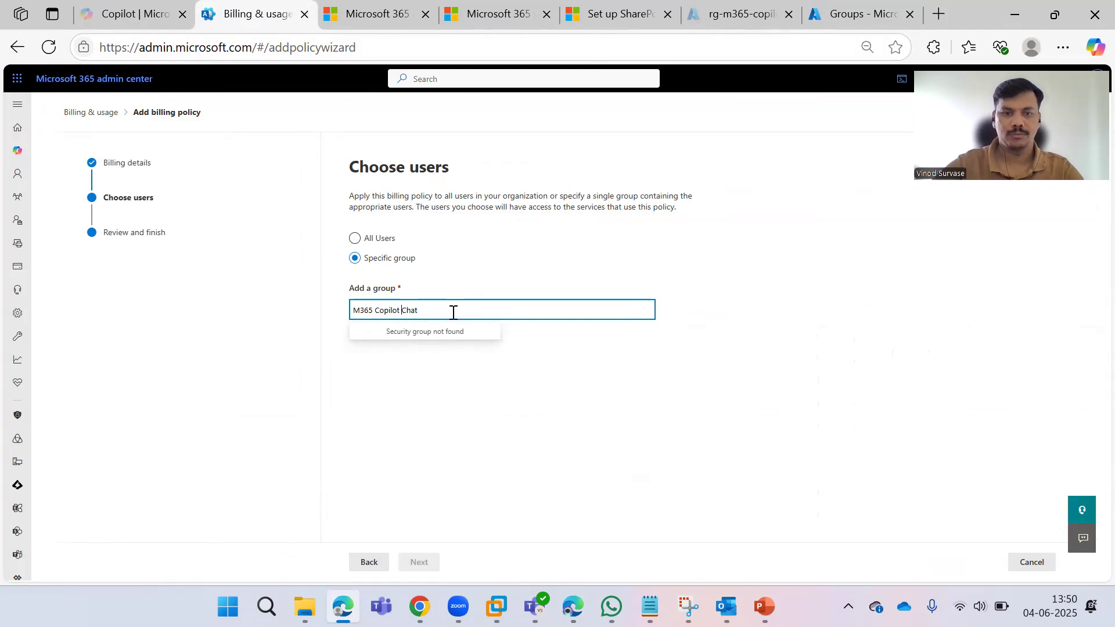
Go back to Billing details and forward again, re-entering the group name in Add a group.
{"action": "left_click", "coordinate": [419, 406]}
{"action": "left_click", "coordinate": [368, 562]}
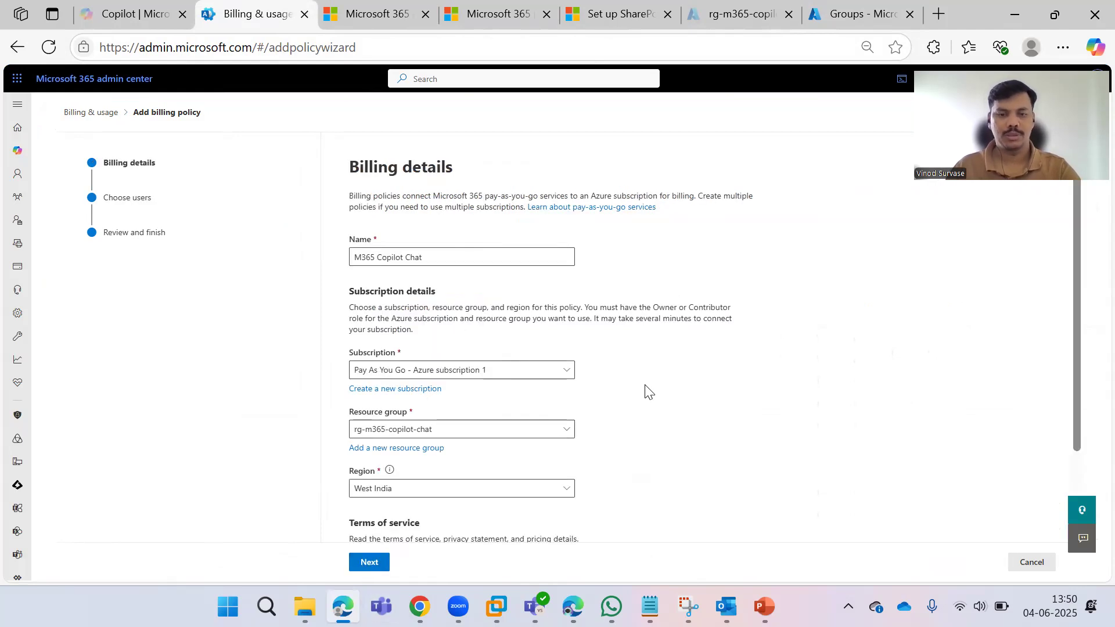
{"action": "scroll", "coordinate": [647, 385], "scroll_direction": "down", "scroll_amount": 2}
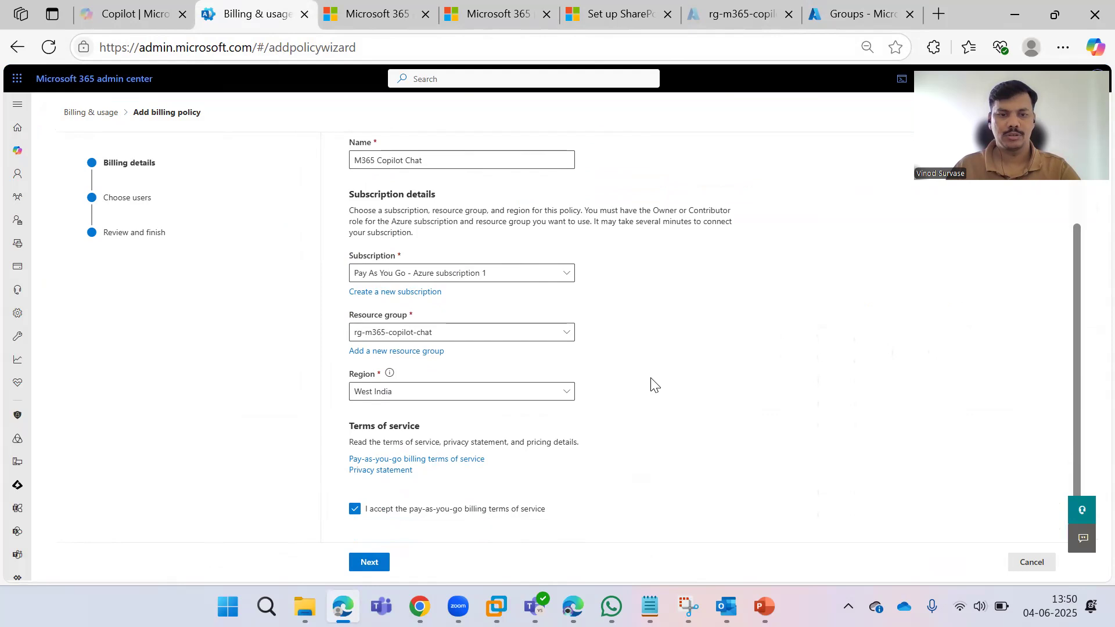
{"action": "left_click", "coordinate": [369, 563]}
{"action": "left_click", "coordinate": [430, 304]}
{"action": "key", "text": "ctrl+v"}
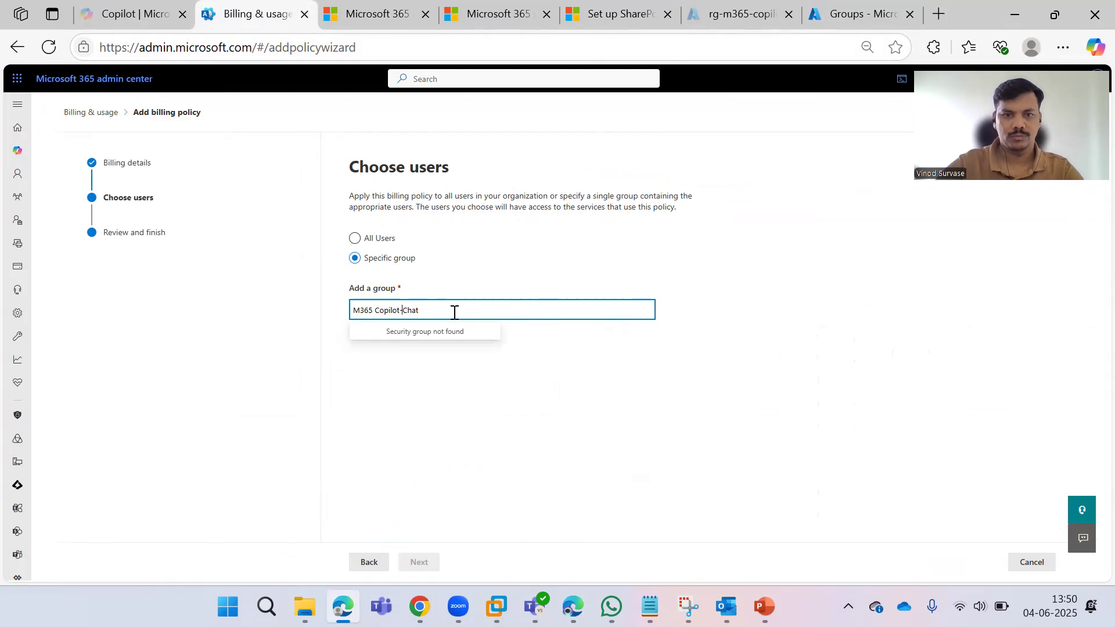
Apply the policy to All Users instead and continue to Review and create policy.
{"action": "left_click", "coordinate": [582, 402]}
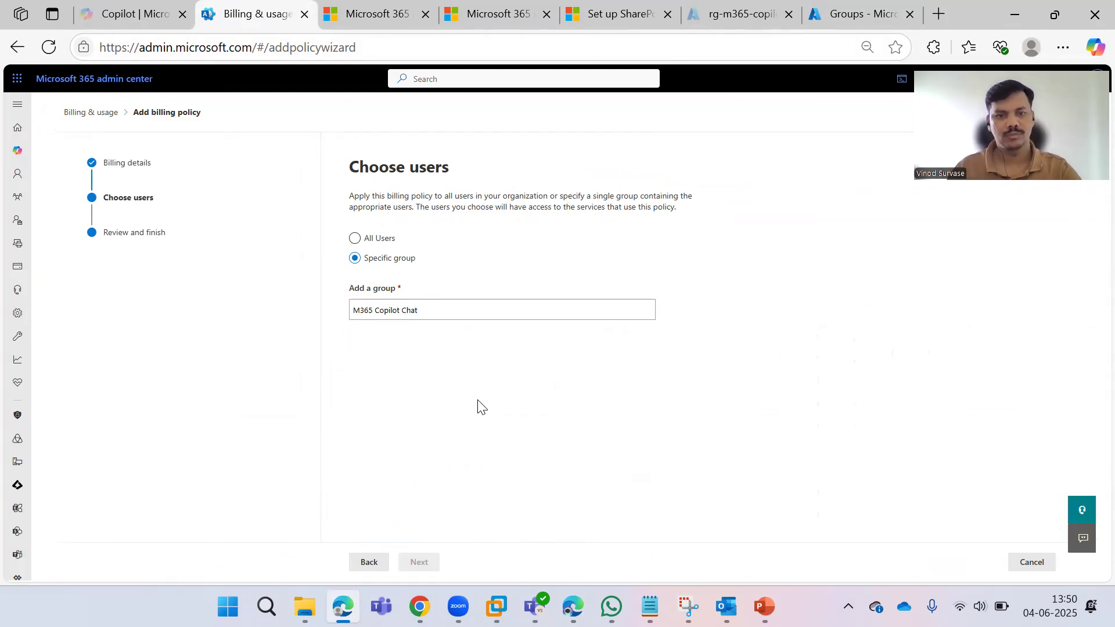
{"action": "left_click", "coordinate": [388, 240]}
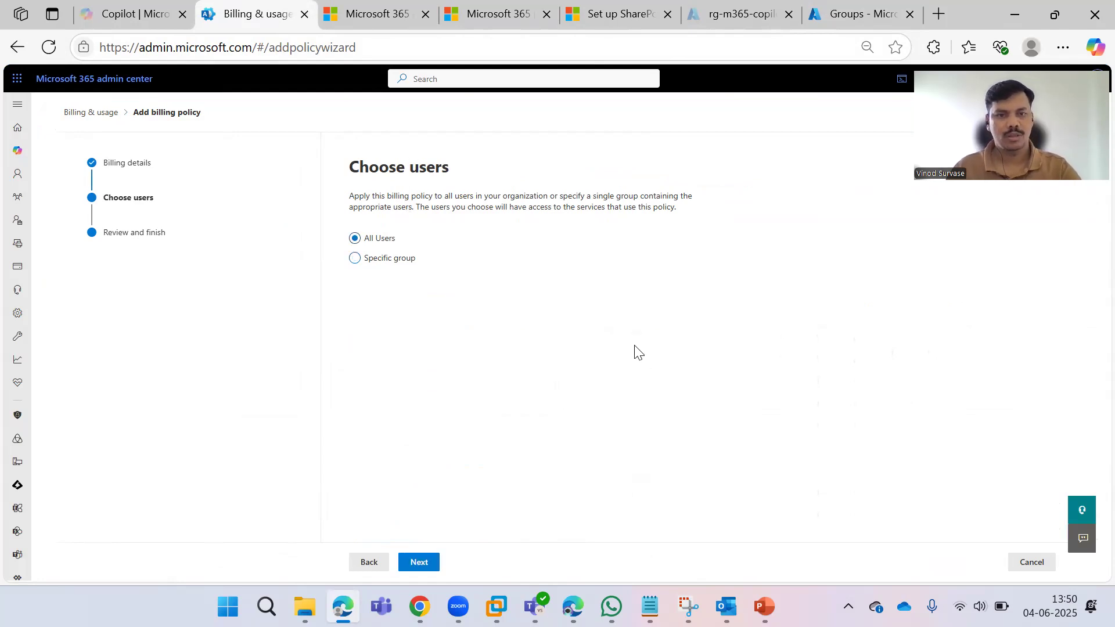
{"action": "left_click", "coordinate": [435, 563]}
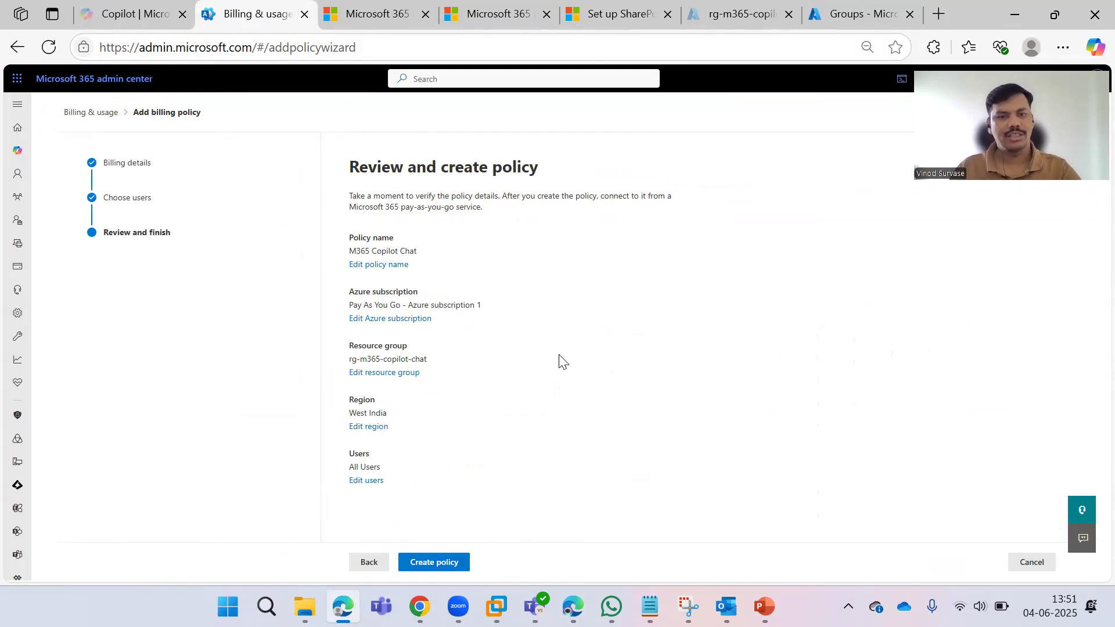
Create the M365 Copilot Chat billing policy, then open Azure Cost Management in a new browser tab.
{"action": "left_click", "coordinate": [445, 563]}
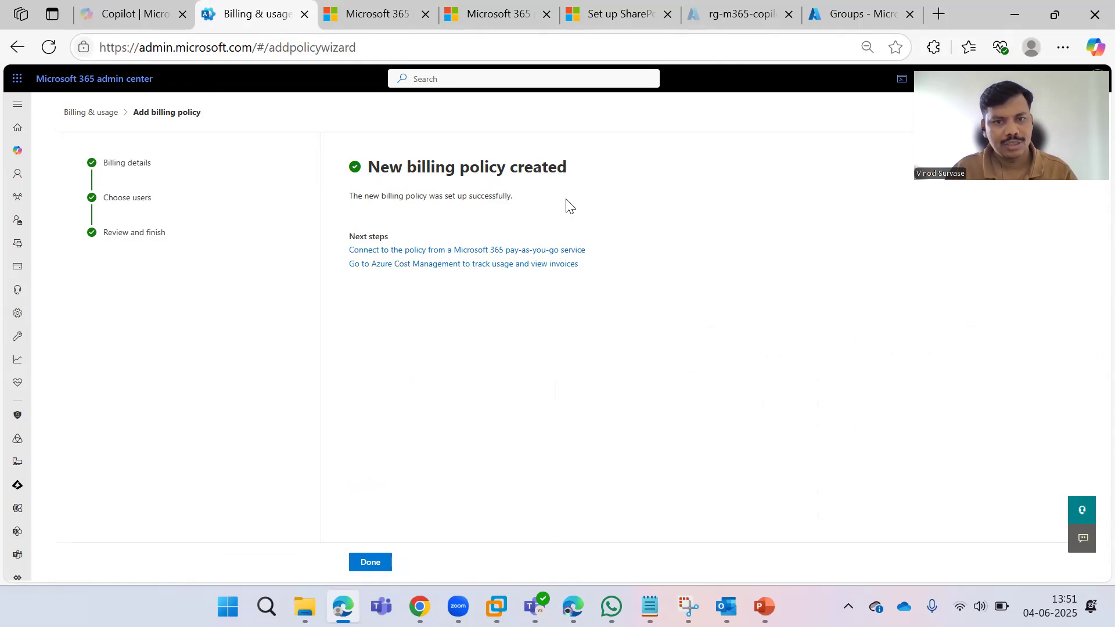
{"action": "right_click", "coordinate": [413, 275]}
{"action": "left_click", "coordinate": [464, 284]}
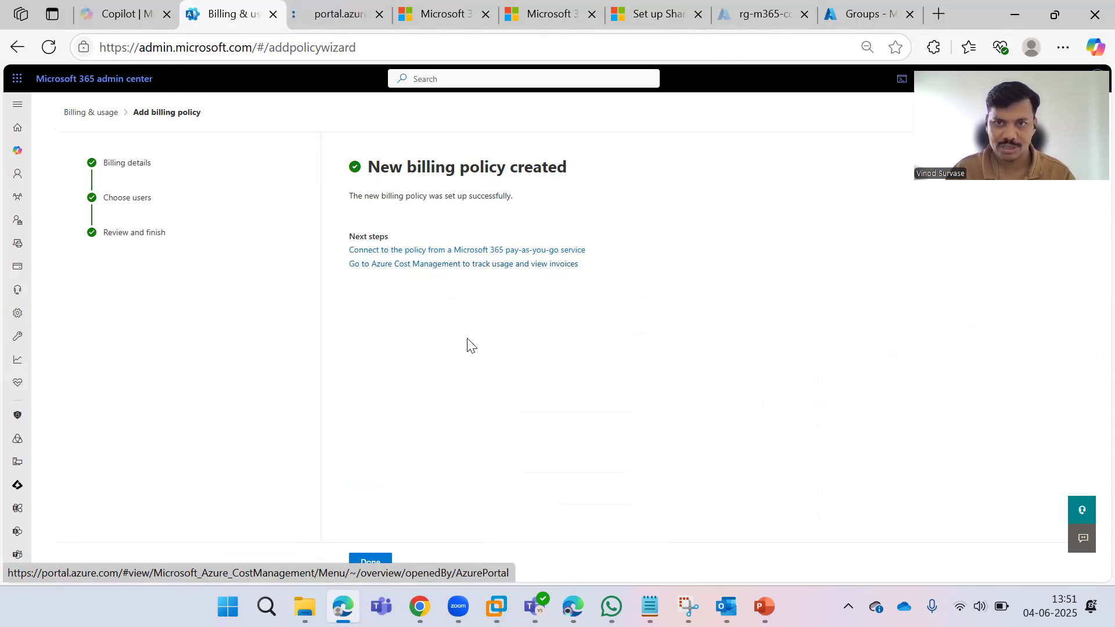
Go to connecting the policy to a pay-as-you-go service, then view the Tenant Root Group in Azure Cost Management.
{"action": "right_click", "coordinate": [430, 259]}
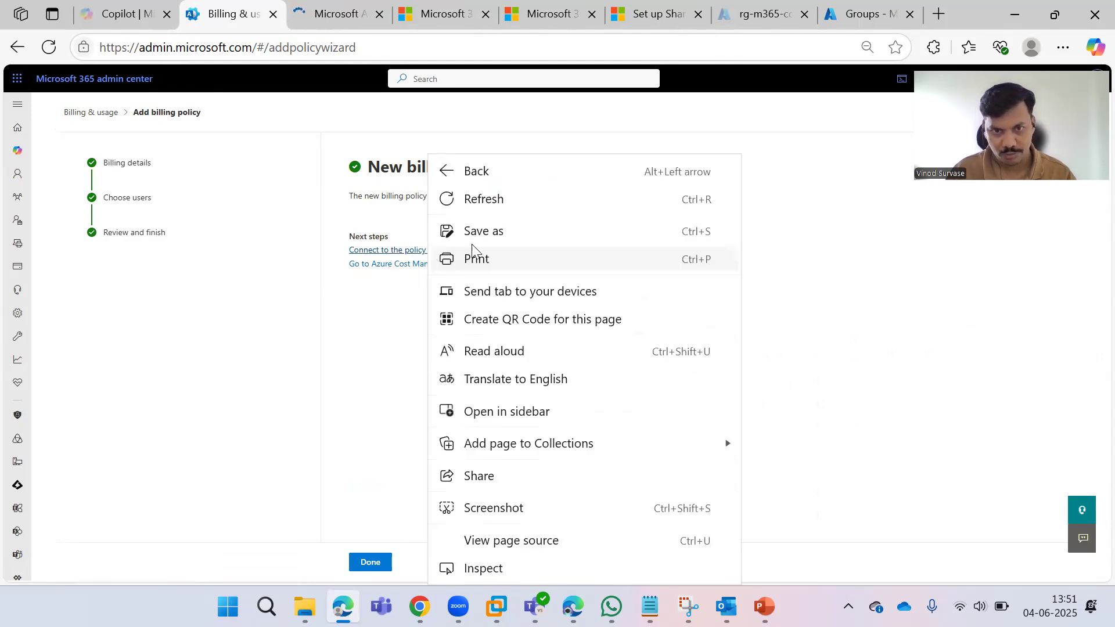
{"action": "left_click", "coordinate": [430, 250]}
{"action": "left_click", "coordinate": [429, 249]}
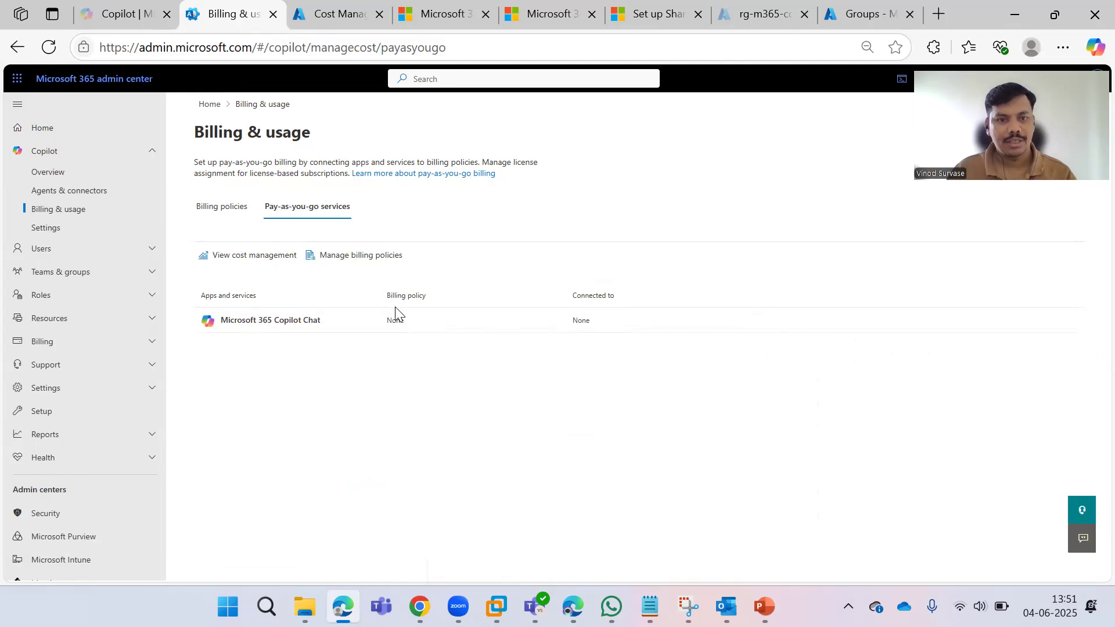
{"action": "left_click", "coordinate": [265, 265]}
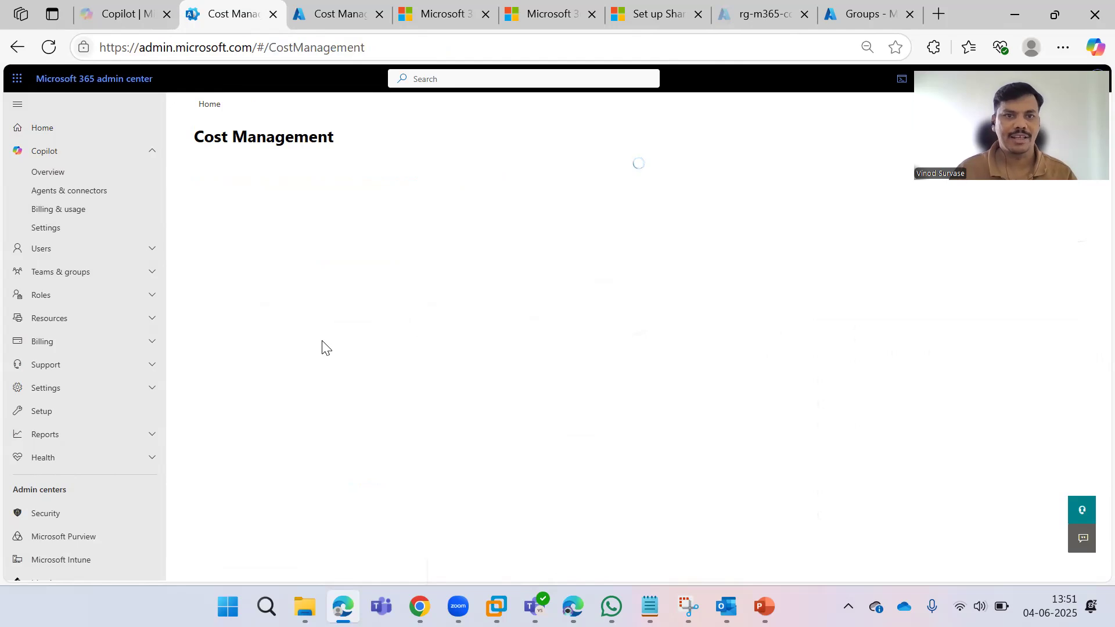
{"action": "left_click", "coordinate": [334, 14]}
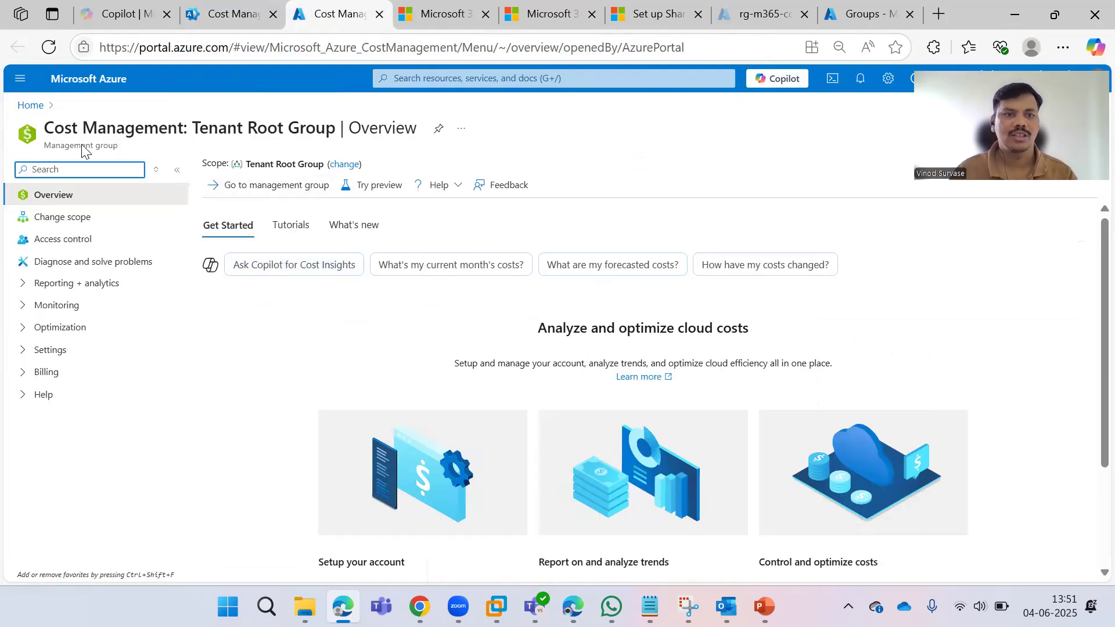
{"action": "scroll", "coordinate": [483, 353], "scroll_direction": "down", "scroll_amount": 2}
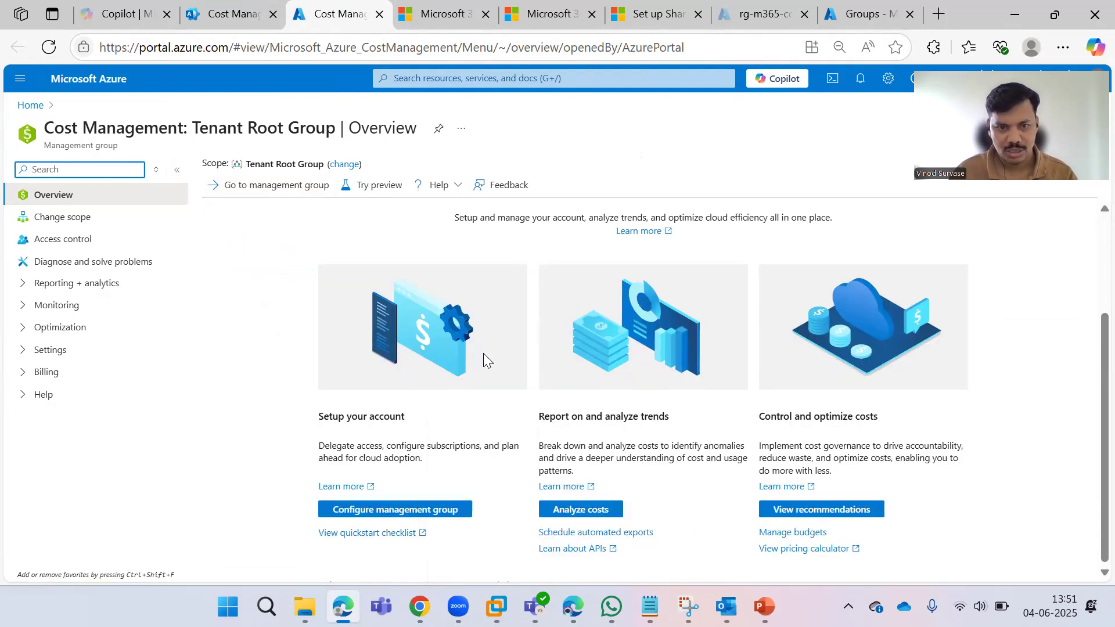
{"action": "scroll", "coordinate": [483, 353], "scroll_direction": "up", "scroll_amount": 3}
{"action": "left_click", "coordinate": [232, 13]}
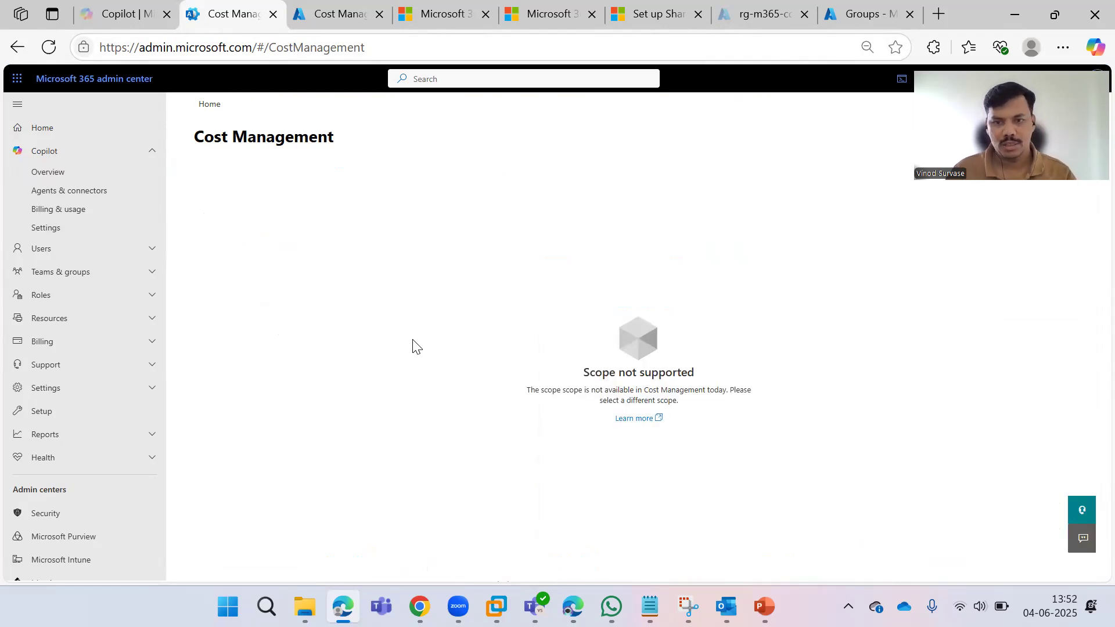
From Billing & usage, choose Connect a service and open Microsoft 365 Copilot Chat's billing policy connections.
{"action": "left_click", "coordinate": [69, 211]}
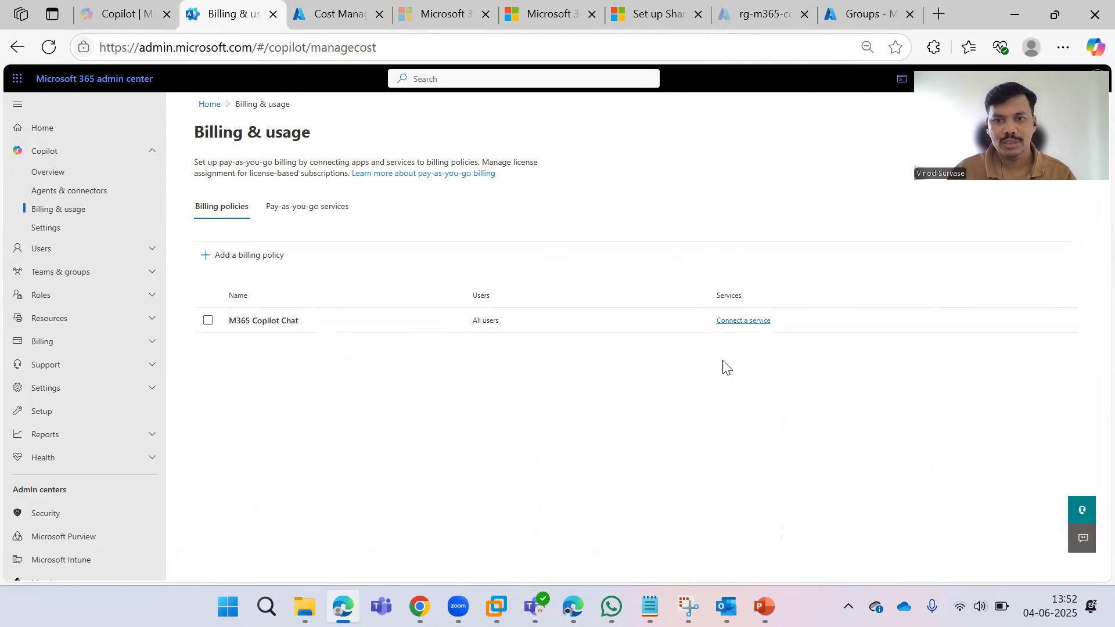
{"action": "left_click", "coordinate": [728, 325]}
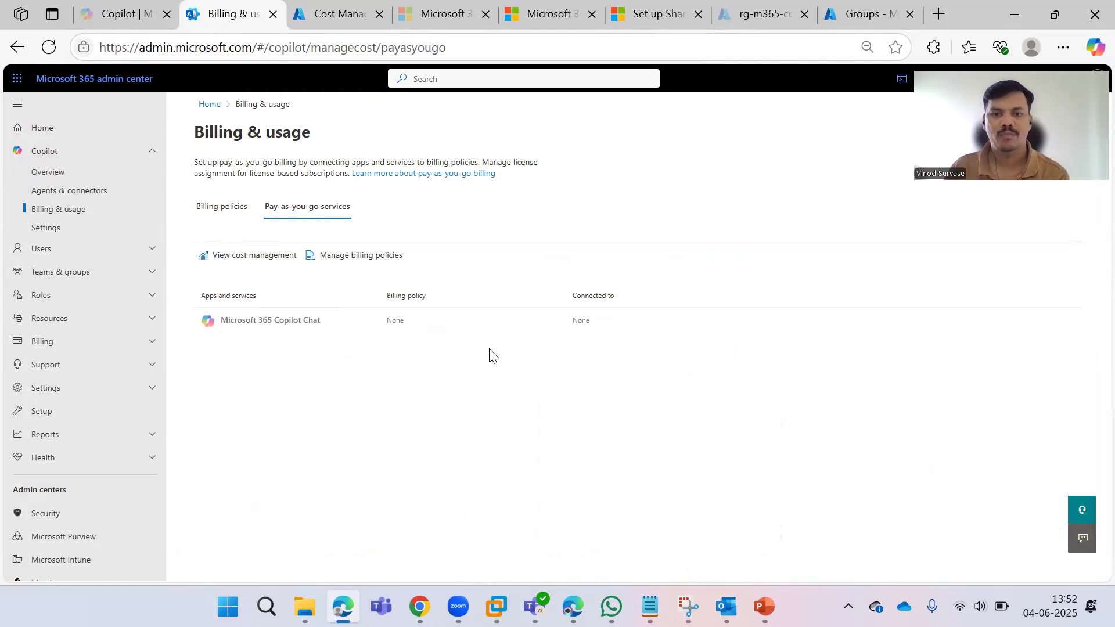
{"action": "left_click", "coordinate": [242, 323]}
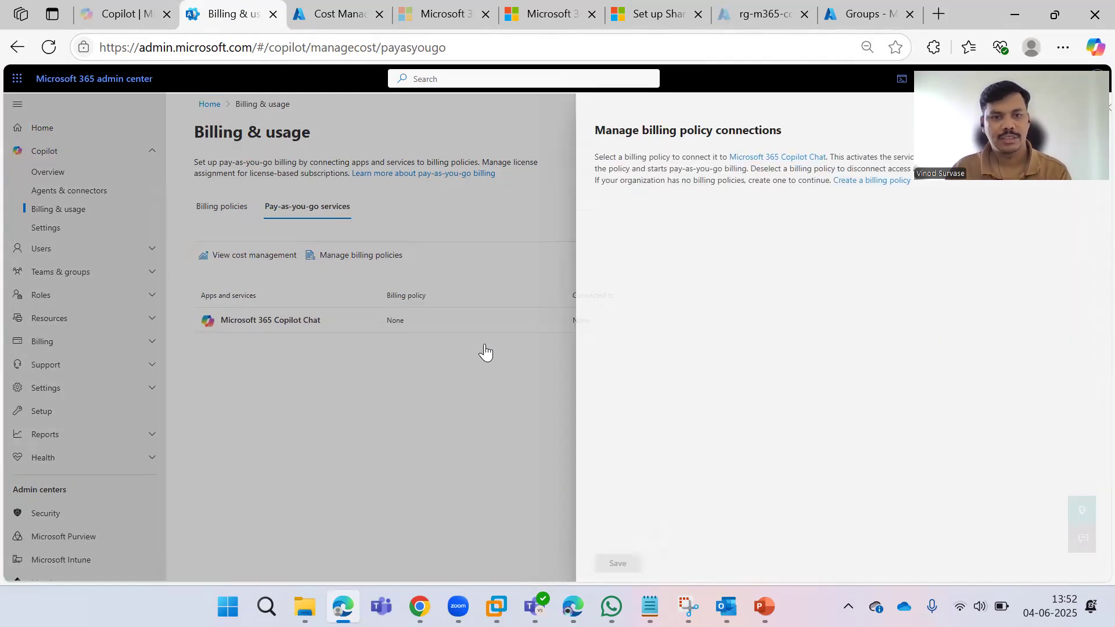
Connect Microsoft 365 Copilot Chat to the M365 Copilot Chat policy, save it, and close the panel.
{"action": "left_click", "coordinate": [598, 243]}
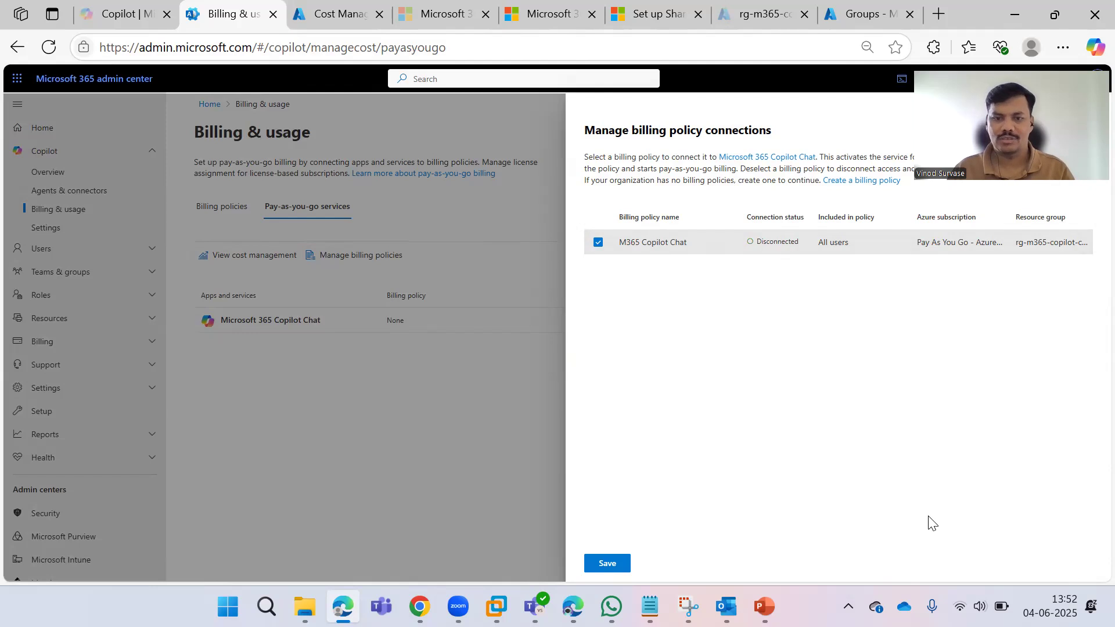
{"action": "left_click", "coordinate": [610, 565]}
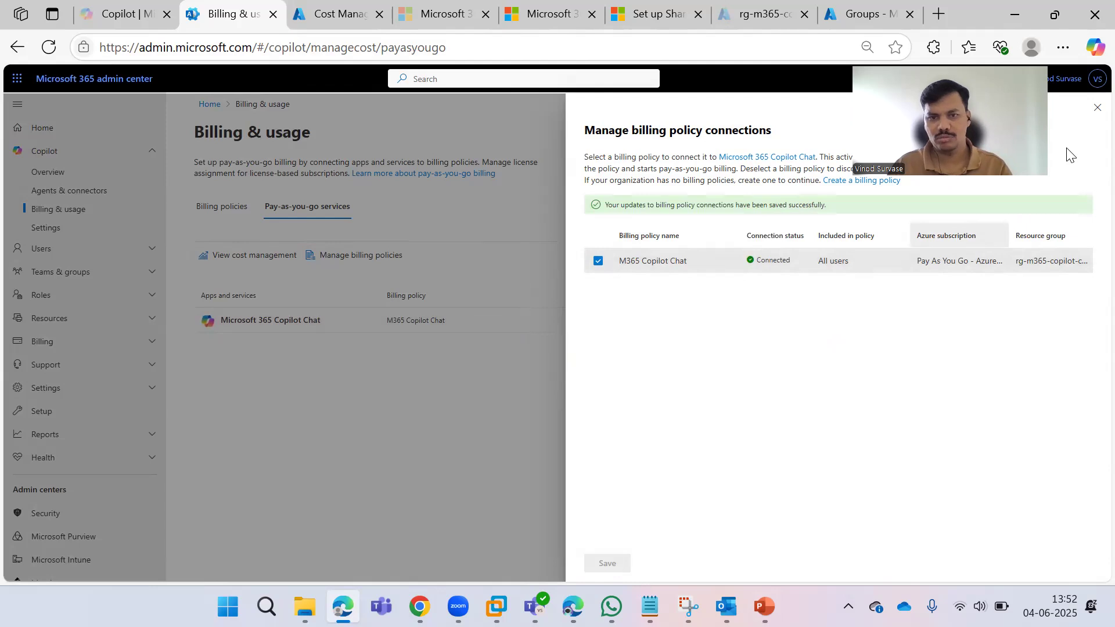
{"action": "left_click", "coordinate": [506, 336]}
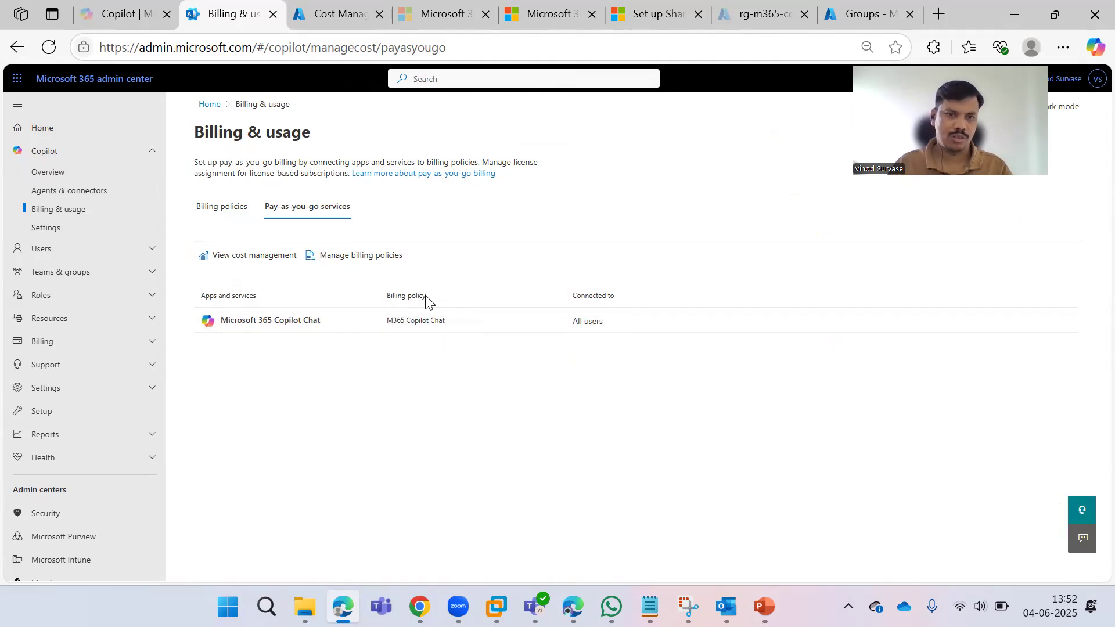
Review the M365 Copilot Chat policy's Details, Services and Users tabs, then return to Pay-as-you-go services.
{"action": "left_click", "coordinate": [226, 211]}
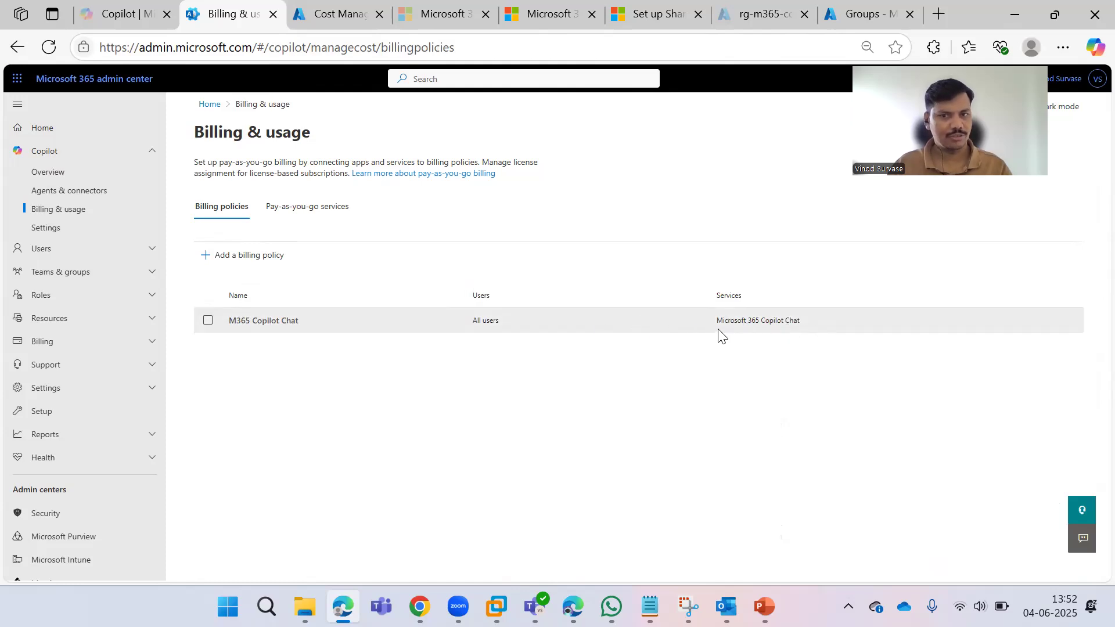
{"action": "left_click", "coordinate": [264, 323]}
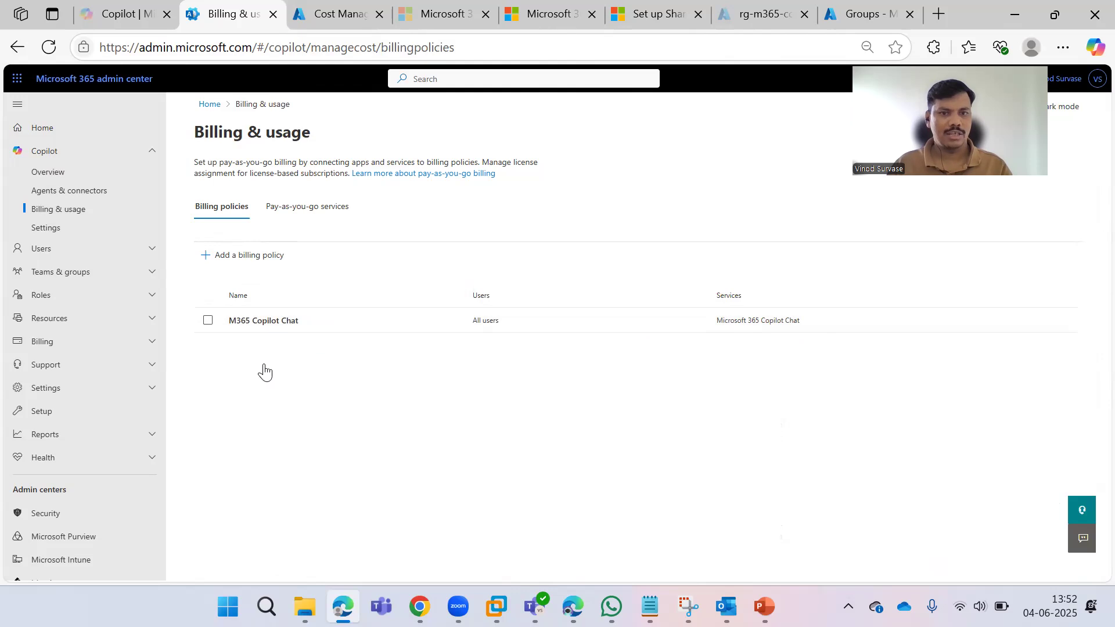
{"action": "left_click", "coordinate": [679, 198]}
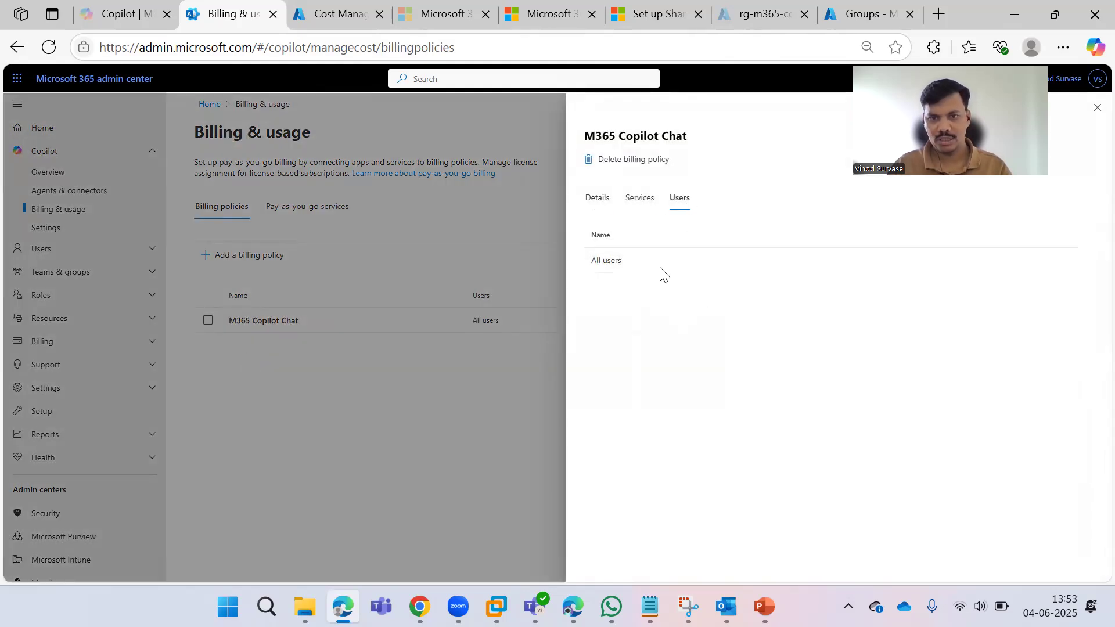
{"action": "left_click", "coordinate": [629, 210]}
{"action": "left_click", "coordinate": [601, 198]}
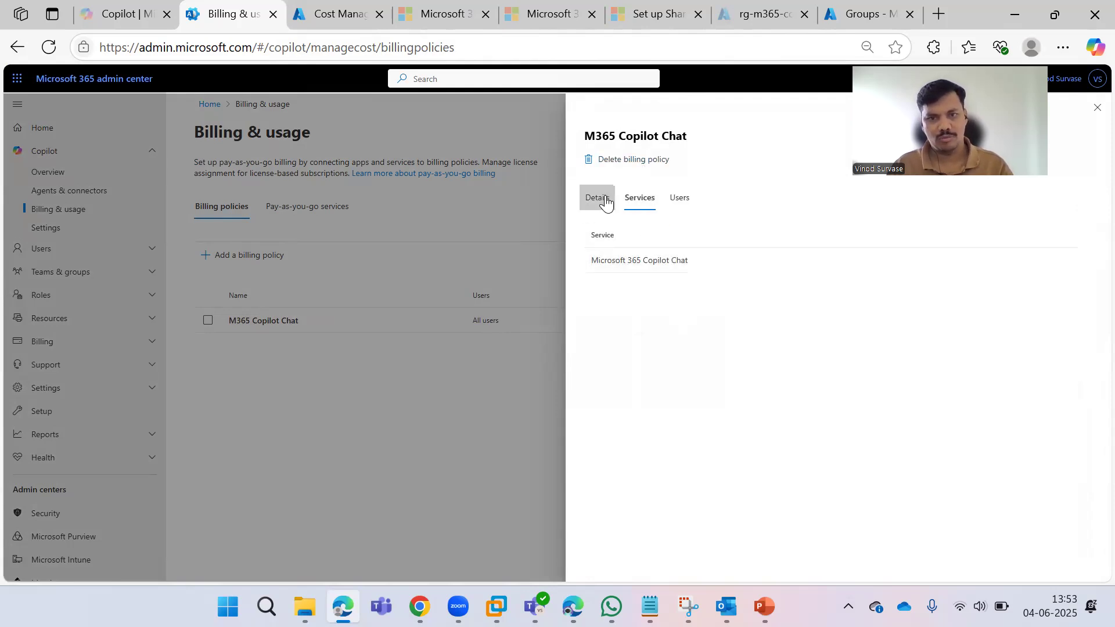
{"action": "left_click", "coordinate": [682, 208]}
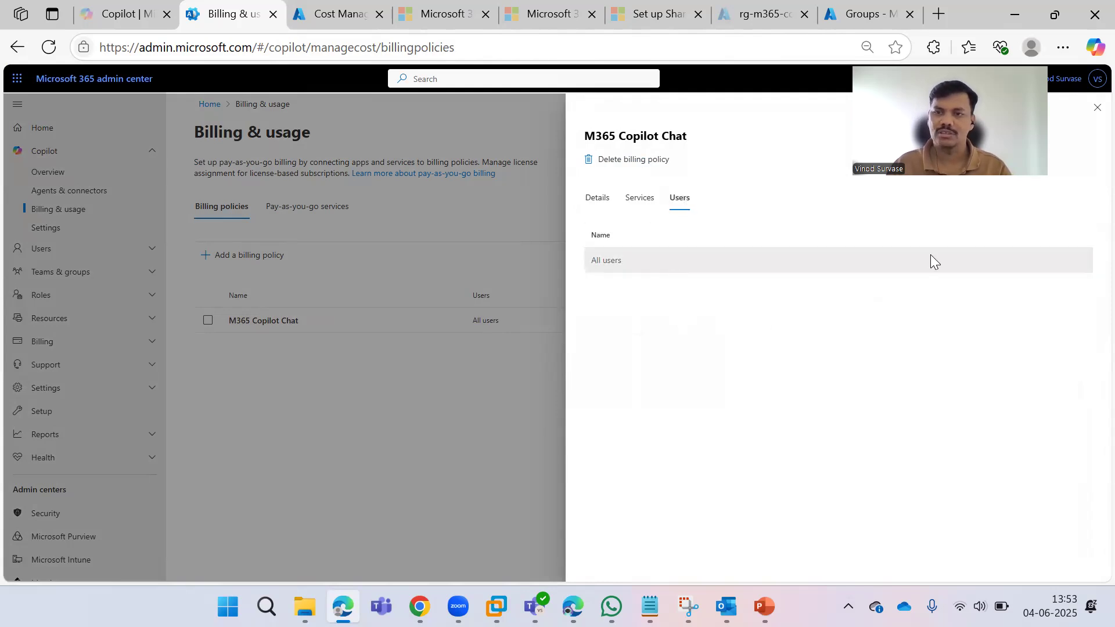
{"action": "left_click", "coordinate": [1097, 110]}
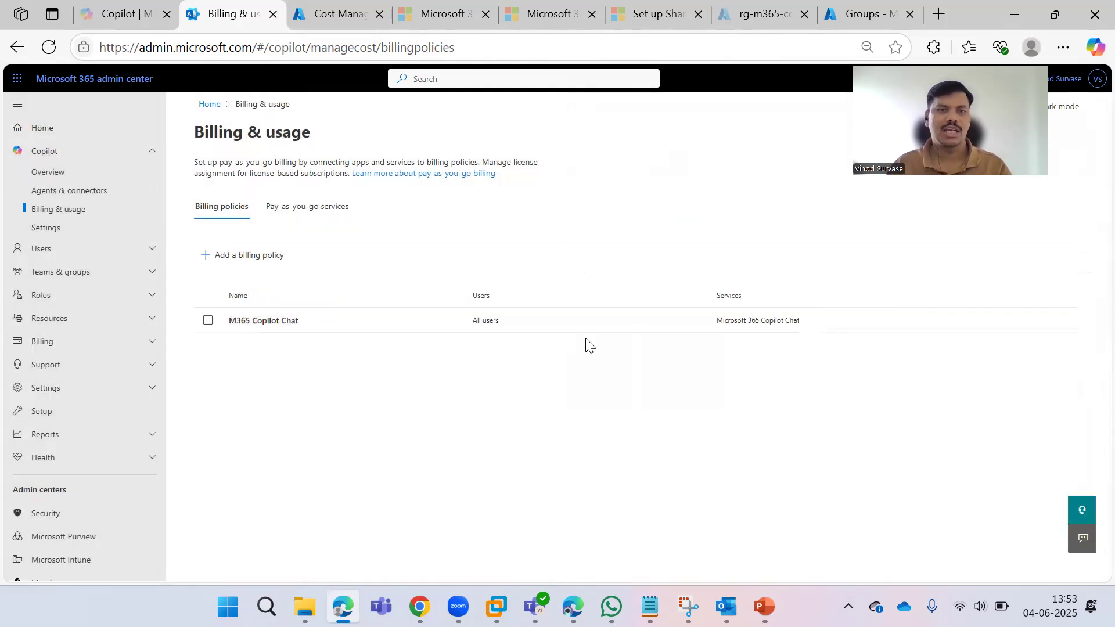
{"action": "left_click", "coordinate": [307, 207]}
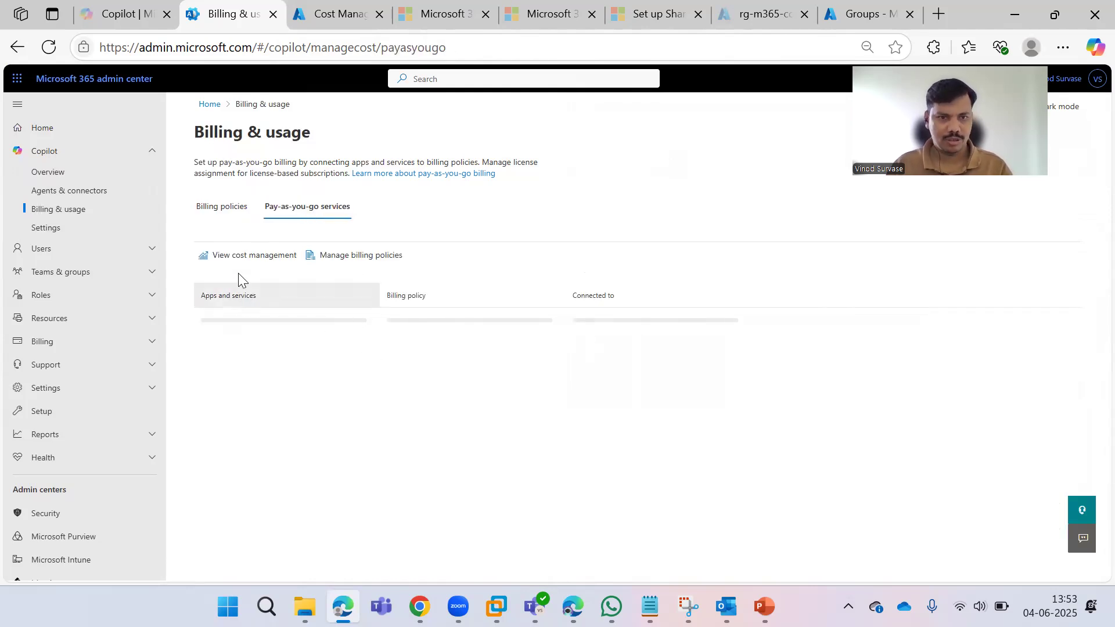
Check cost management, which reports 'Scope not supported', then go back to Billing & usage.
{"action": "left_click", "coordinate": [238, 257]}
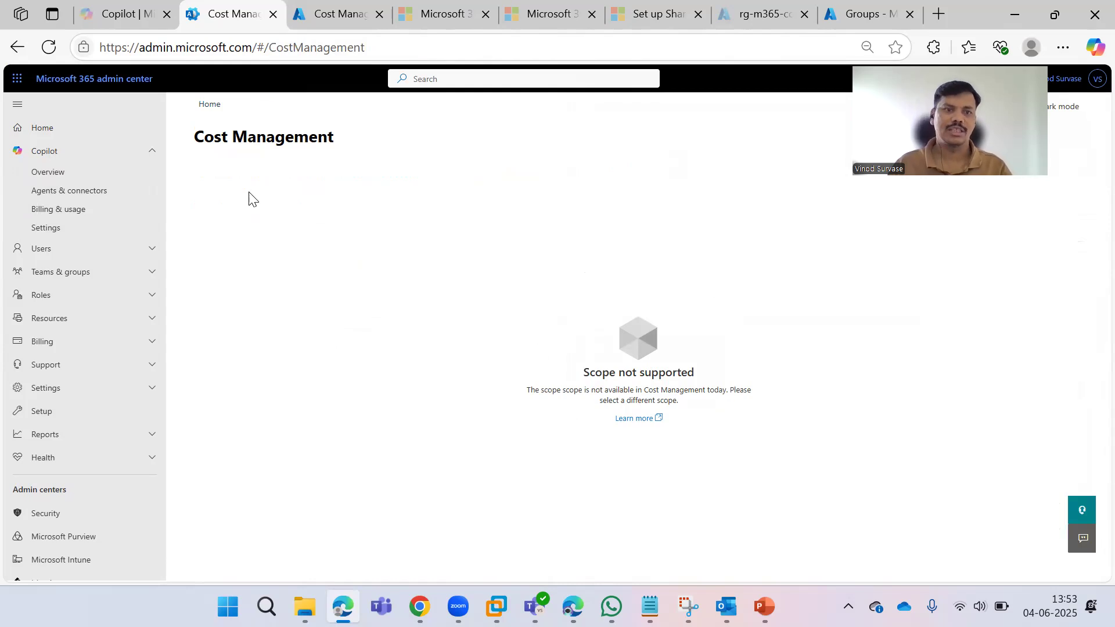
{"action": "left_click", "coordinate": [82, 210]}
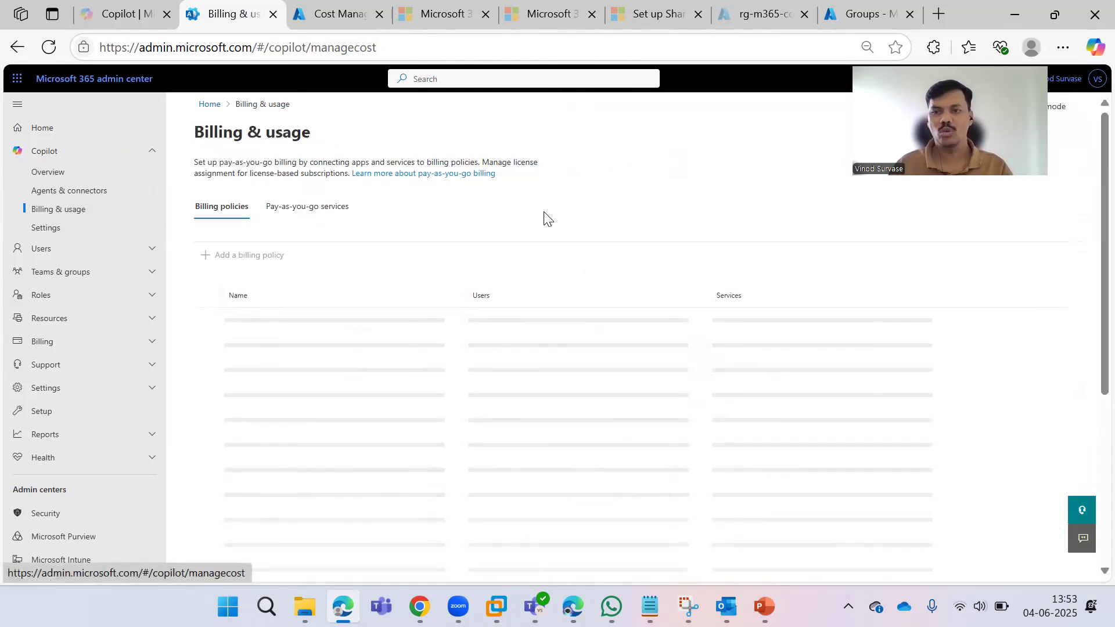
{"action": "left_click", "coordinate": [323, 212]}
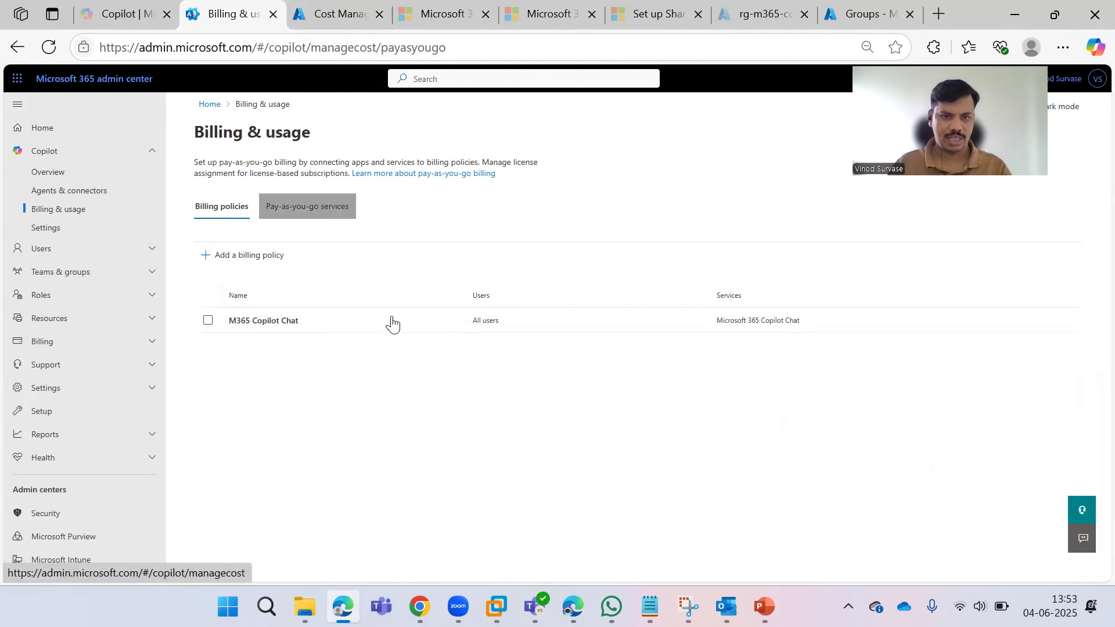
{"action": "left_click", "coordinate": [346, 256]}
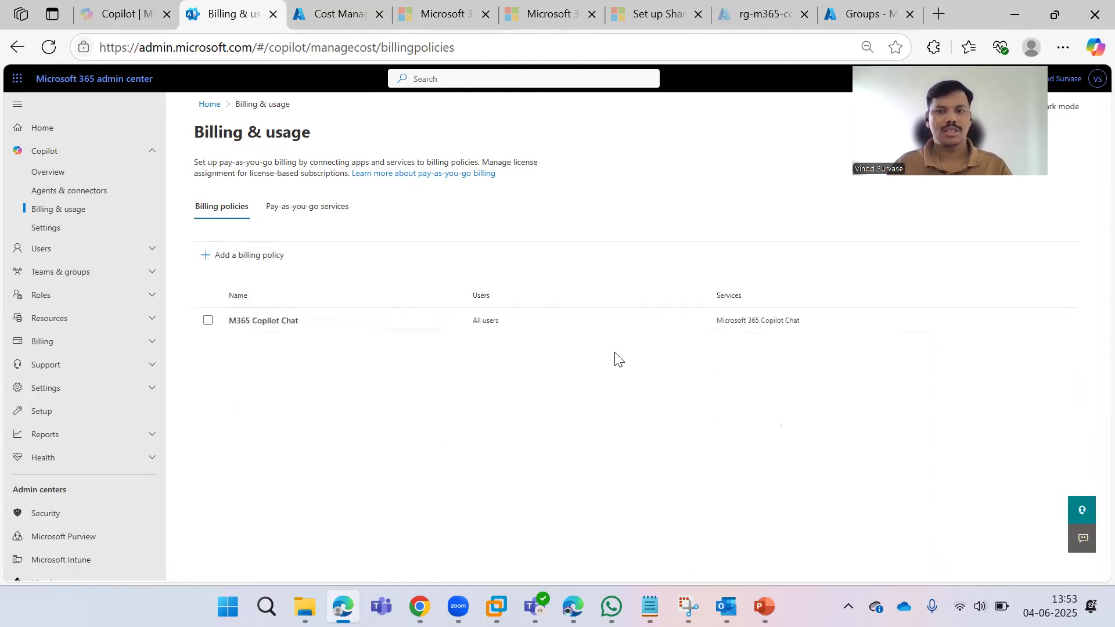
{"action": "left_click", "coordinate": [208, 320]}
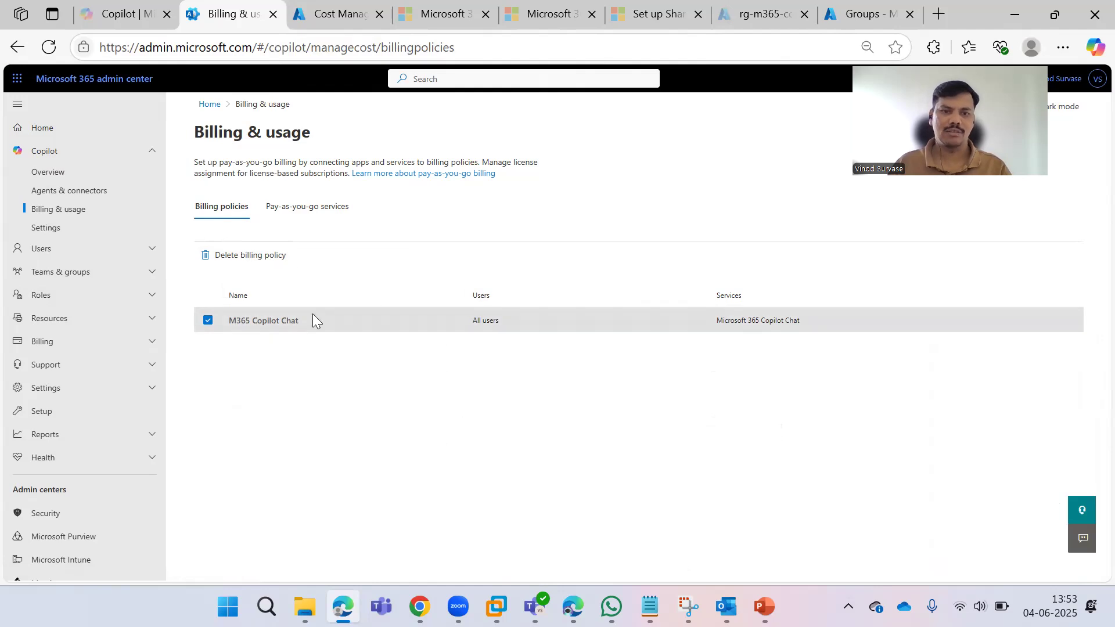
{"action": "left_click", "coordinate": [317, 212]}
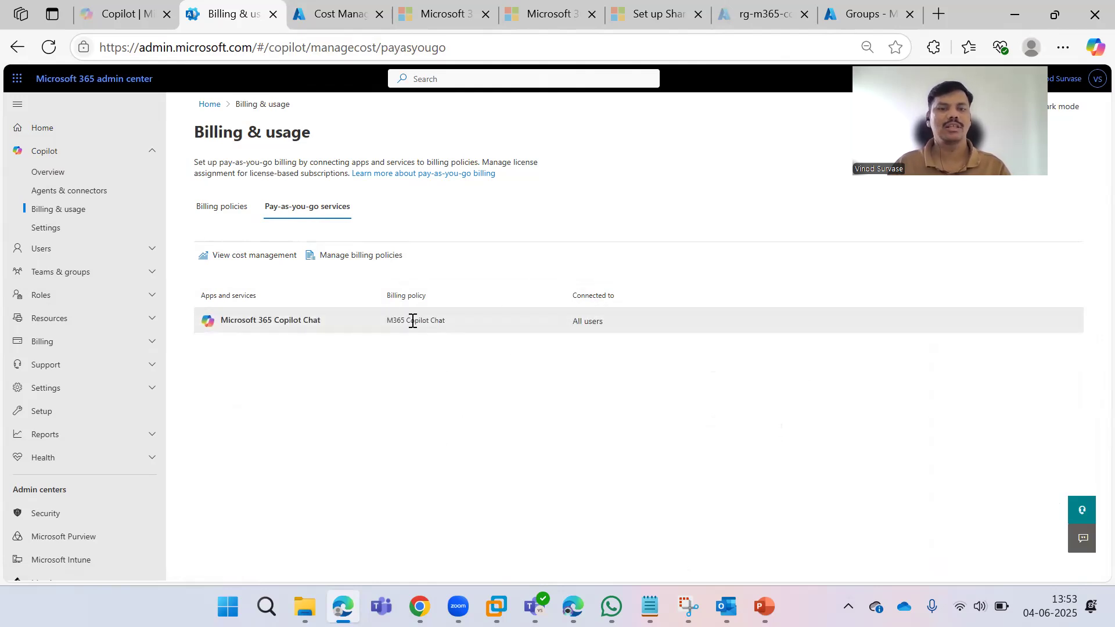
{"action": "left_click_drag", "start_coordinate": [377, 317], "coordinate": [473, 324]}
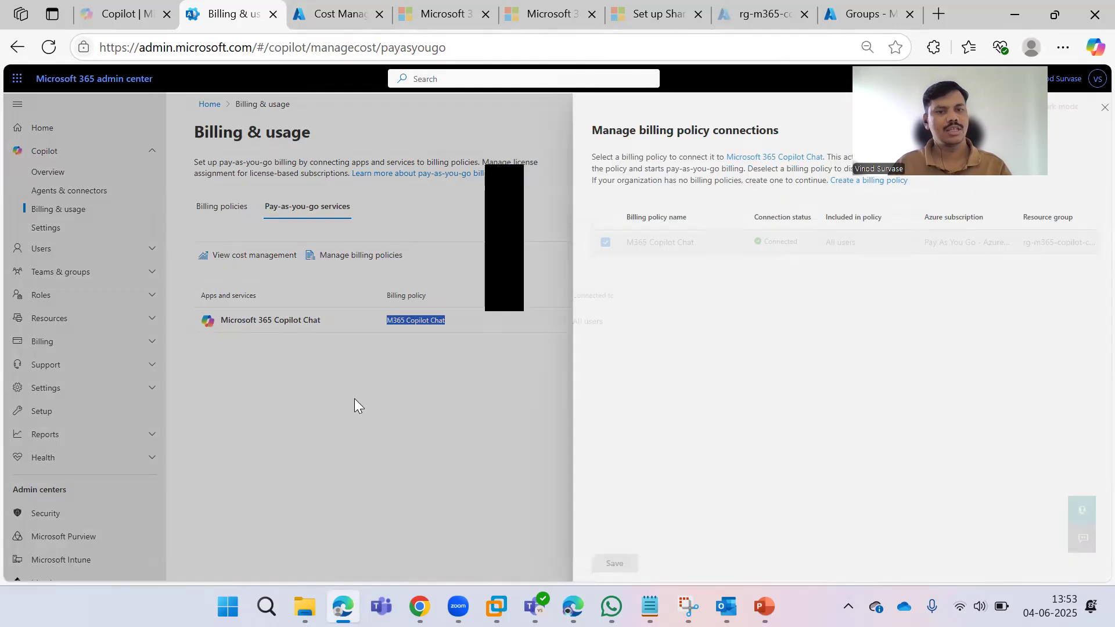
{"action": "left_click", "coordinate": [694, 363]}
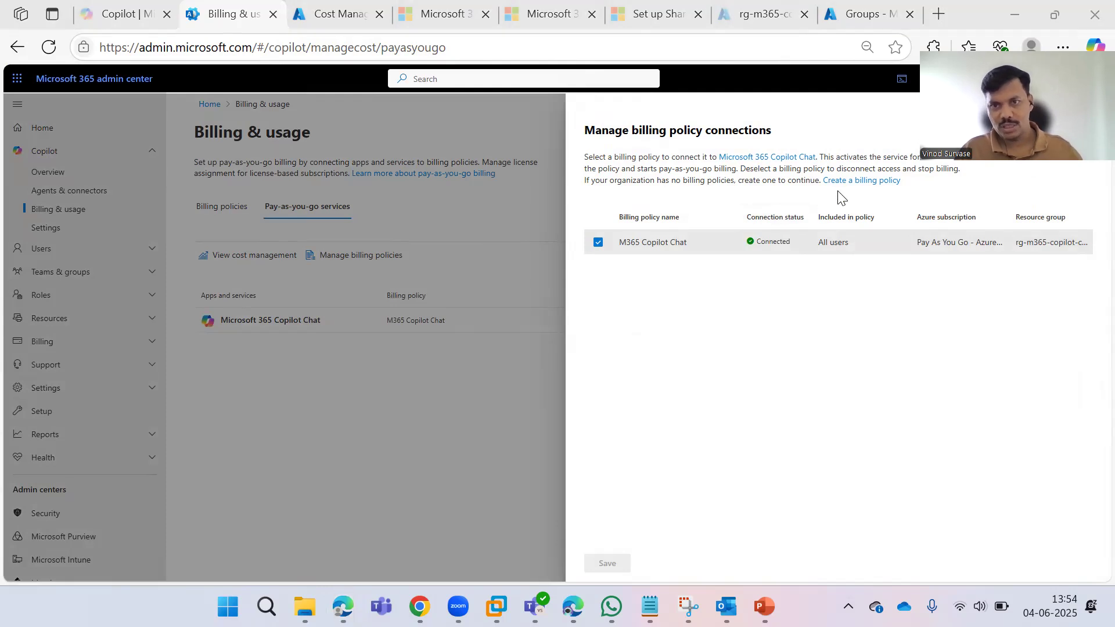
{"action": "left_click", "coordinate": [867, 182]}
{"action": "left_click", "coordinate": [866, 181]}
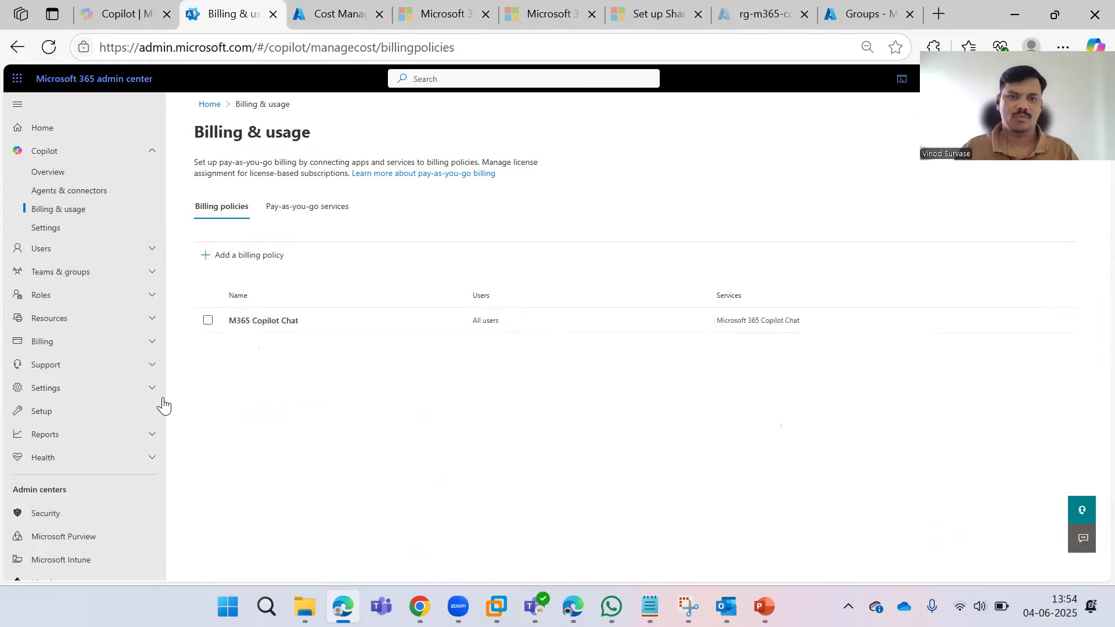
View the M365 Copilot Chat policy details, then go to the Copilot Chat tab and collapse Agents.
{"action": "left_click", "coordinate": [270, 328]}
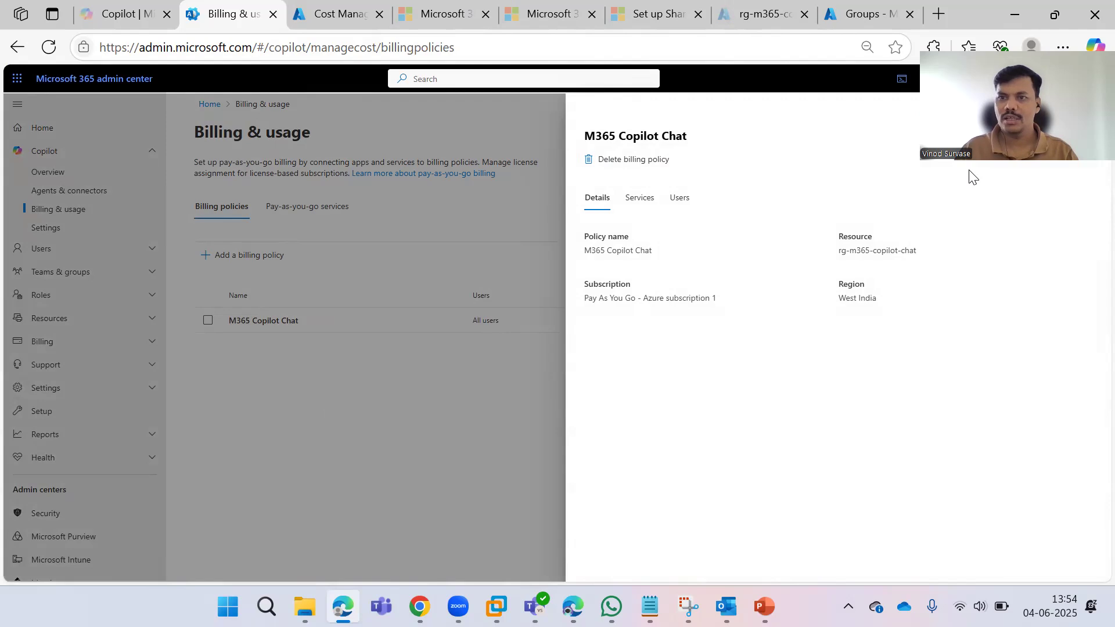
{"action": "left_click", "coordinate": [119, 14]}
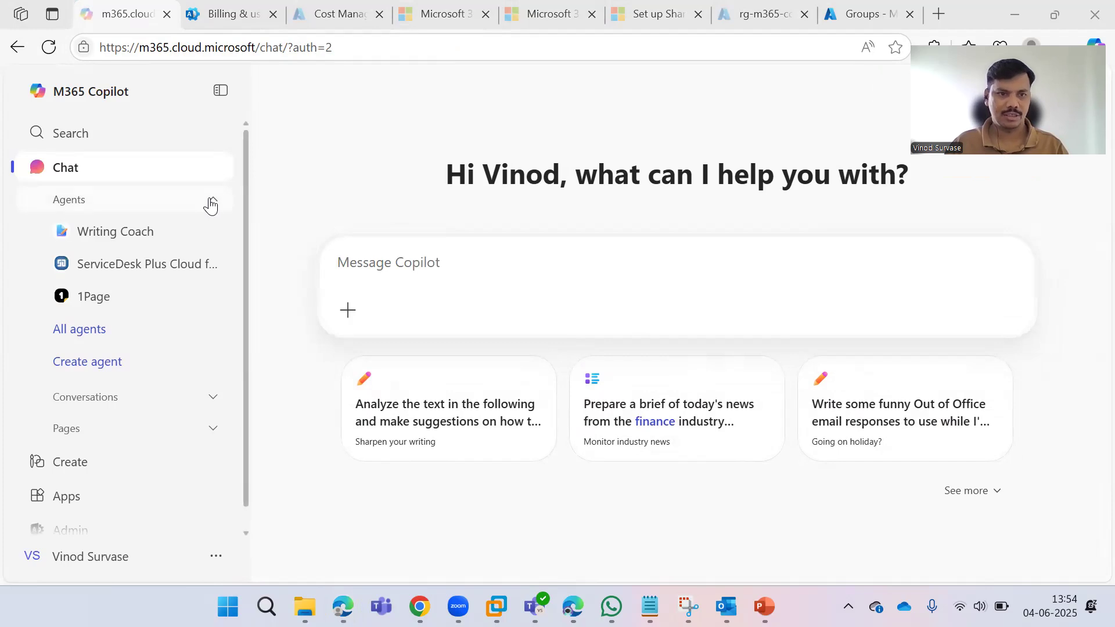
{"action": "left_click", "coordinate": [204, 208]}
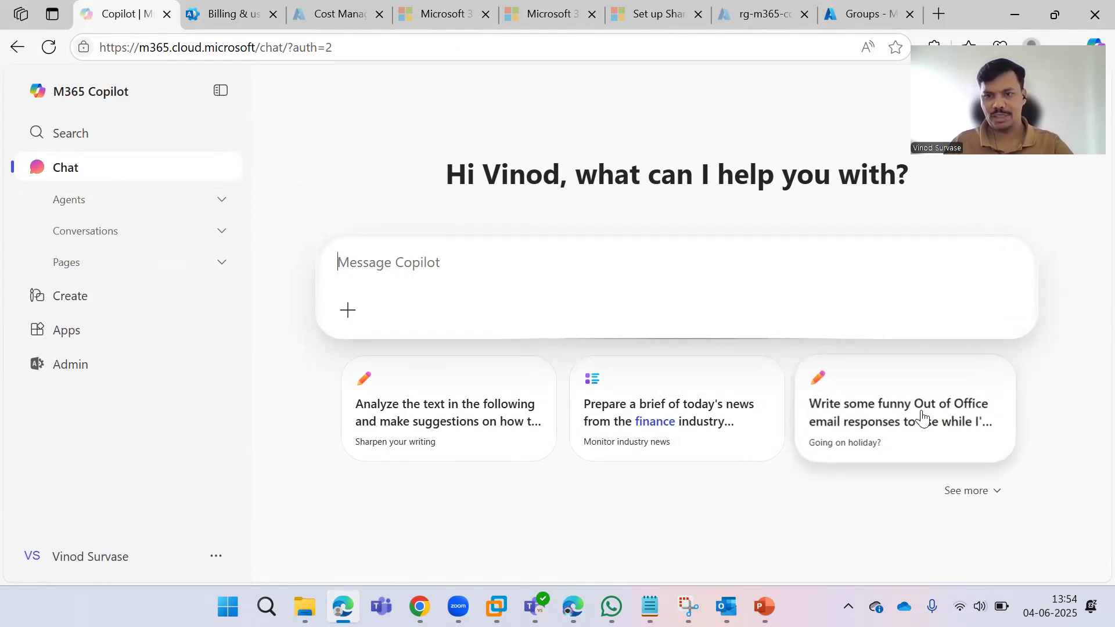
Reveal more suggested prompt cards with See more and scroll through them.
{"action": "left_click", "coordinate": [1004, 495]}
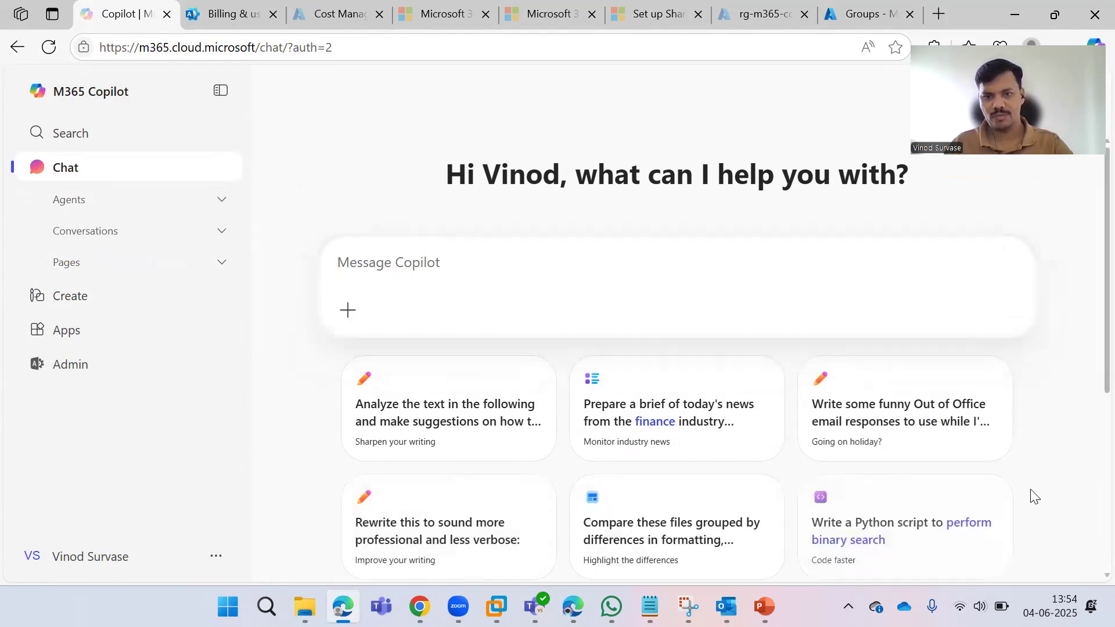
{"action": "scroll", "coordinate": [987, 430], "scroll_direction": "down", "scroll_amount": 5}
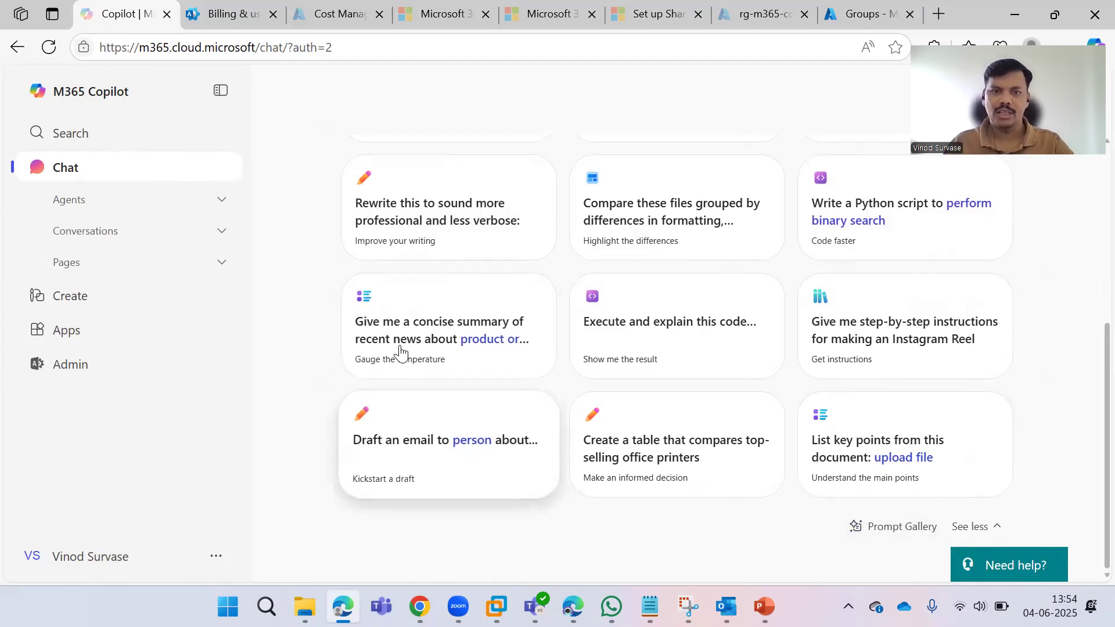
{"action": "scroll", "coordinate": [691, 296], "scroll_direction": "up", "scroll_amount": 5}
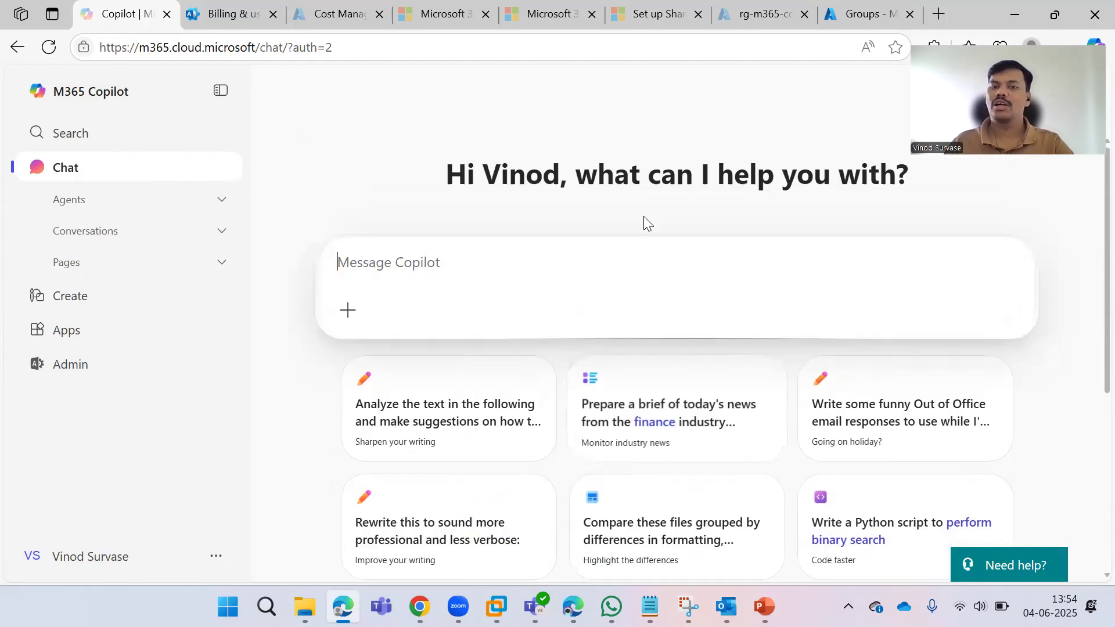